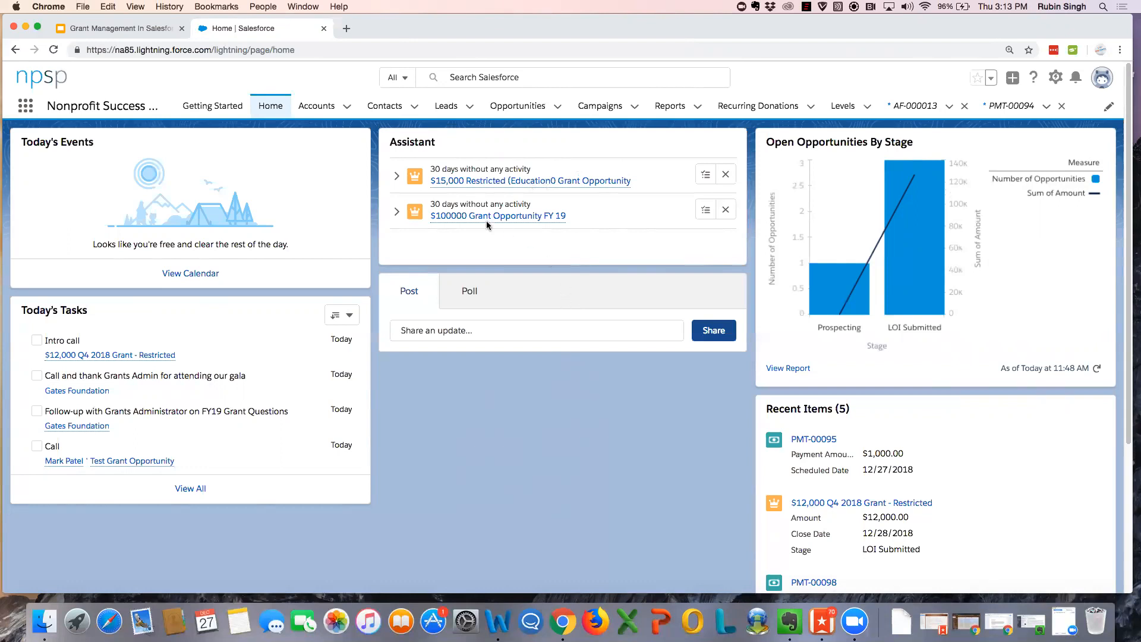
# Step: Open the Gates Foundation account and review its details down to the Funding Focus description under Grantmaking Information
pyautogui.click(347, 106)
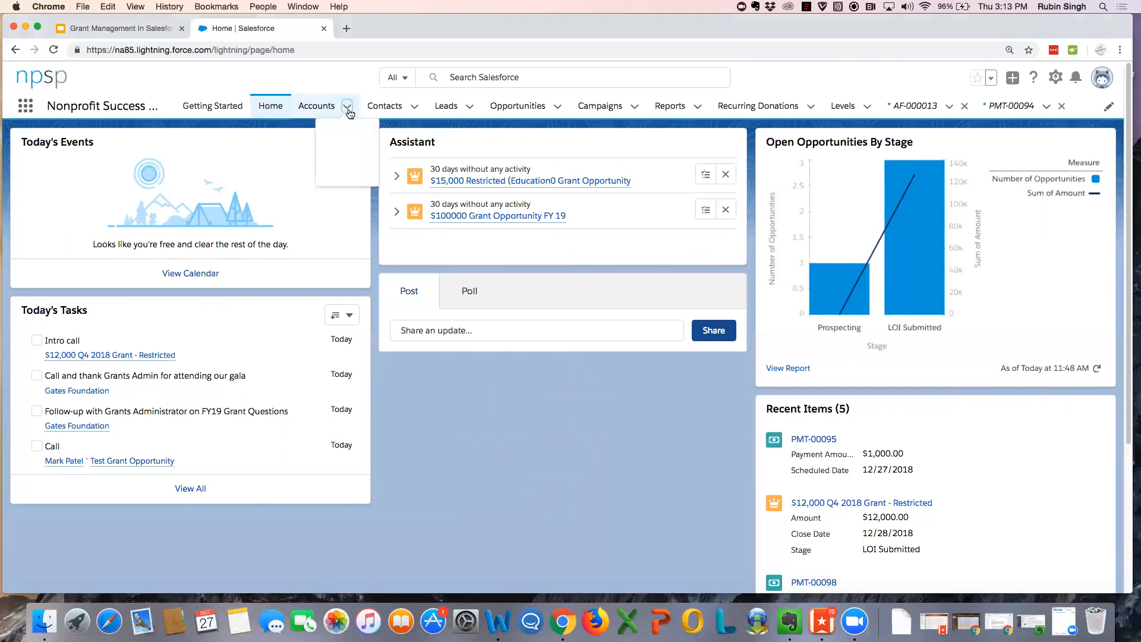
pyautogui.click(336, 173)
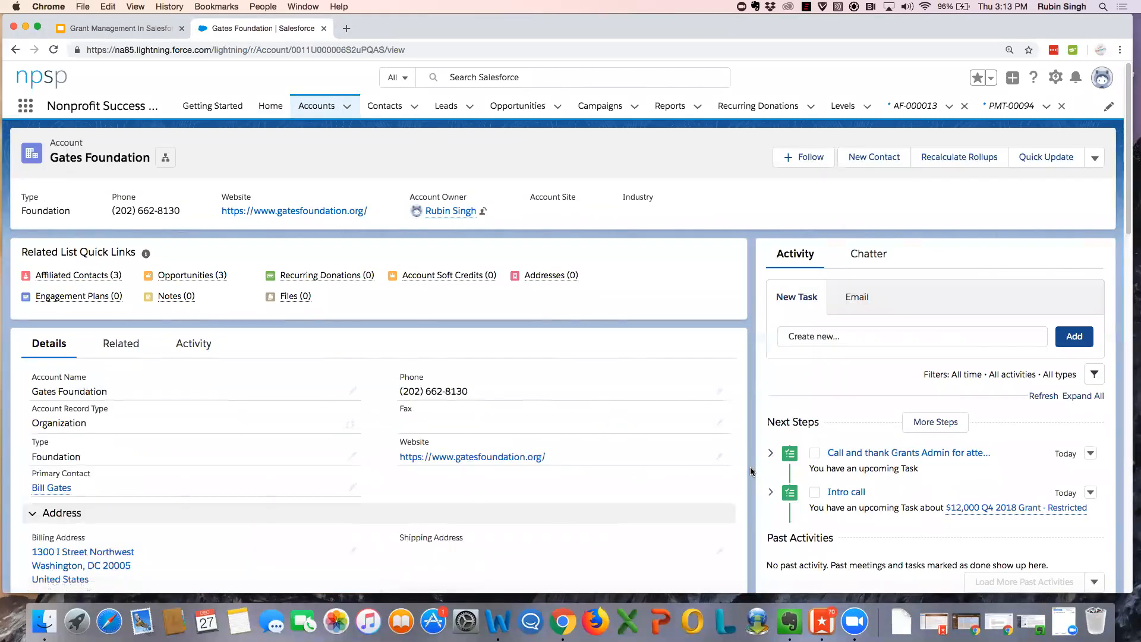
pyautogui.scroll(-2, 751, 466)
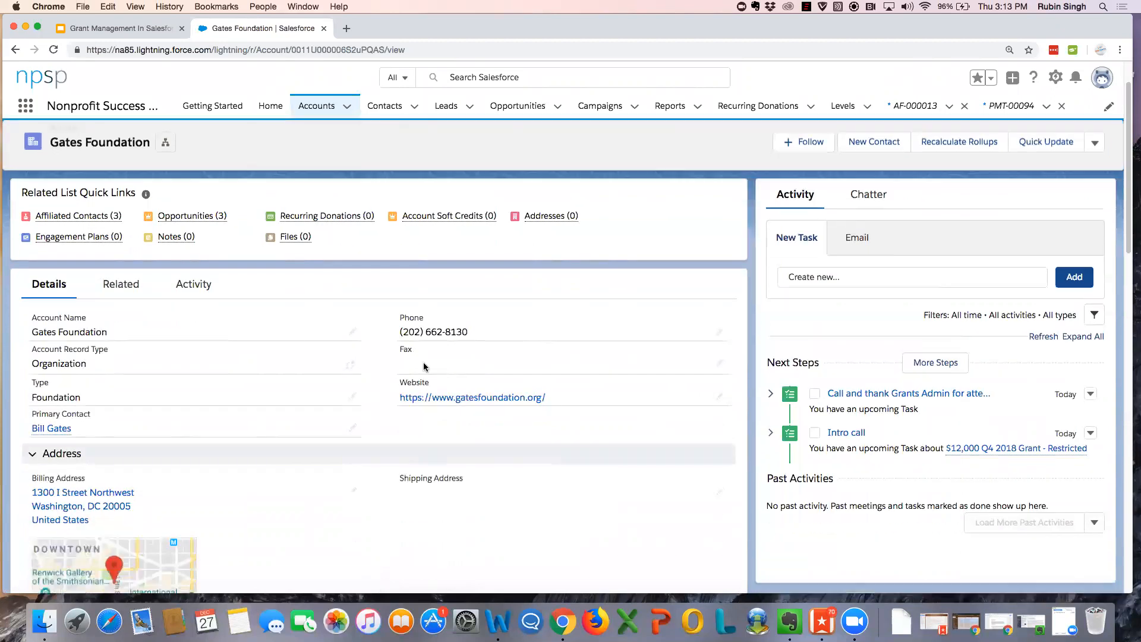
pyautogui.scroll(-1, 285, 372)
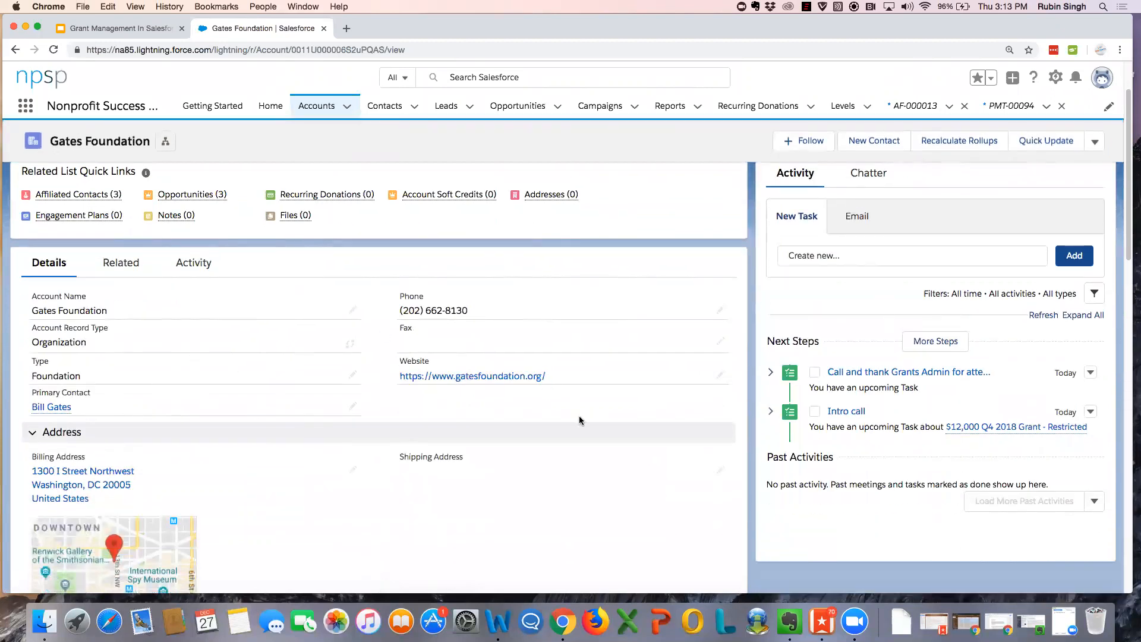
pyautogui.scroll(-3, 452, 392)
pyautogui.scroll(-3, 286, 404)
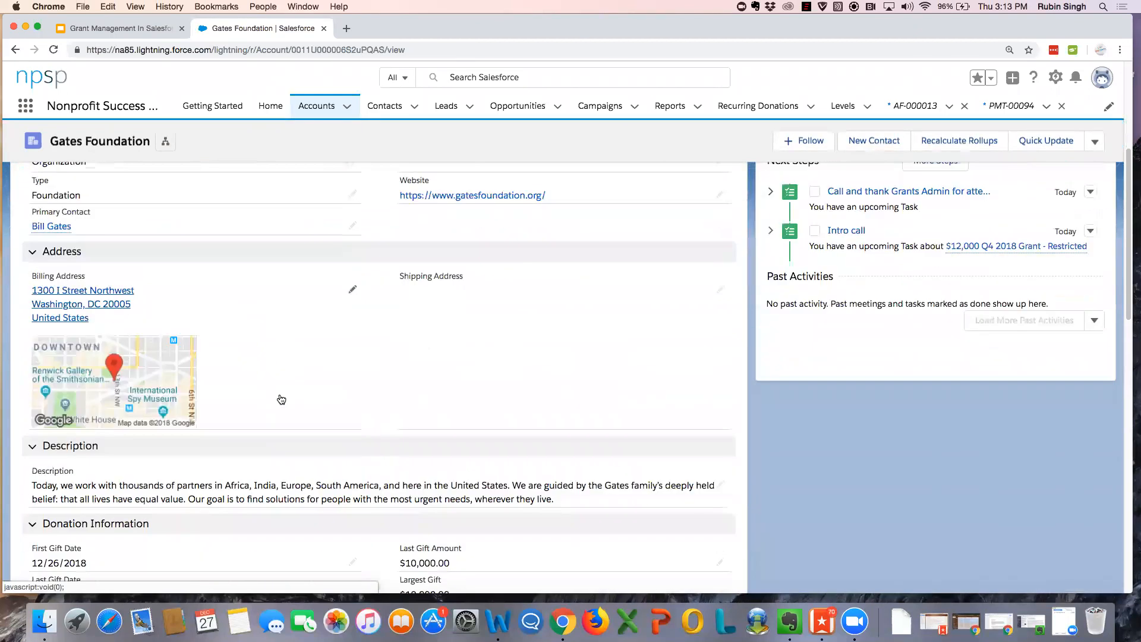
pyautogui.scroll(-2, 282, 399)
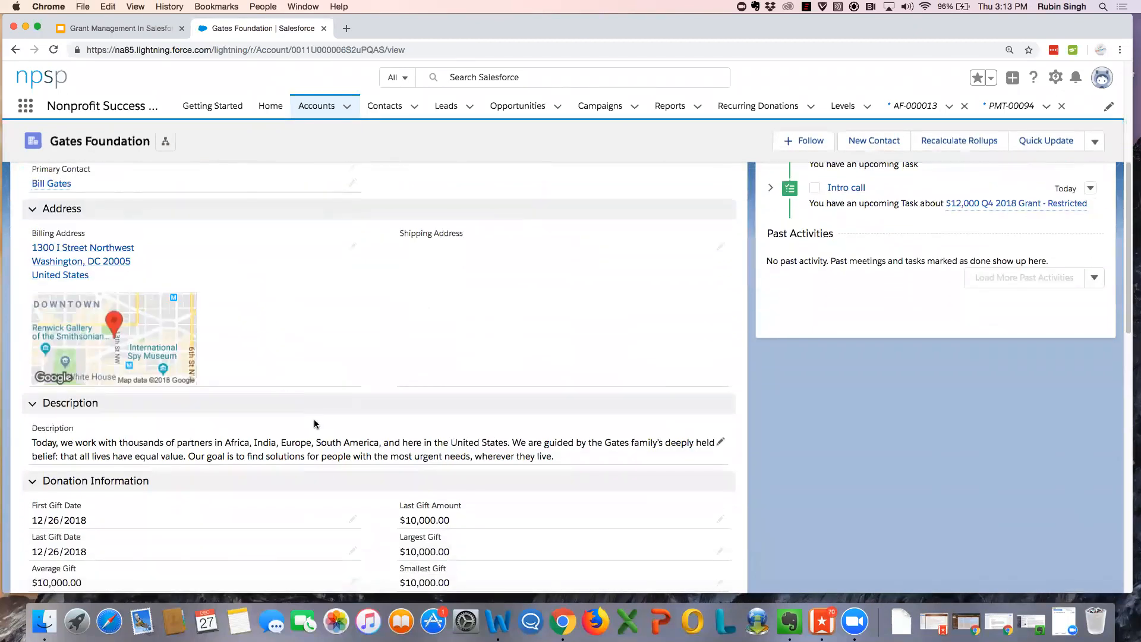
pyautogui.scroll(-8, 336, 472)
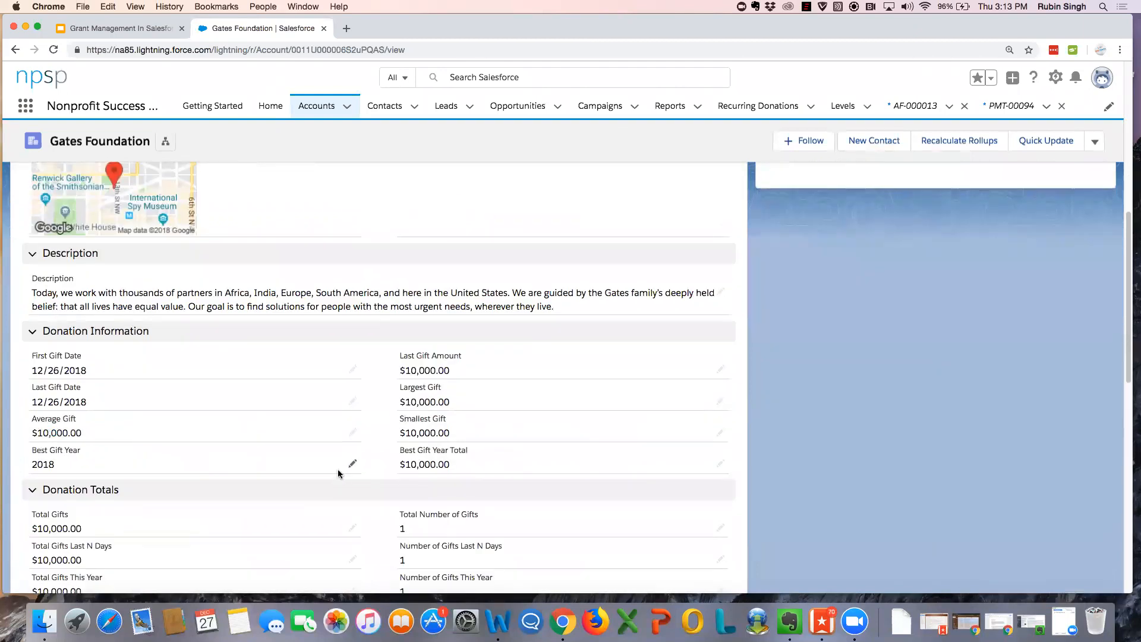
pyautogui.scroll(-15, 336, 472)
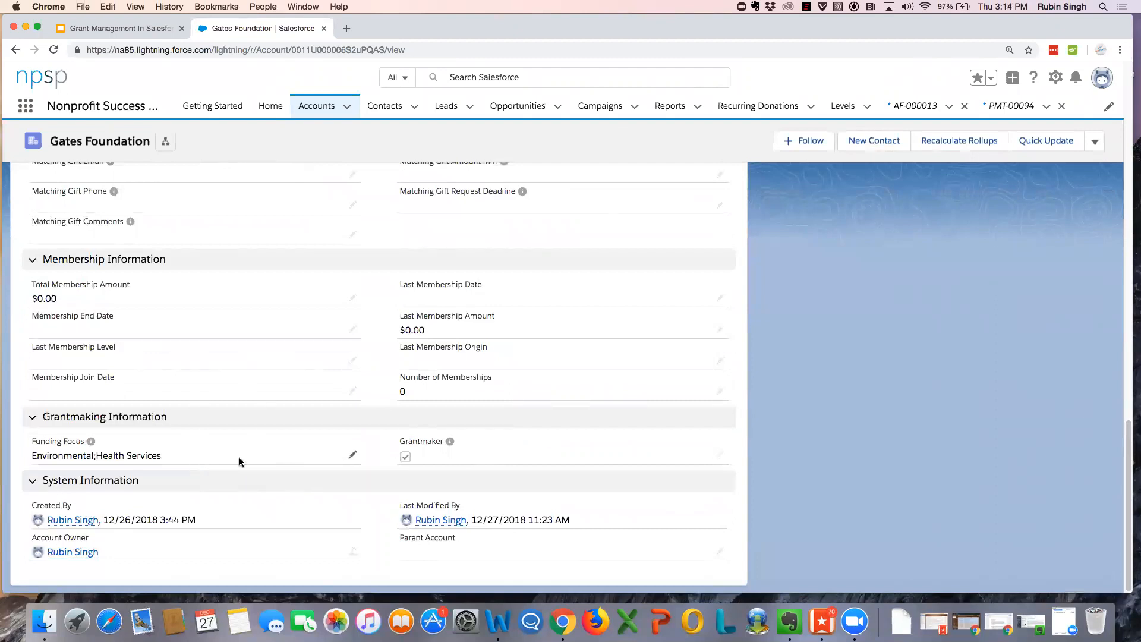
pyautogui.moveTo(92, 443)
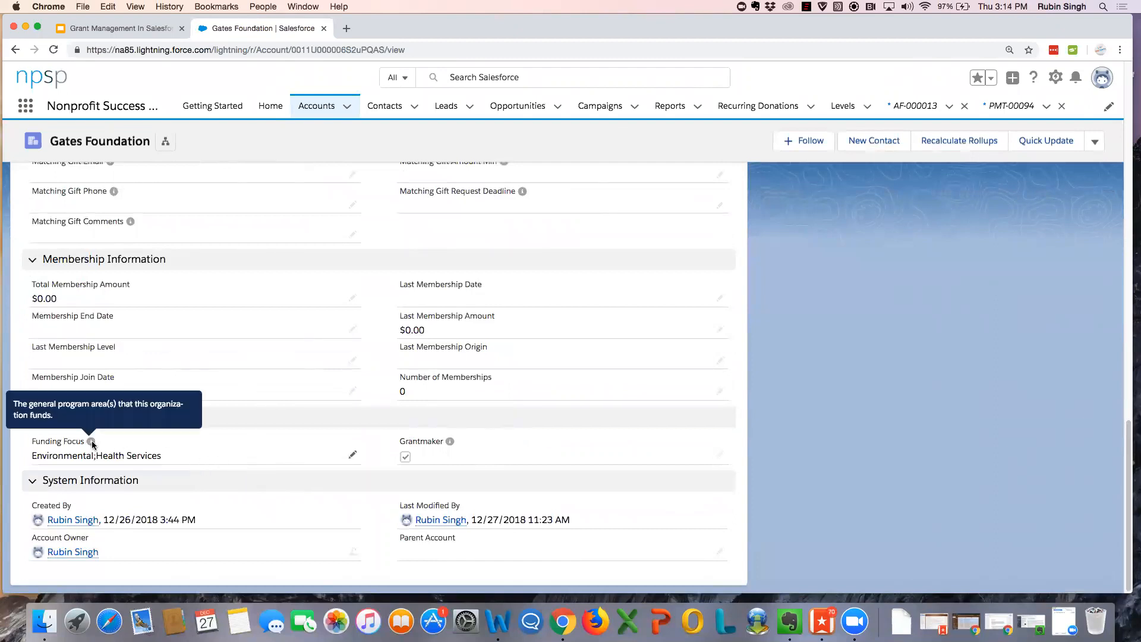
# Step: Open the account's Grantmaking Information for editing, examine the available Funding Focus options, and save the record
pyautogui.click(718, 457)
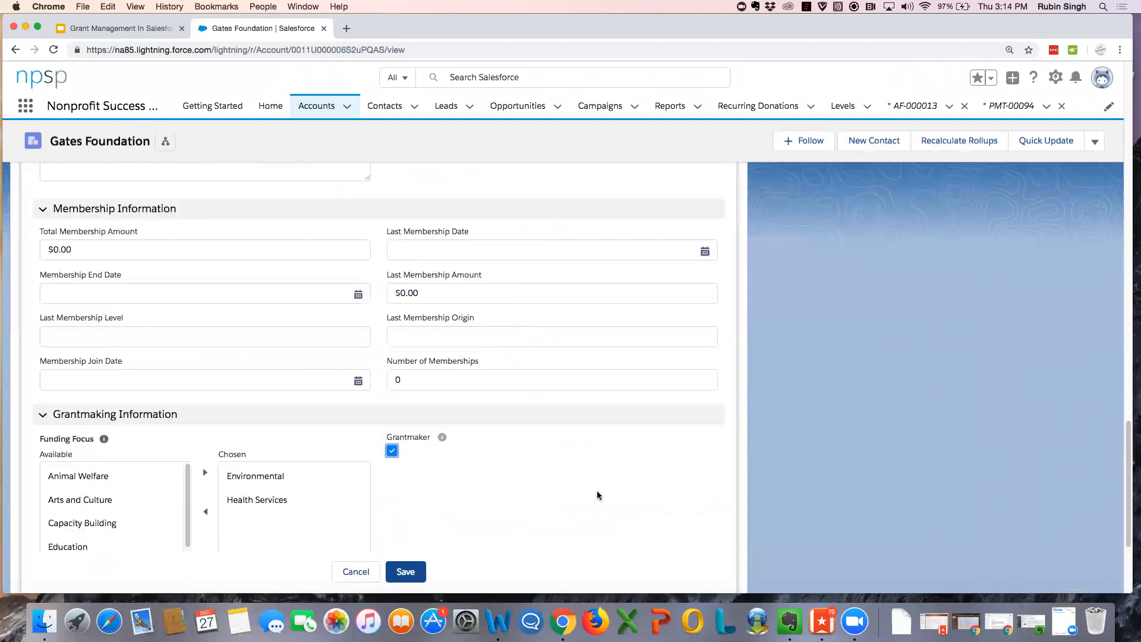
pyautogui.scroll(-2, 597, 490)
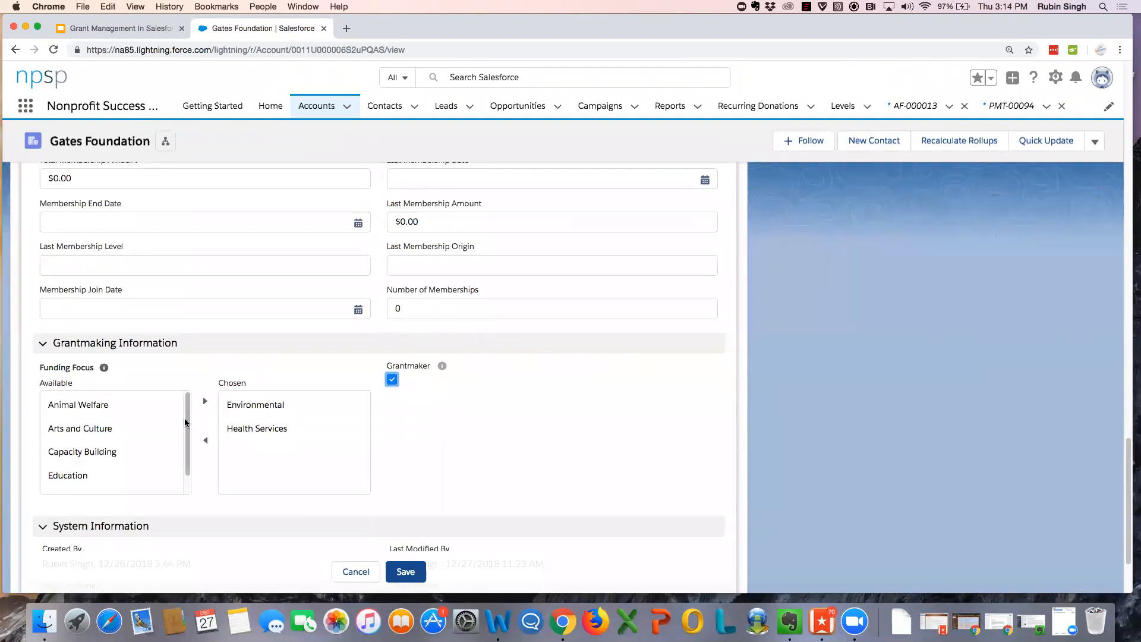
pyautogui.scroll(-2, 187, 444)
pyautogui.scroll(1, 190, 412)
pyautogui.scroll(1, 190, 412)
pyautogui.scroll(-1, 187, 444)
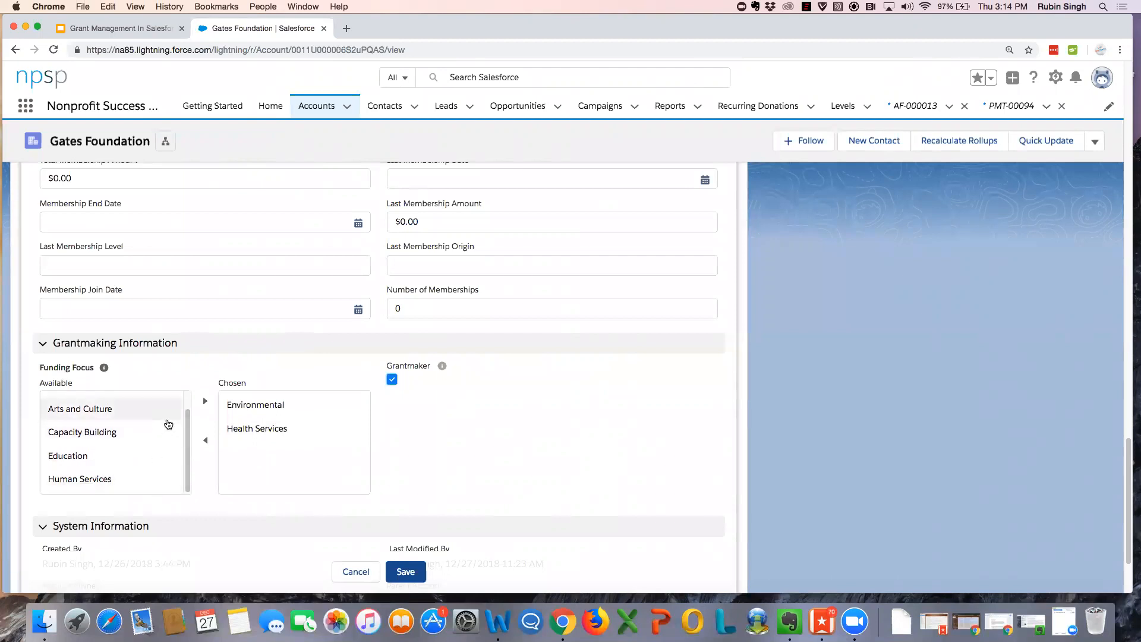
pyautogui.scroll(1, 186, 432)
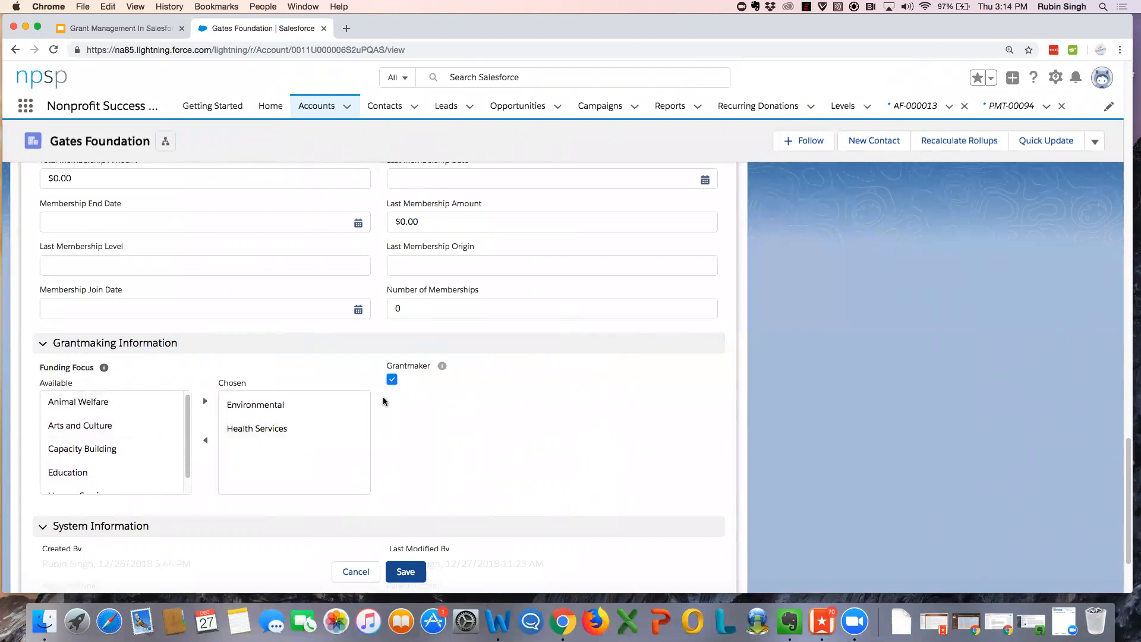
pyautogui.click(405, 572)
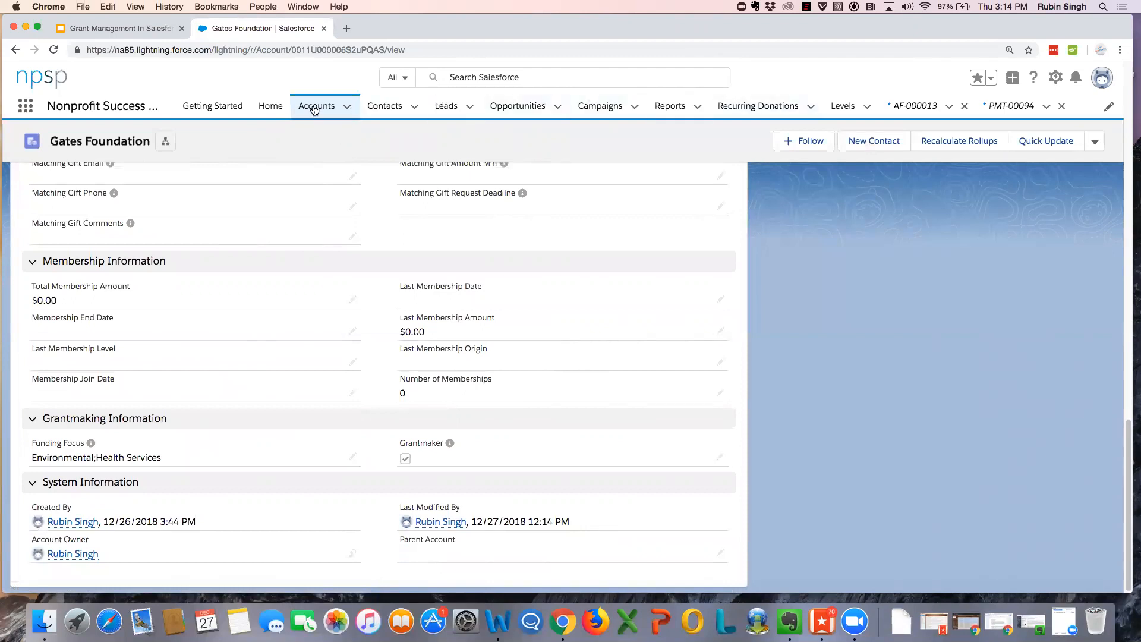
# Step: Create a new account list view named Grantmakers that only its owner can see
pyautogui.click(312, 107)
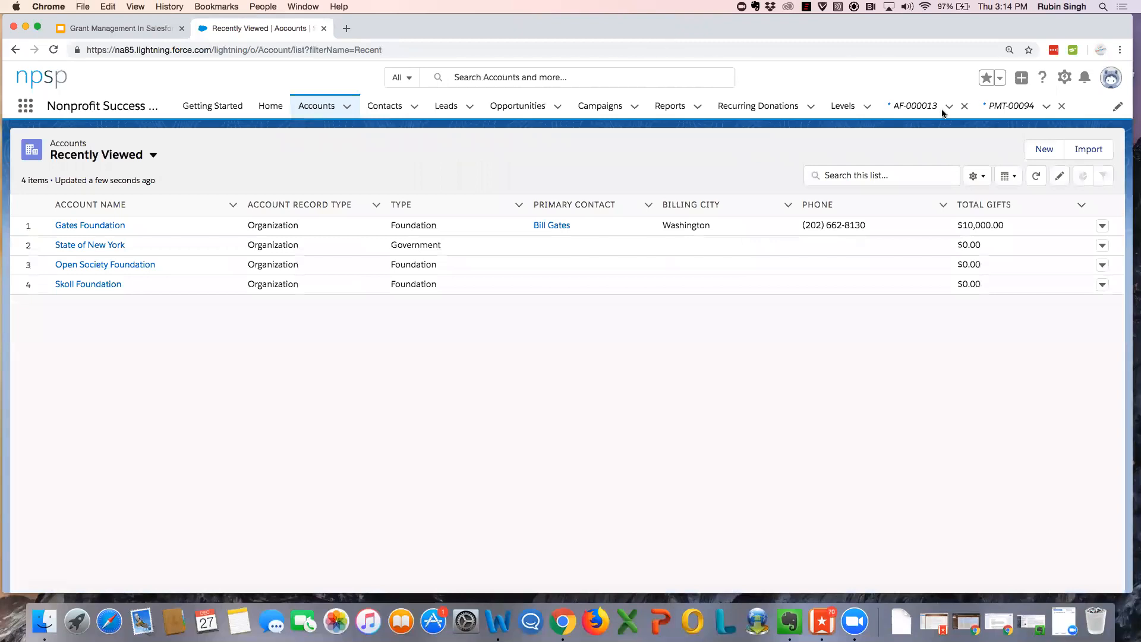
pyautogui.click(969, 178)
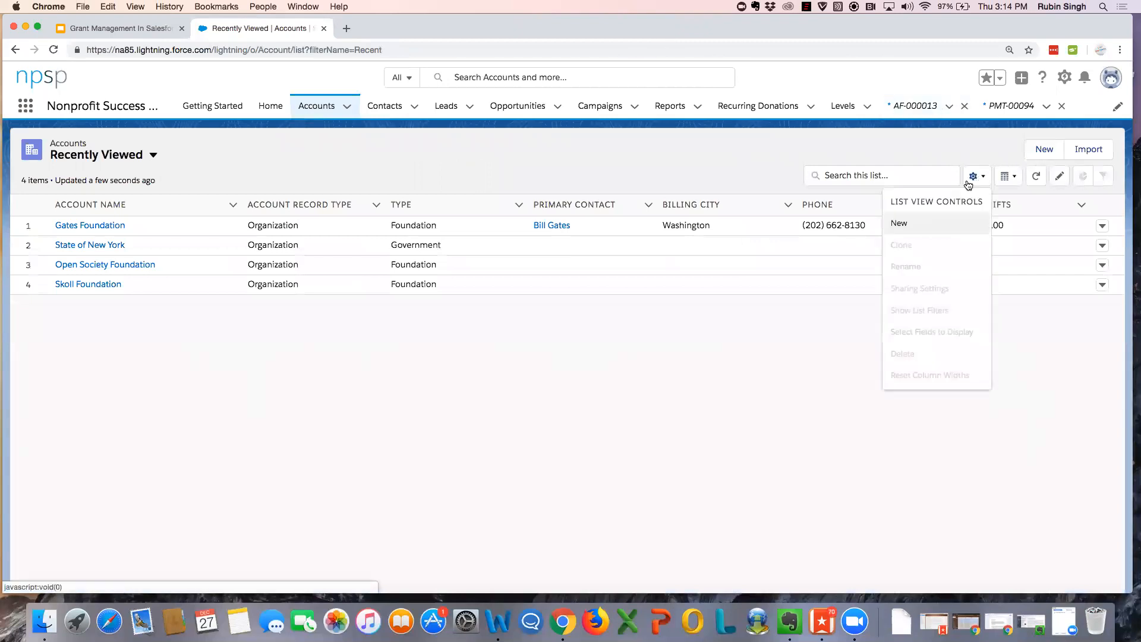
pyautogui.click(922, 225)
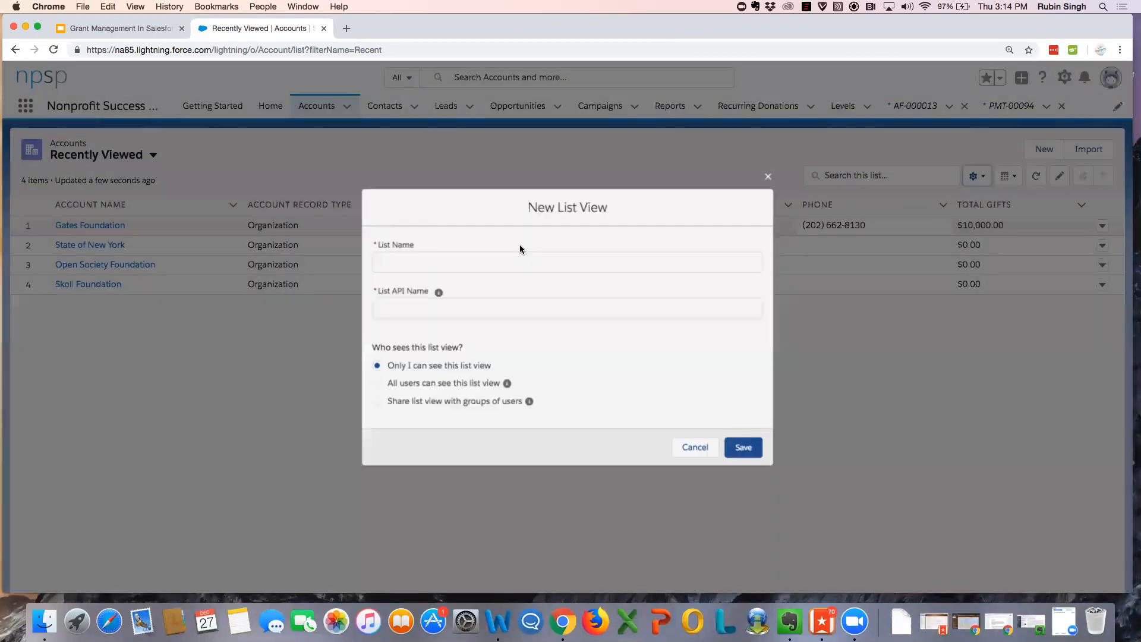
pyautogui.write('Grant')
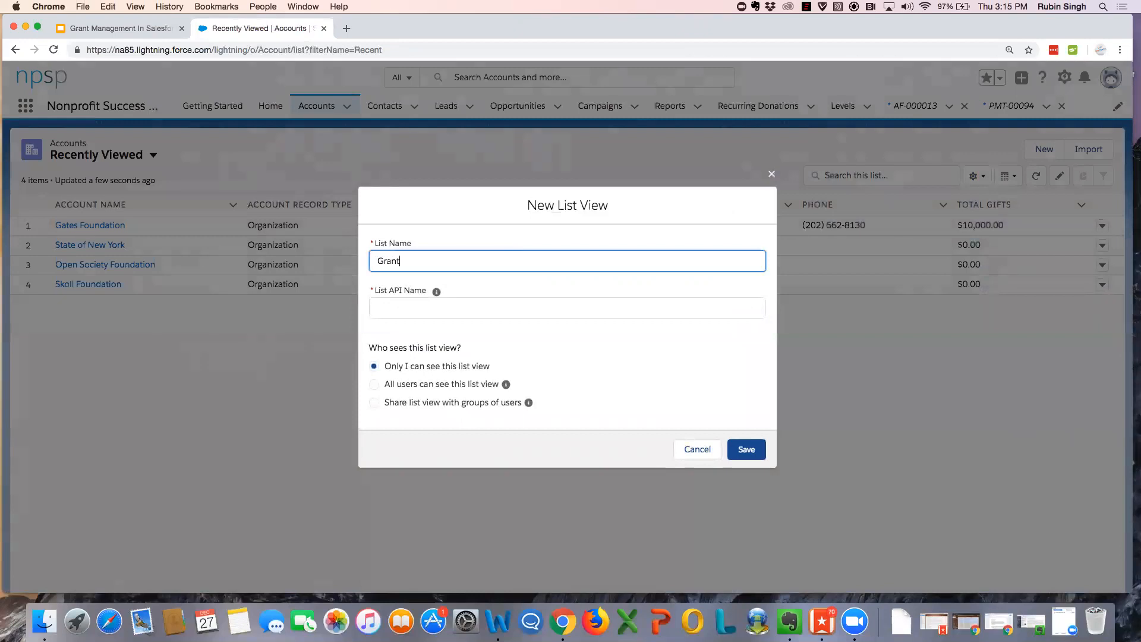
pyautogui.write('makers')
pyautogui.click(583, 364)
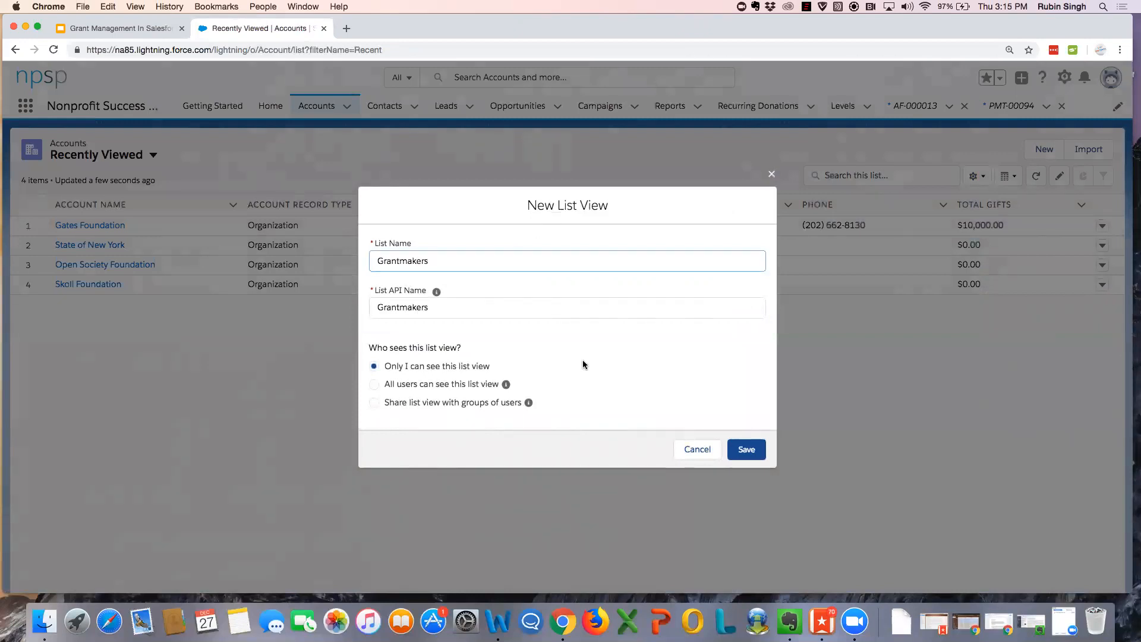
pyautogui.click(745, 450)
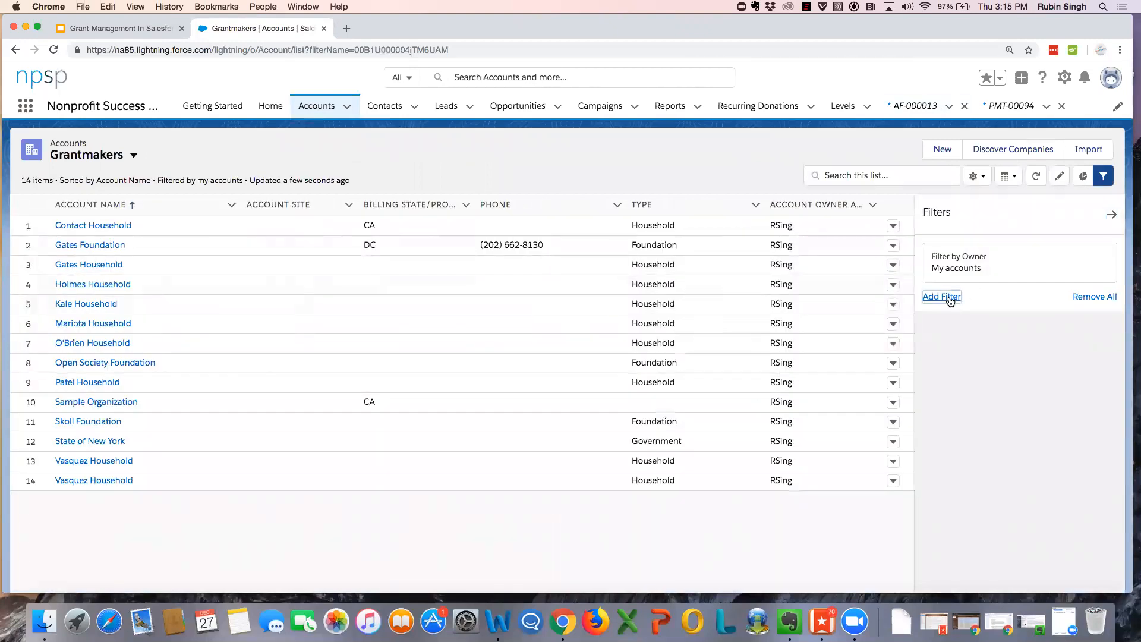
# Step: Add a filter to the Grantmakers list view for Grantmaker equals True and save it
pyautogui.click(942, 297)
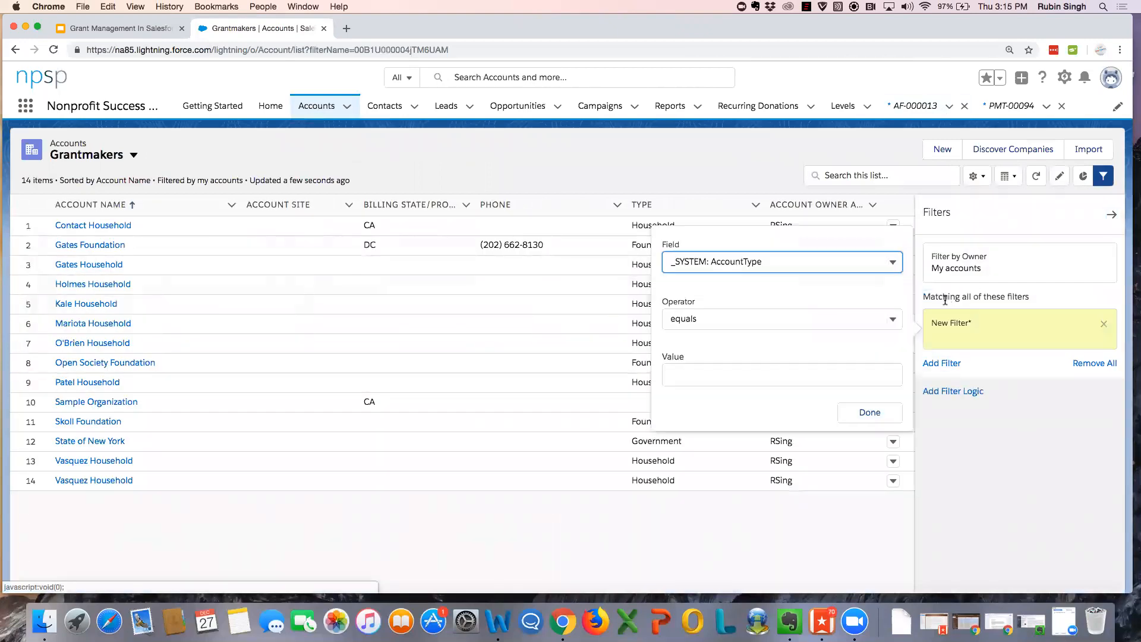
pyautogui.click(894, 262)
pyautogui.press('g')
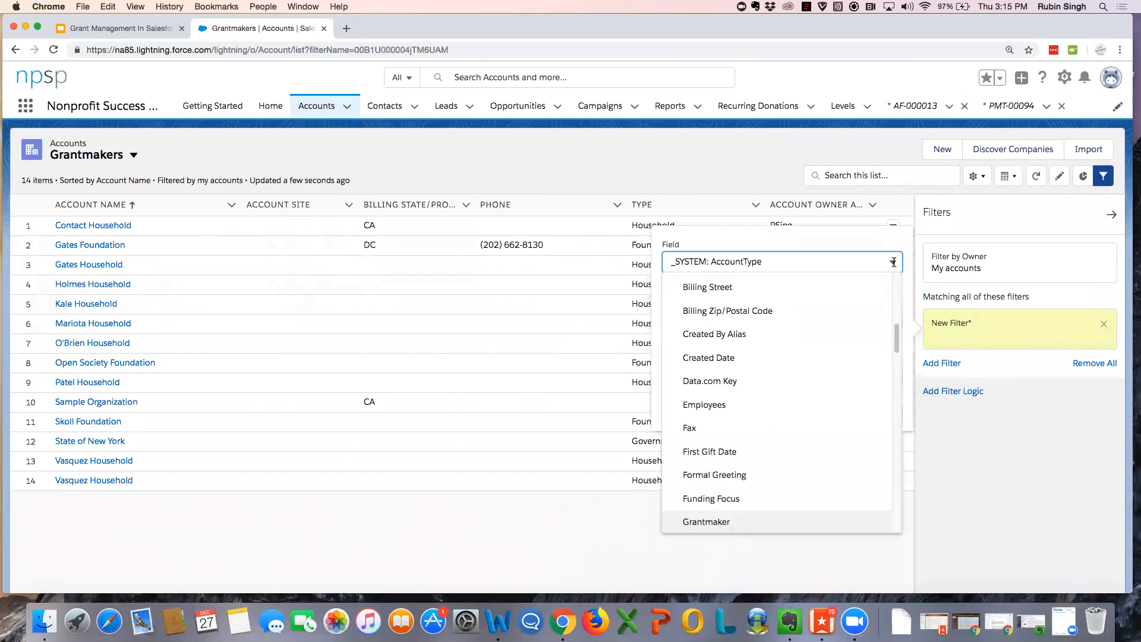
pyautogui.click(749, 527)
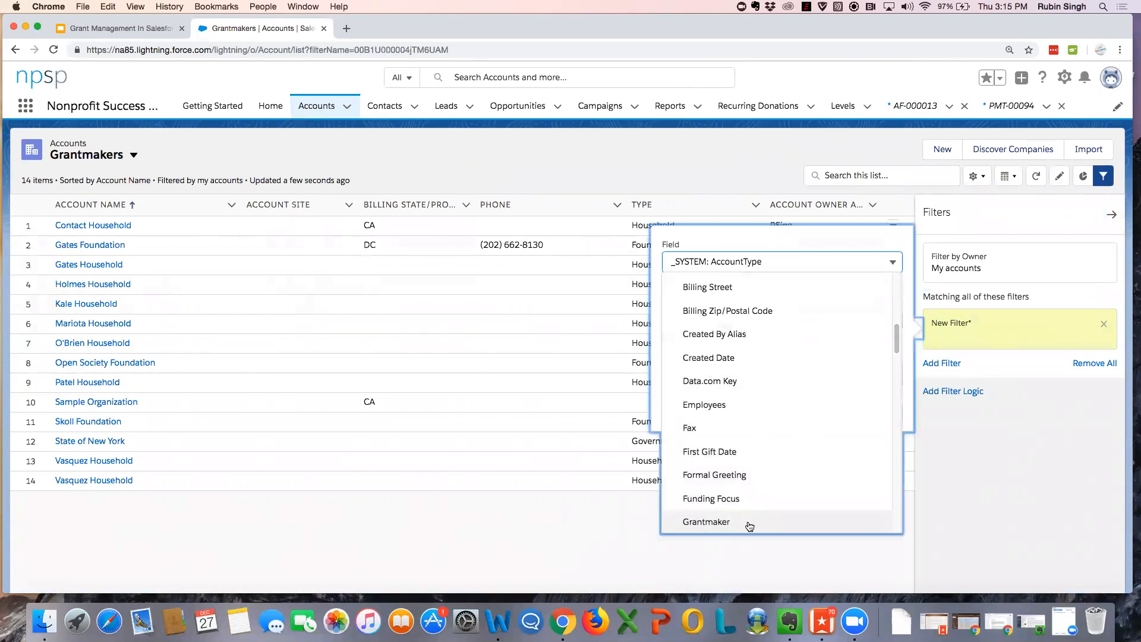
pyautogui.click(752, 382)
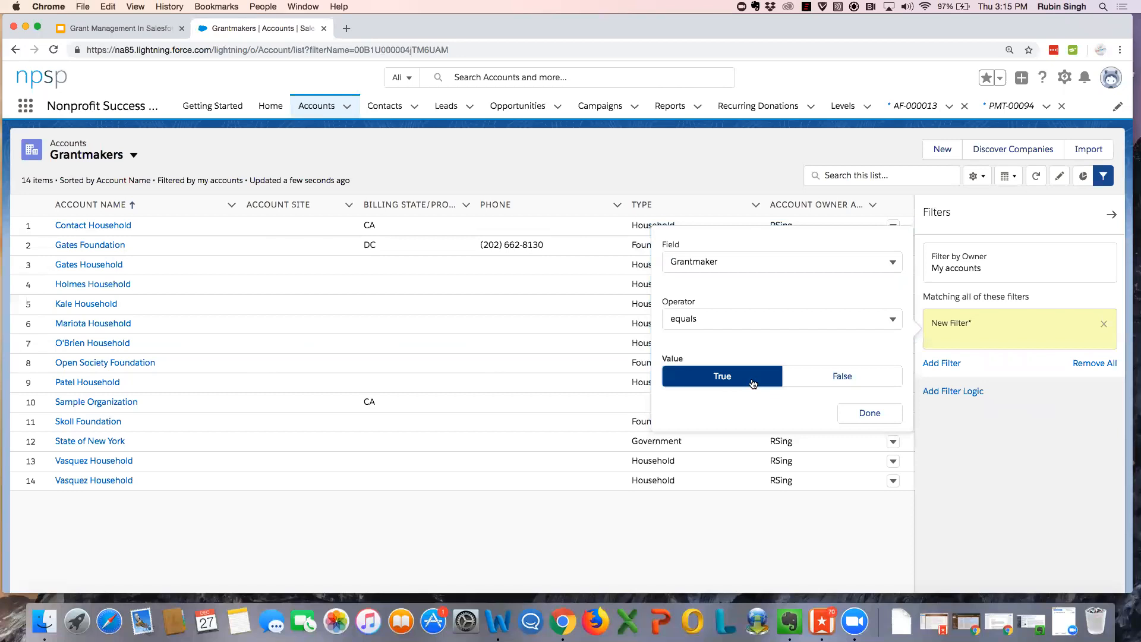
pyautogui.click(869, 412)
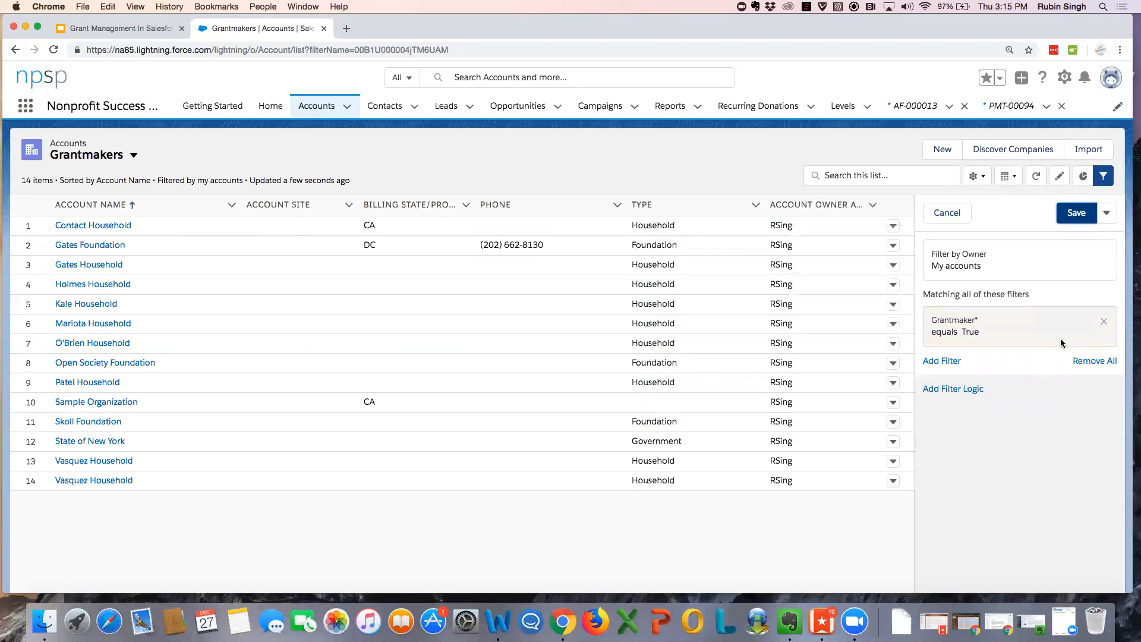
pyautogui.click(1078, 215)
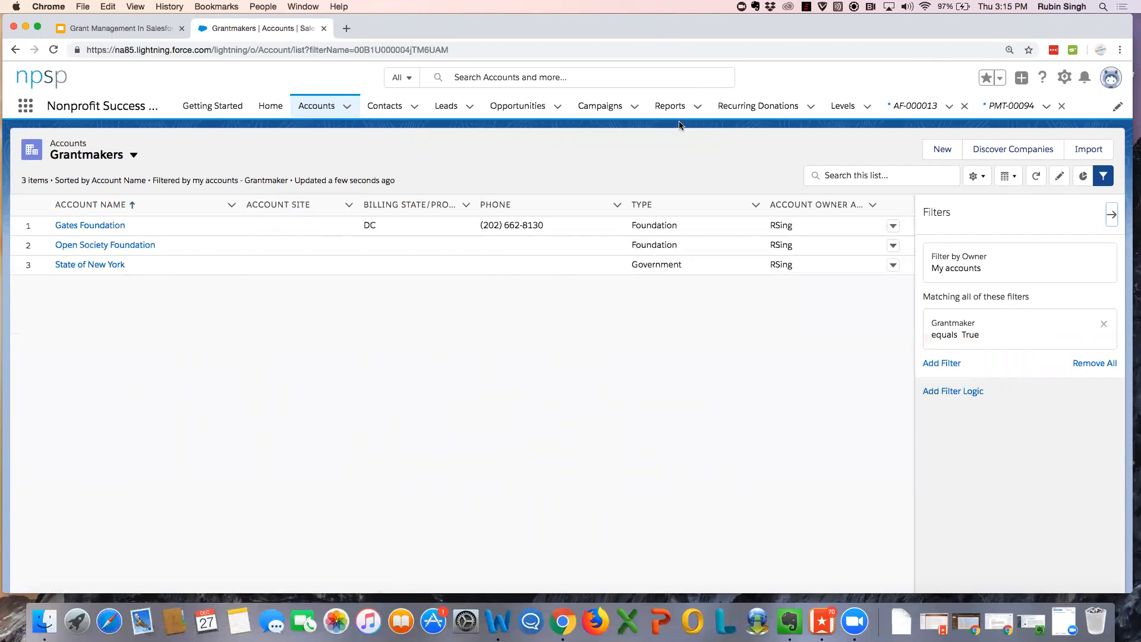
# Step: Start a new opportunity with the Grant record type from the Gates Foundation account's related opportunities
pyautogui.click(90, 227)
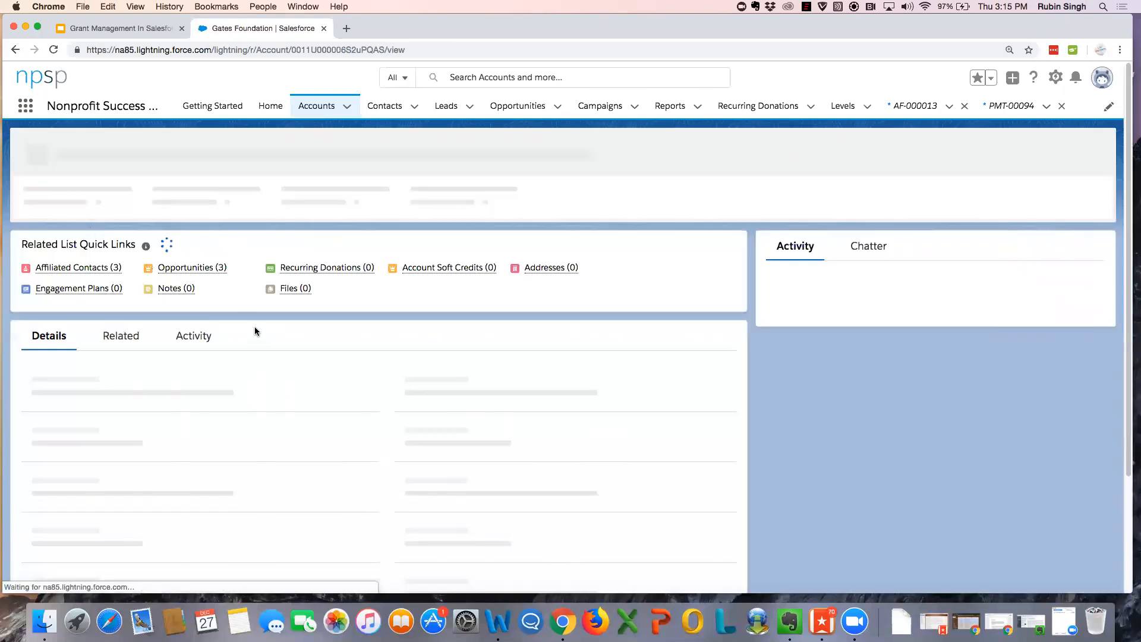
pyautogui.scroll(-1, 434, 455)
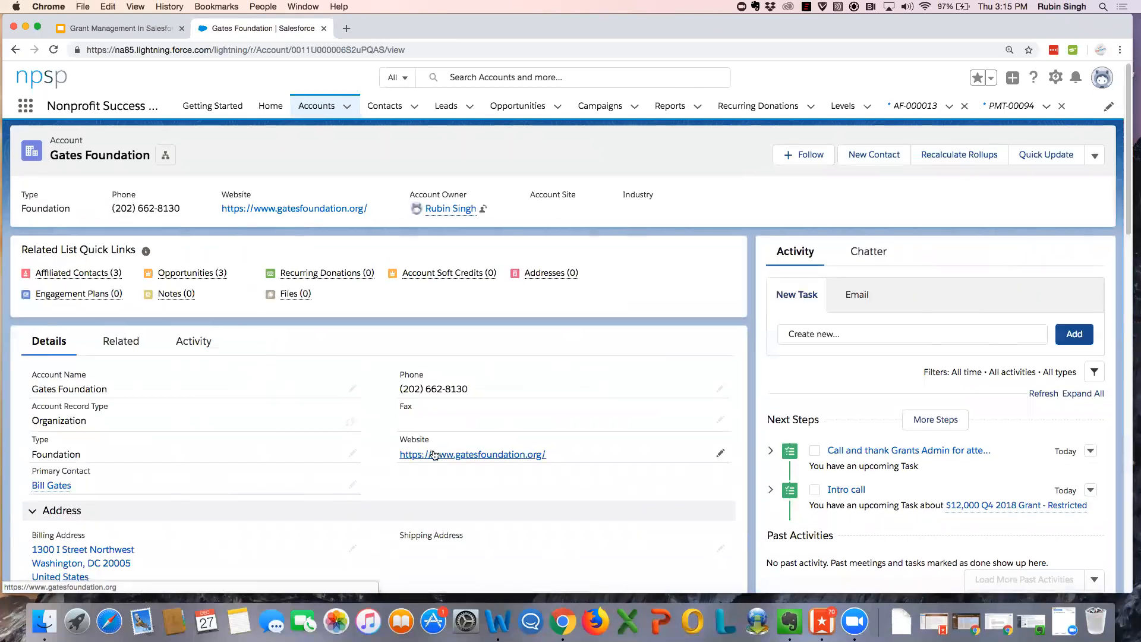
pyautogui.moveTo(106, 271)
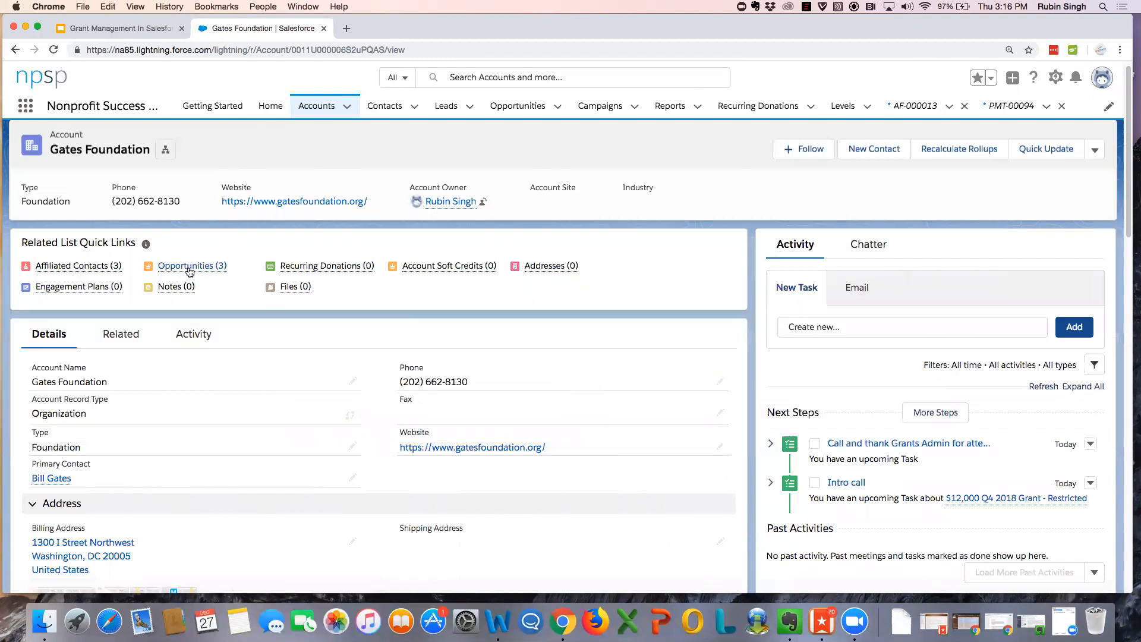
pyautogui.moveTo(187, 270)
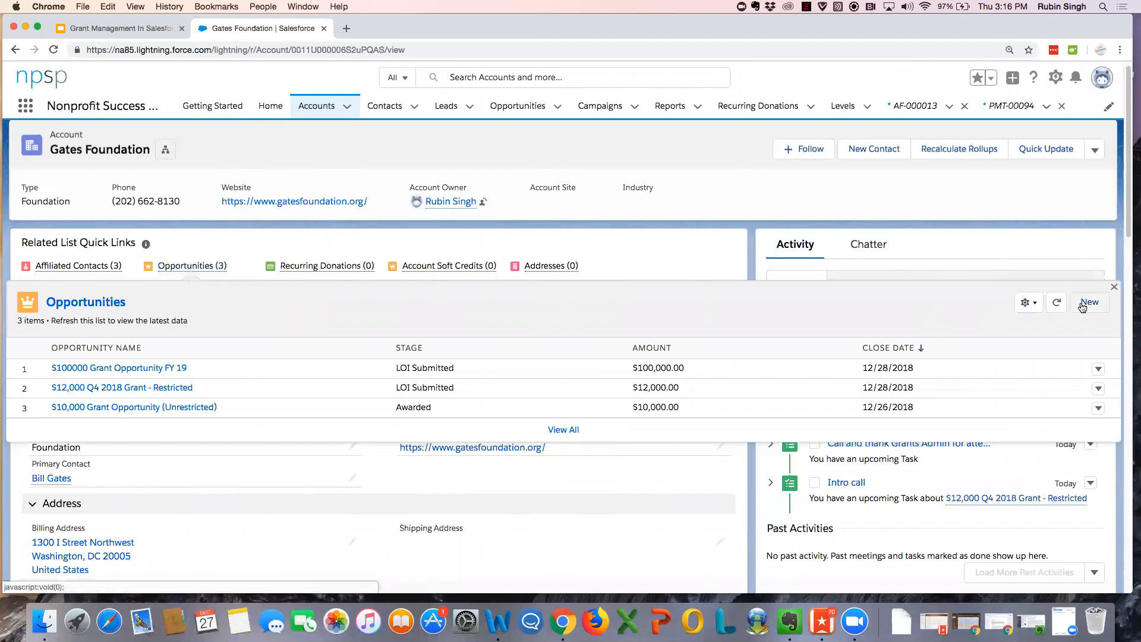
pyautogui.click(1081, 302)
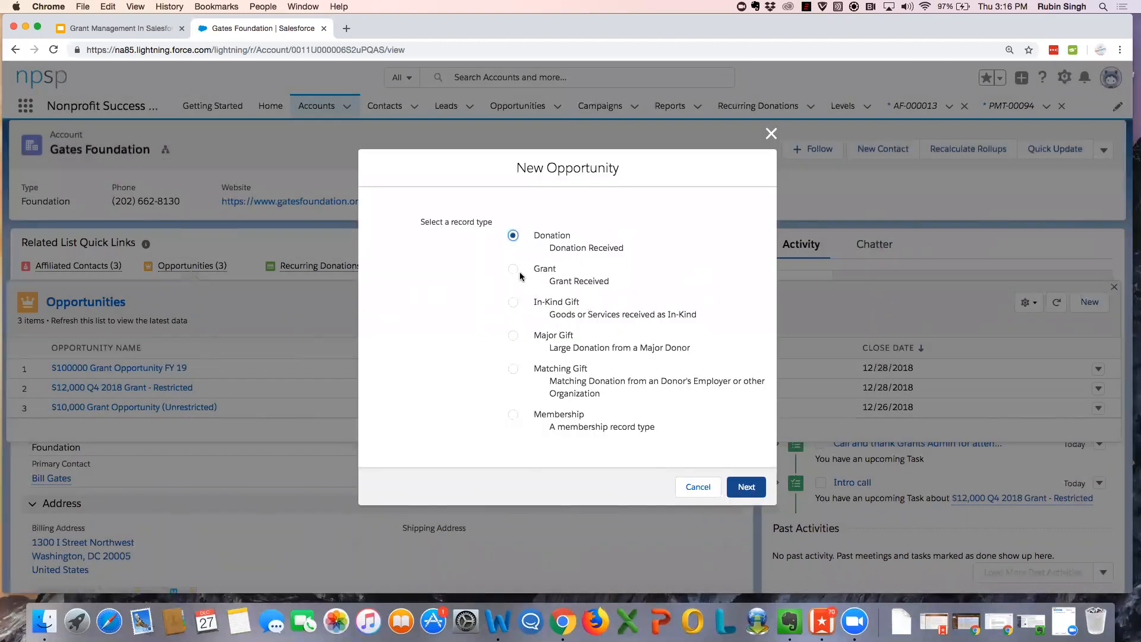
pyautogui.click(513, 269)
pyautogui.click(745, 487)
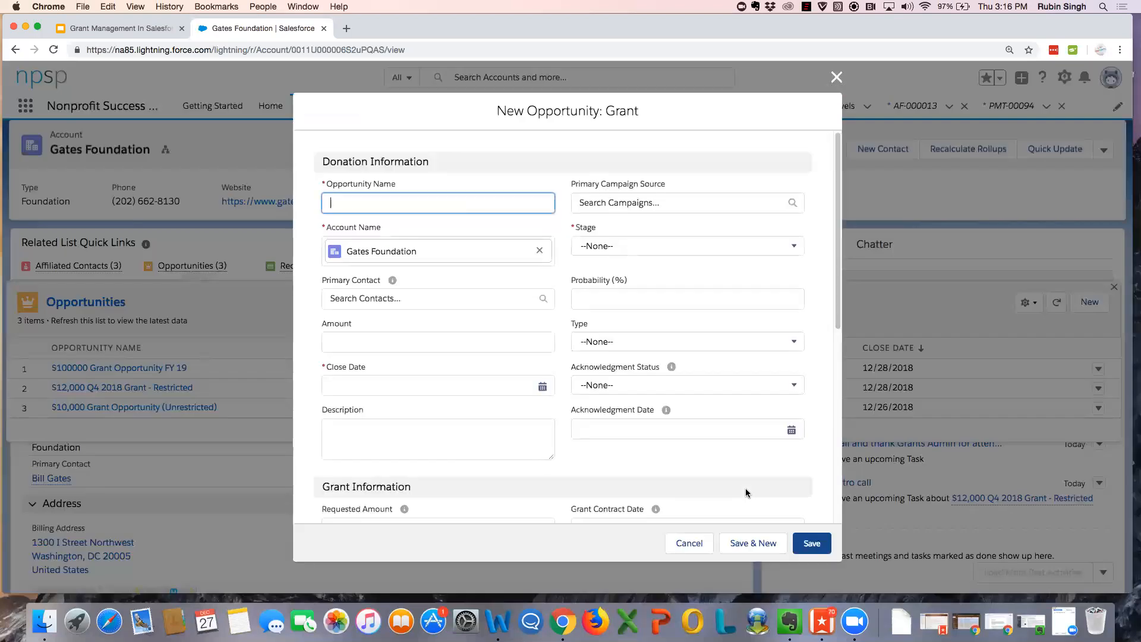
# Step: Name the opportunity "$12000 FY19 Q2 Grant Opportunity" and set Bill Gates as its primary contact
pyautogui.write('$12000 FY19 Q2 Grant Opportunity')
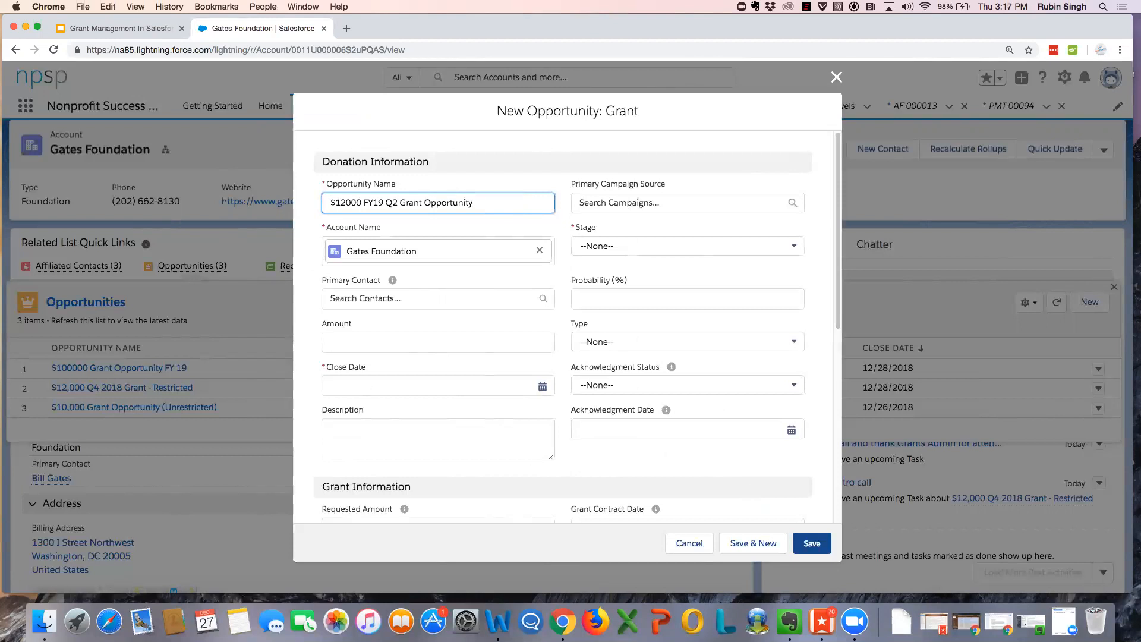
pyautogui.click(423, 298)
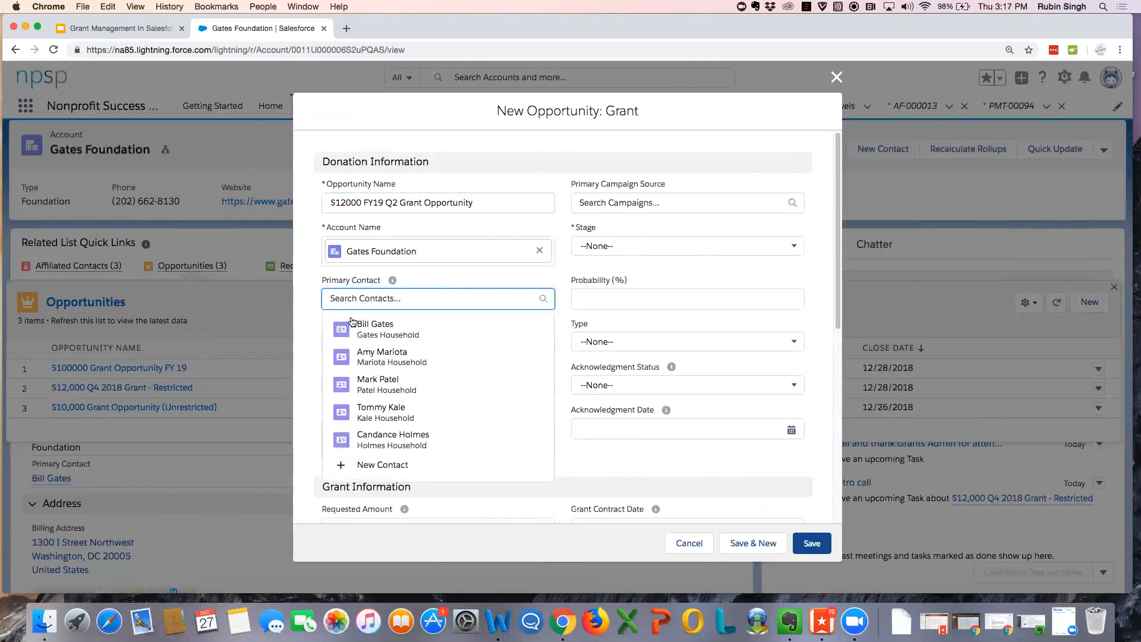
pyautogui.click(390, 324)
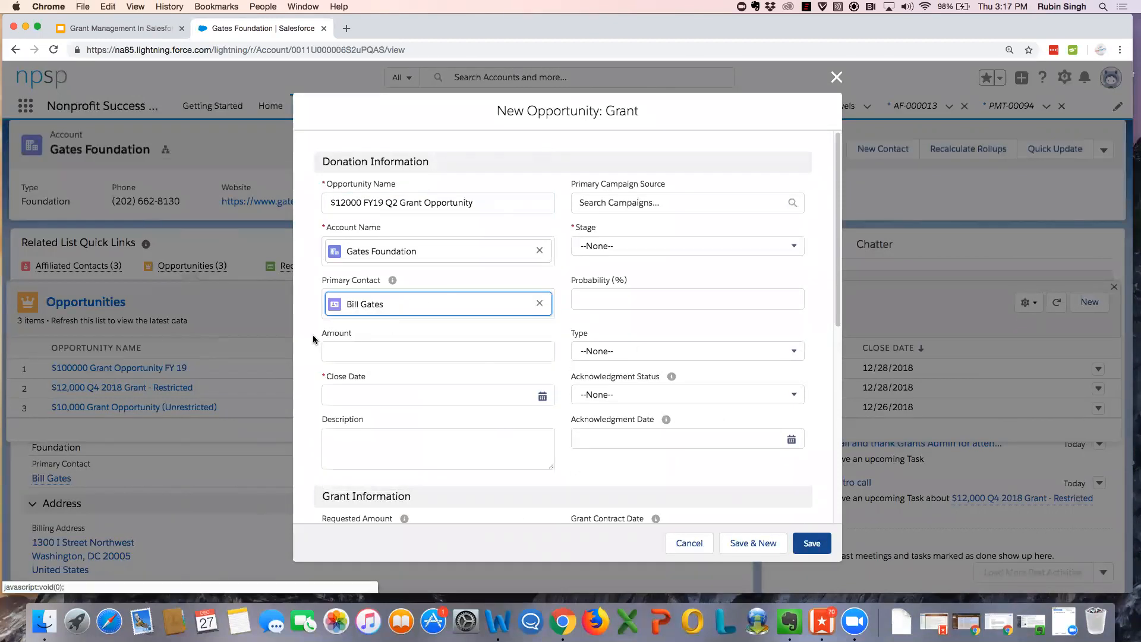
# Step: Set the grant opportunity's amount to 12,000 and its close date to 12/31/2018
pyautogui.click(325, 350)
pyautogui.write('12,000')
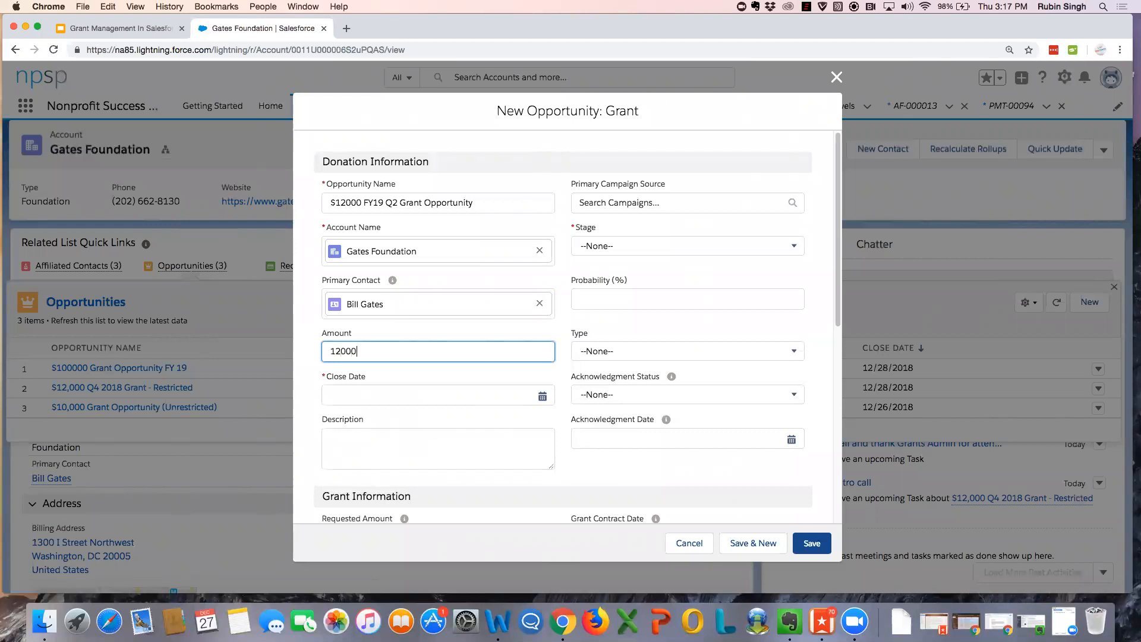
pyautogui.click(388, 394)
pyautogui.click(536, 395)
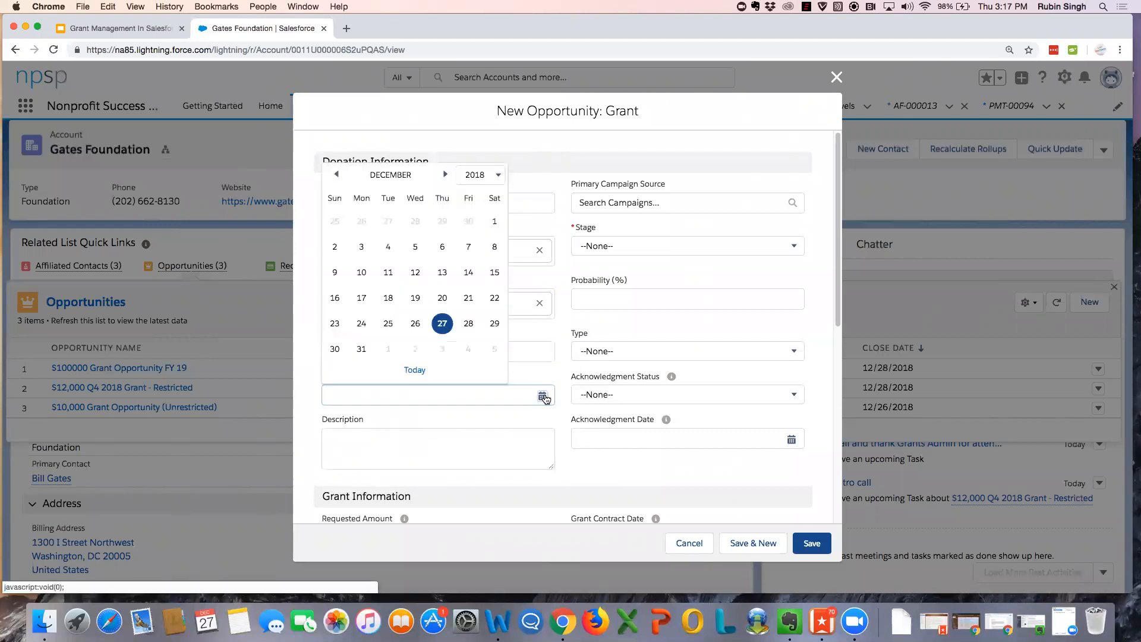
pyautogui.click(360, 485)
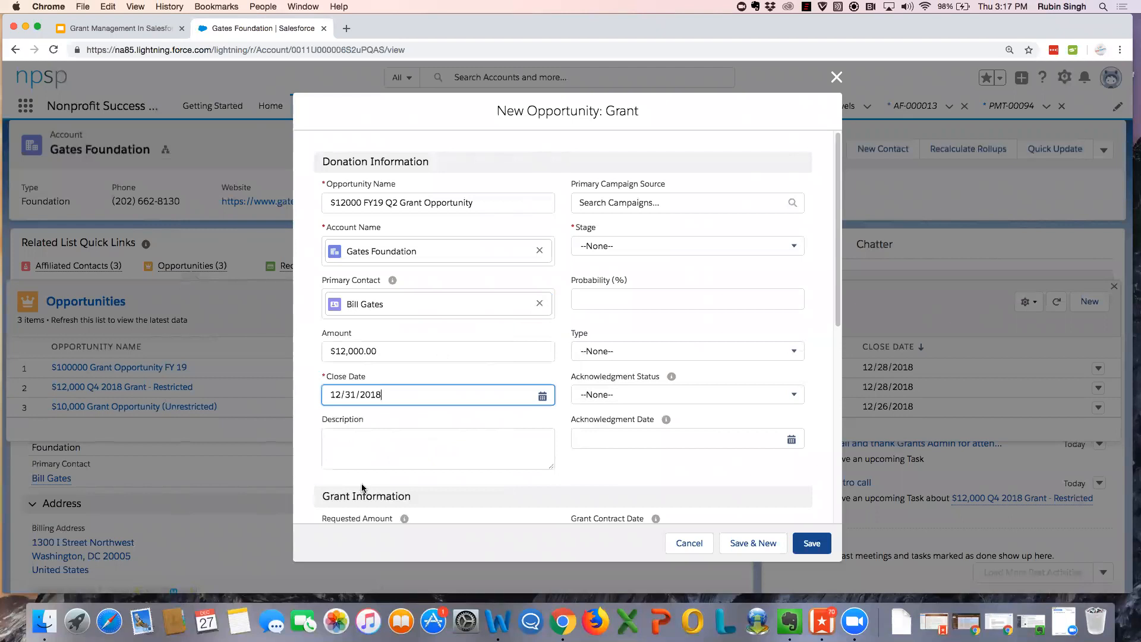
# Step: Set FY 2018 Grants Campaign as the primary campaign source and Prospecting as the opportunity's stage
pyautogui.click(627, 205)
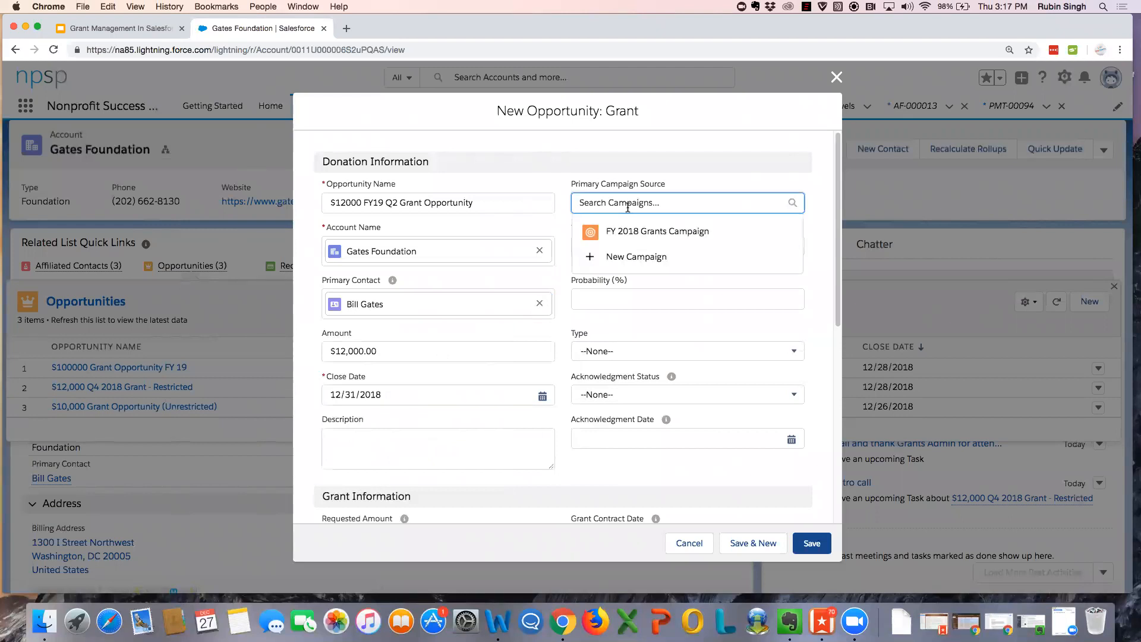
pyautogui.click(624, 227)
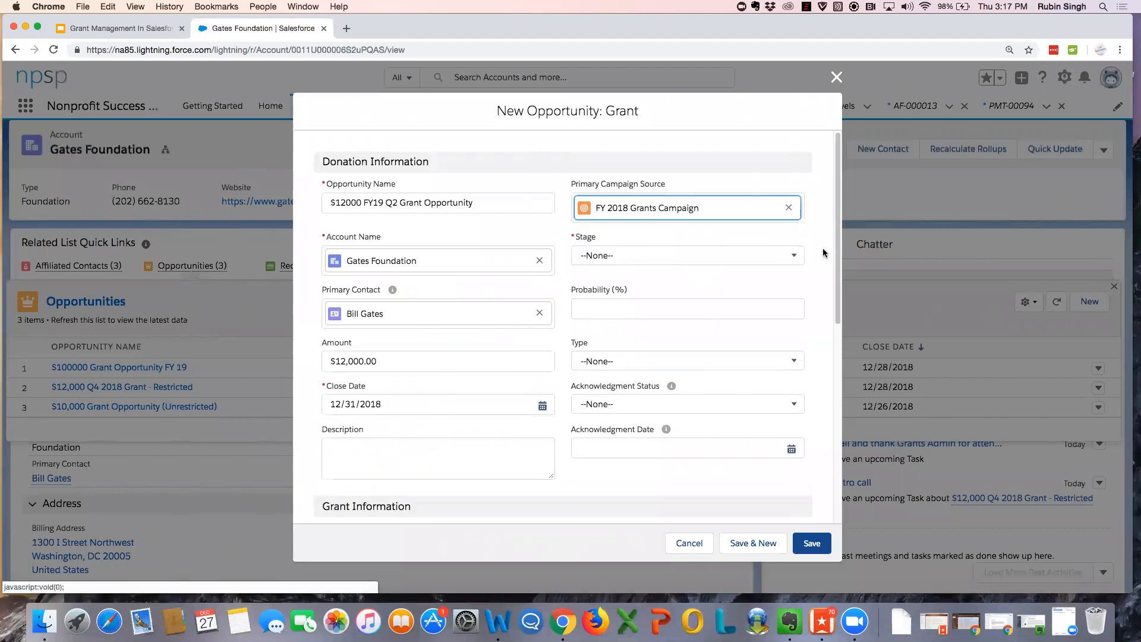
pyautogui.scroll(-2, 801, 224)
pyautogui.click(796, 224)
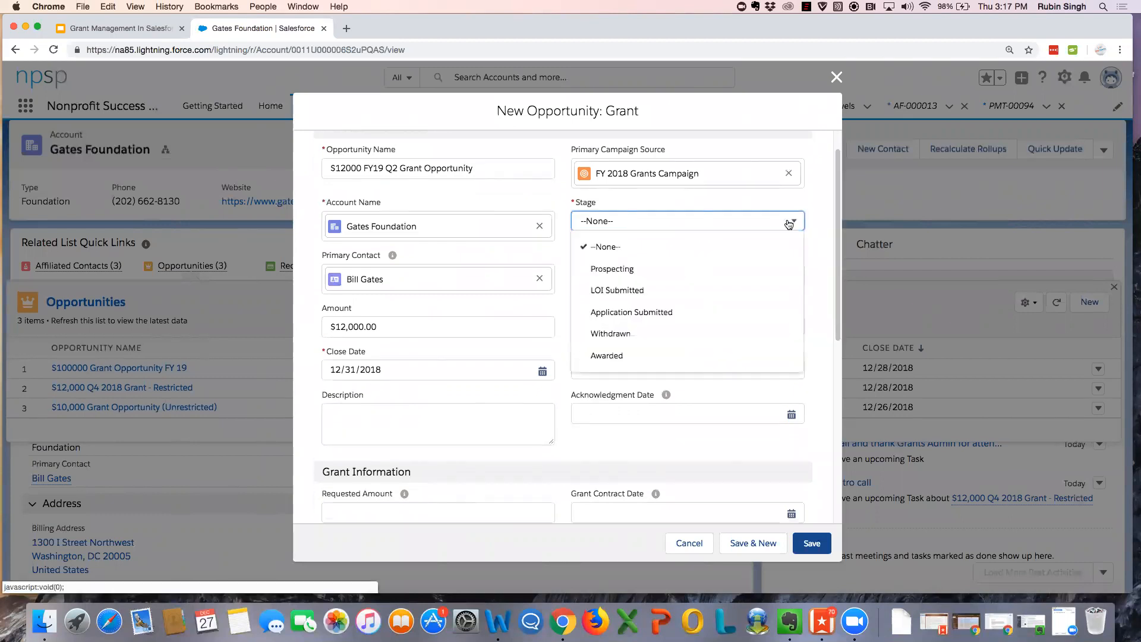
pyautogui.click(663, 277)
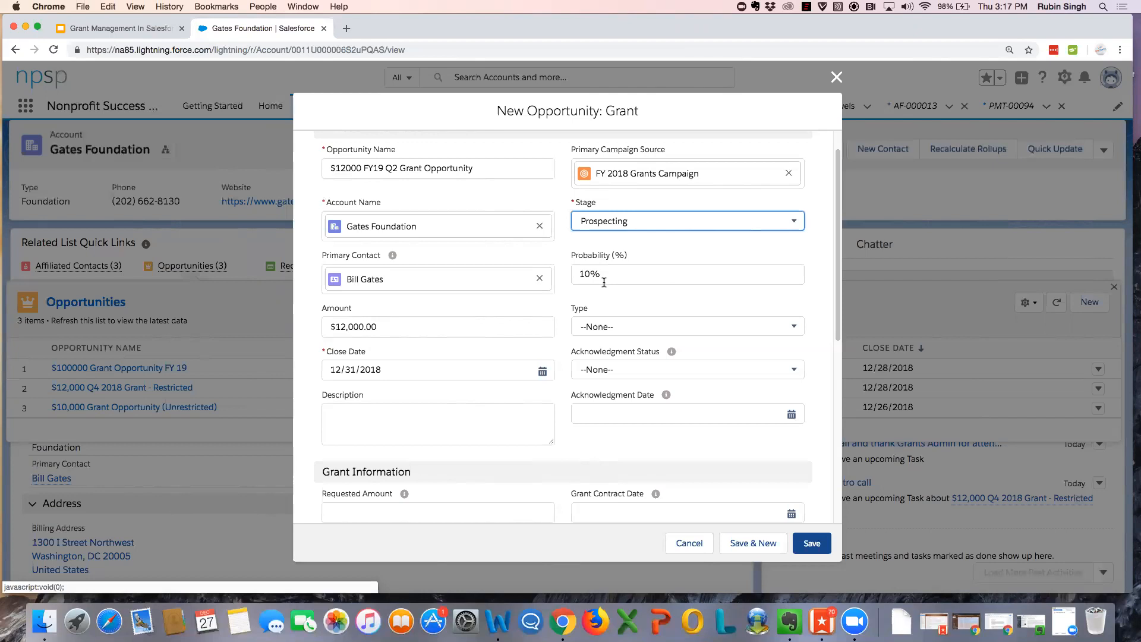
# Step: Enter 12,000 as the requested amount in the grant information
pyautogui.scroll(-2, 531, 327)
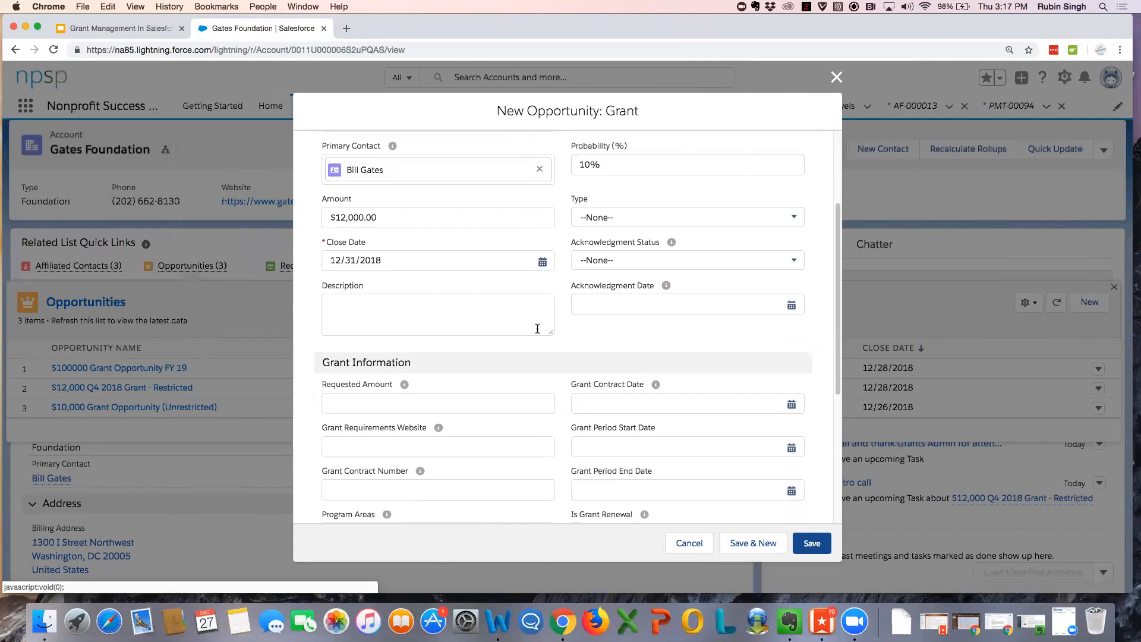
pyautogui.scroll(-1, 529, 327)
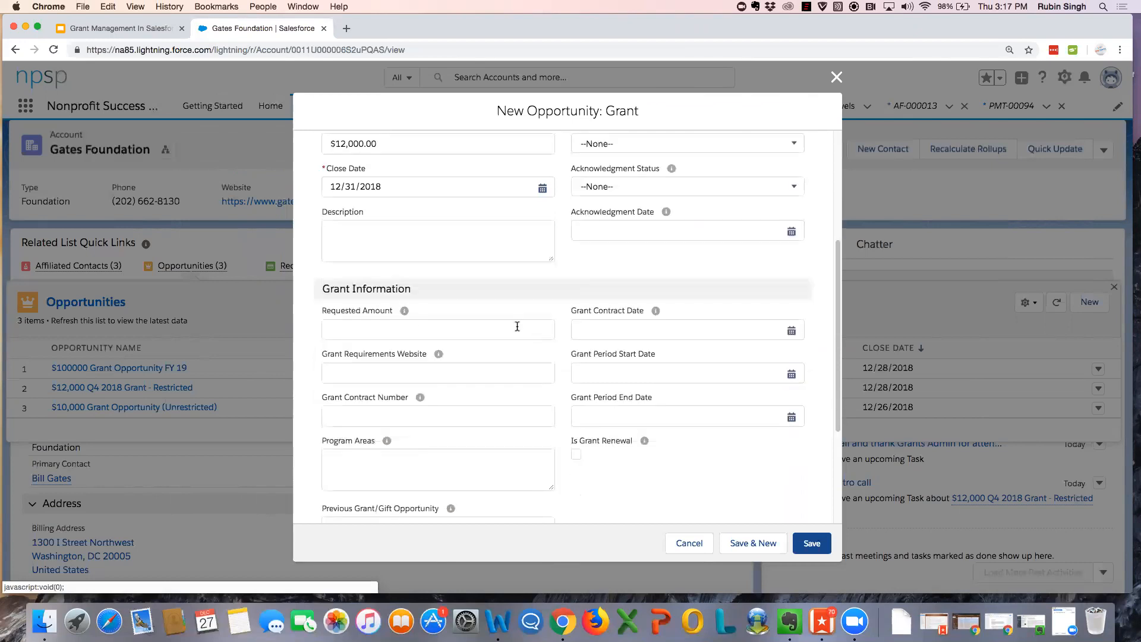
pyautogui.click(369, 334)
pyautogui.write('12,000')
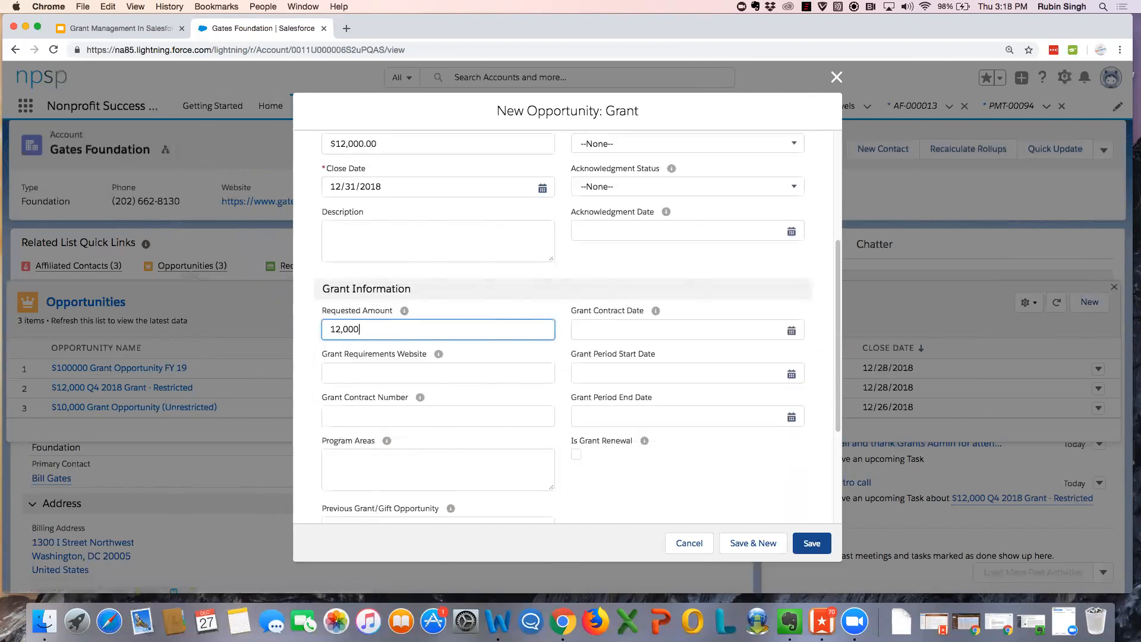
pyautogui.click(370, 366)
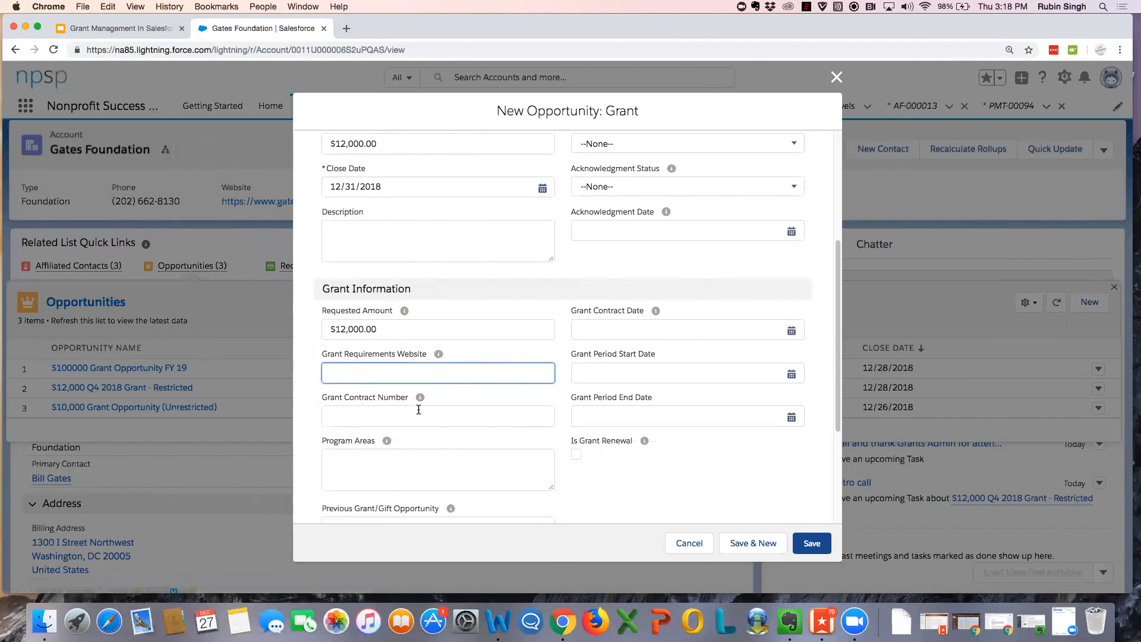
pyautogui.moveTo(384, 440)
pyautogui.scroll(-1, 496, 394)
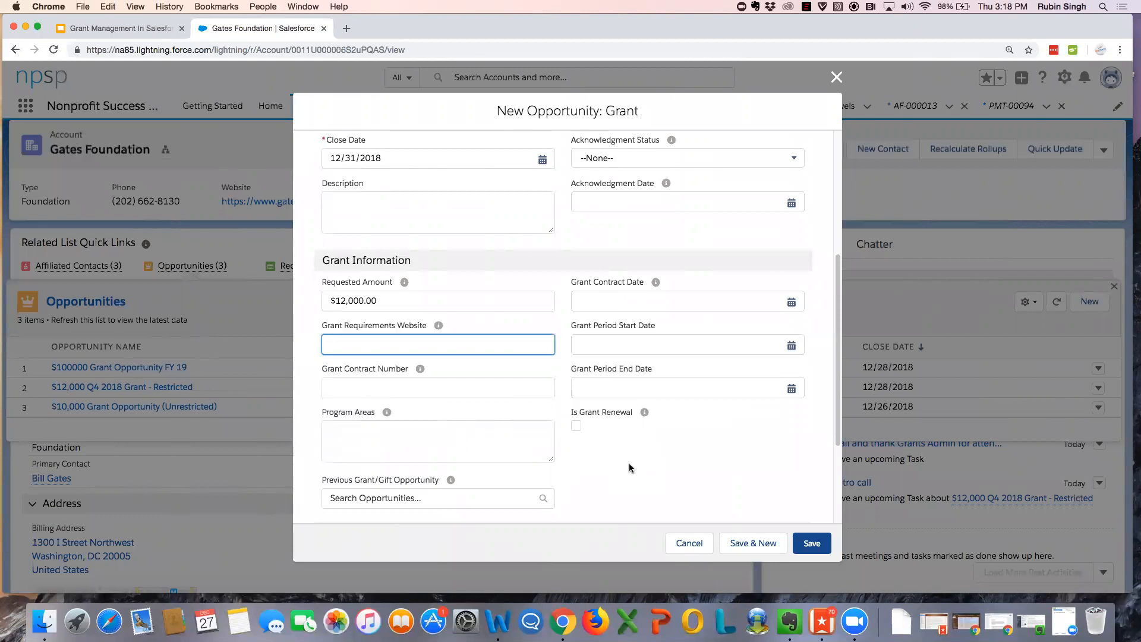
# Step: Append "Unrestricted" to the end of the opportunity name and save the new grant opportunity
pyautogui.scroll(1, 422, 318)
pyautogui.scroll(5, 420, 315)
pyautogui.click(480, 204)
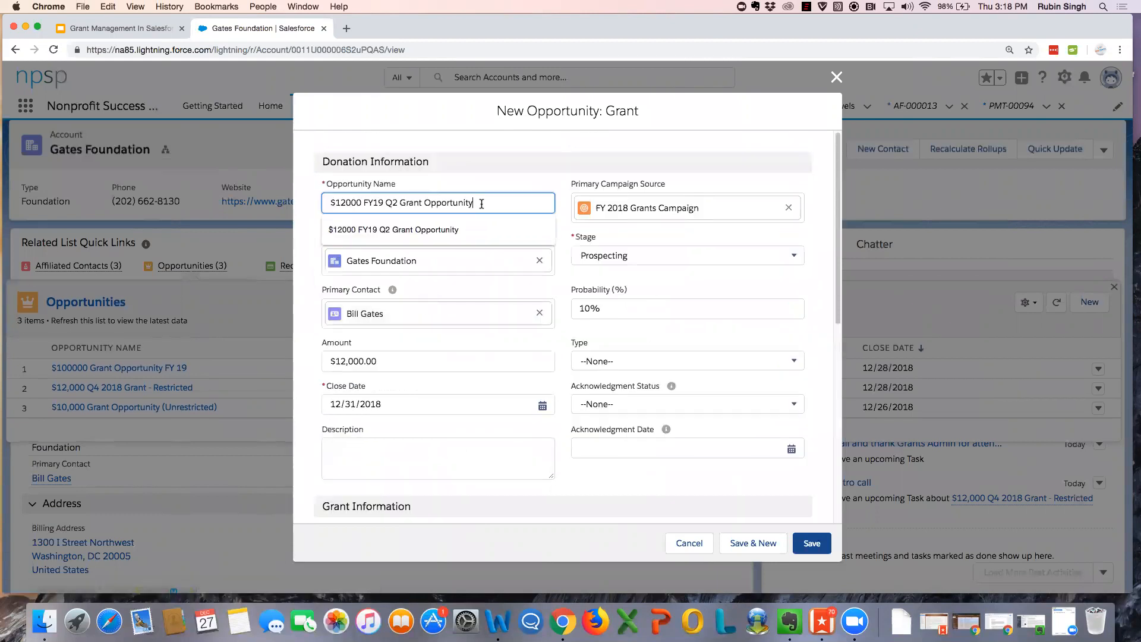
pyautogui.write('Unres')
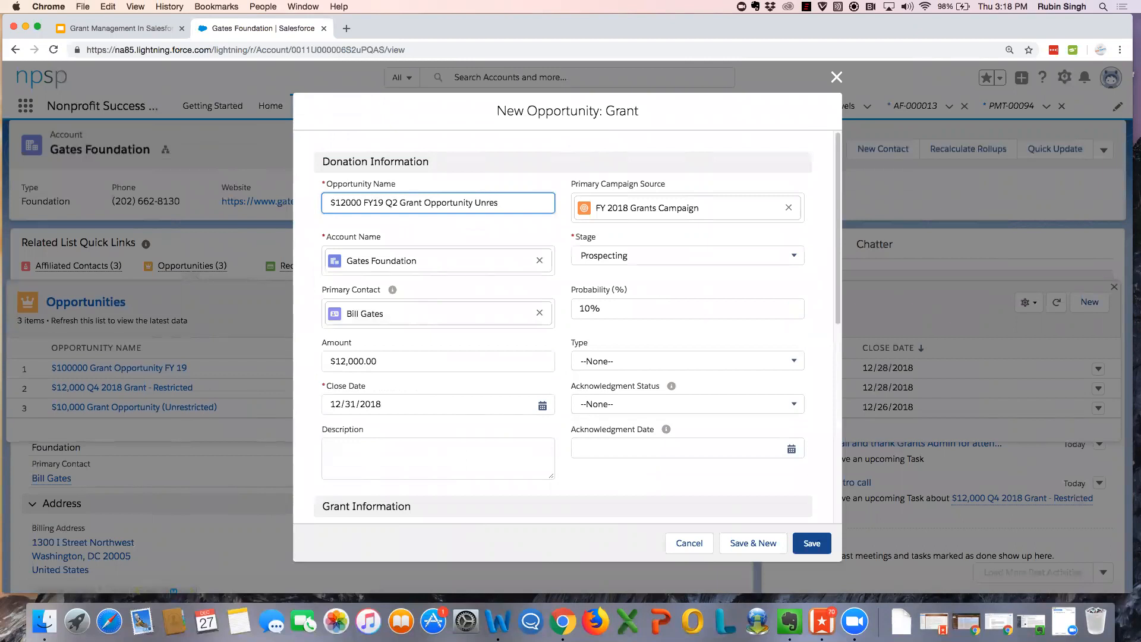
pyautogui.write('tricted')
pyautogui.scroll(-6, 578, 463)
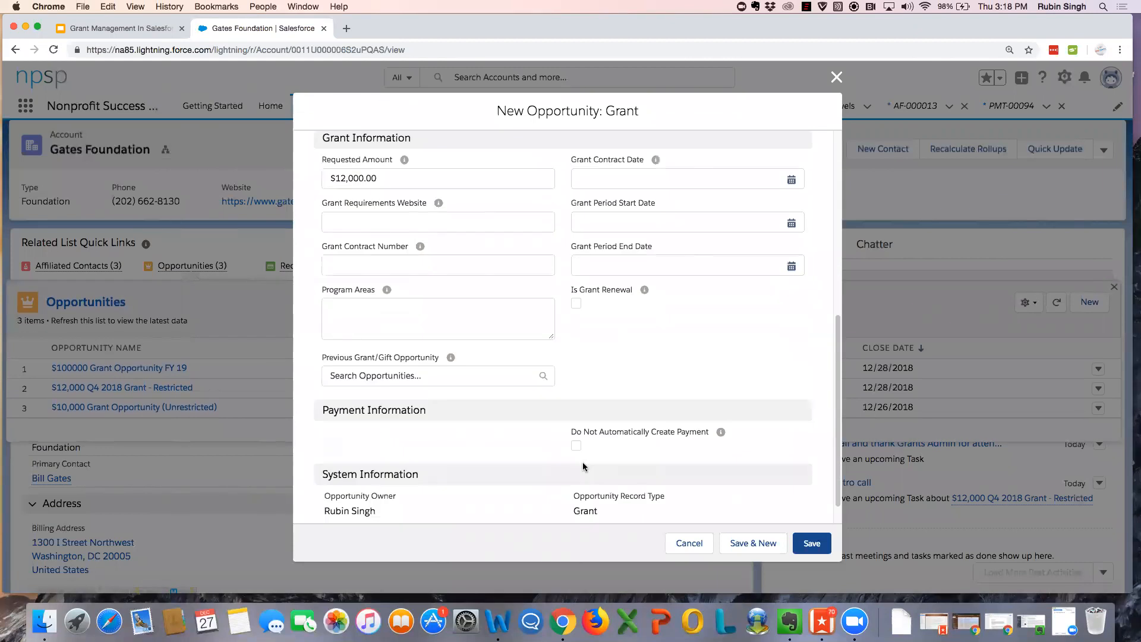
pyautogui.scroll(-1, 582, 461)
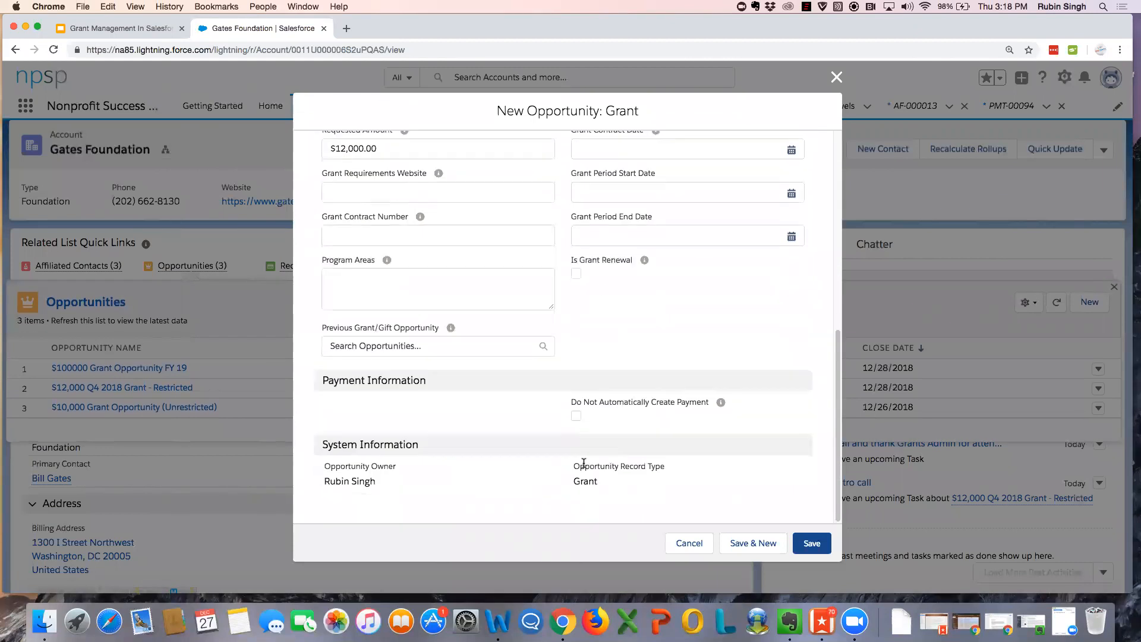
pyautogui.click(811, 543)
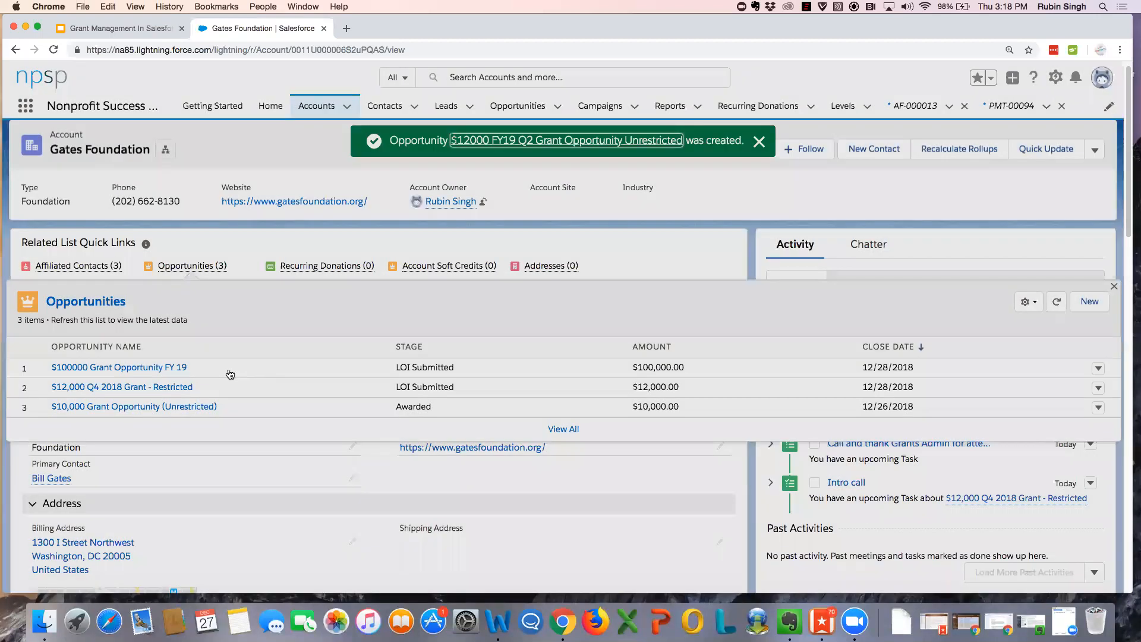
# Step: Open the newly created grant opportunity and display its open activities and activity history
pyautogui.click(228, 368)
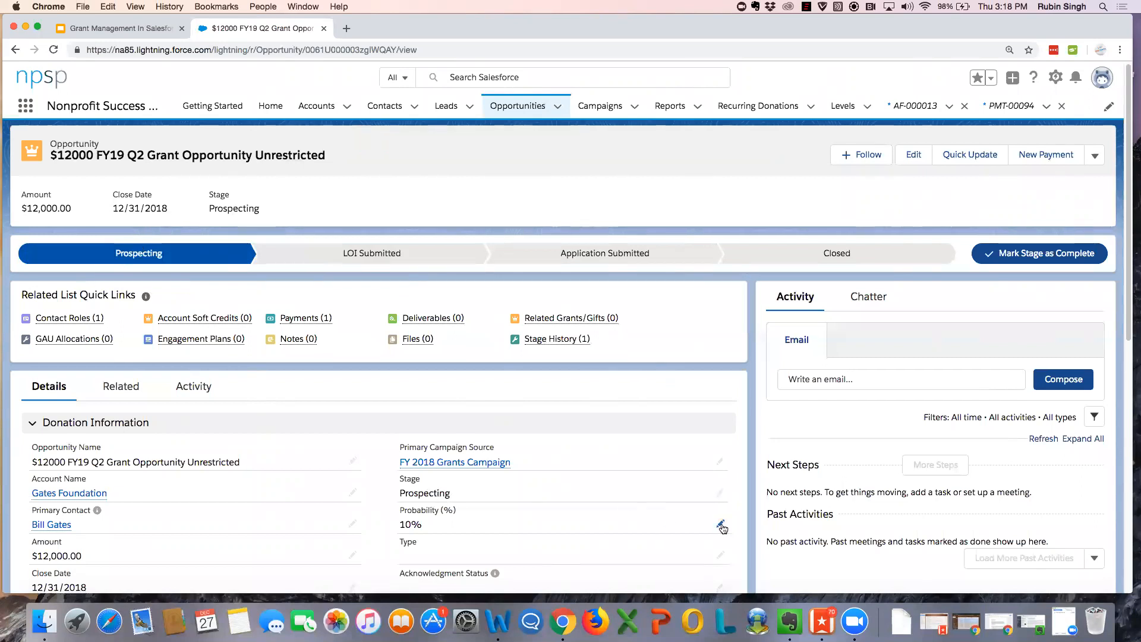
pyautogui.scroll(-1, 719, 521)
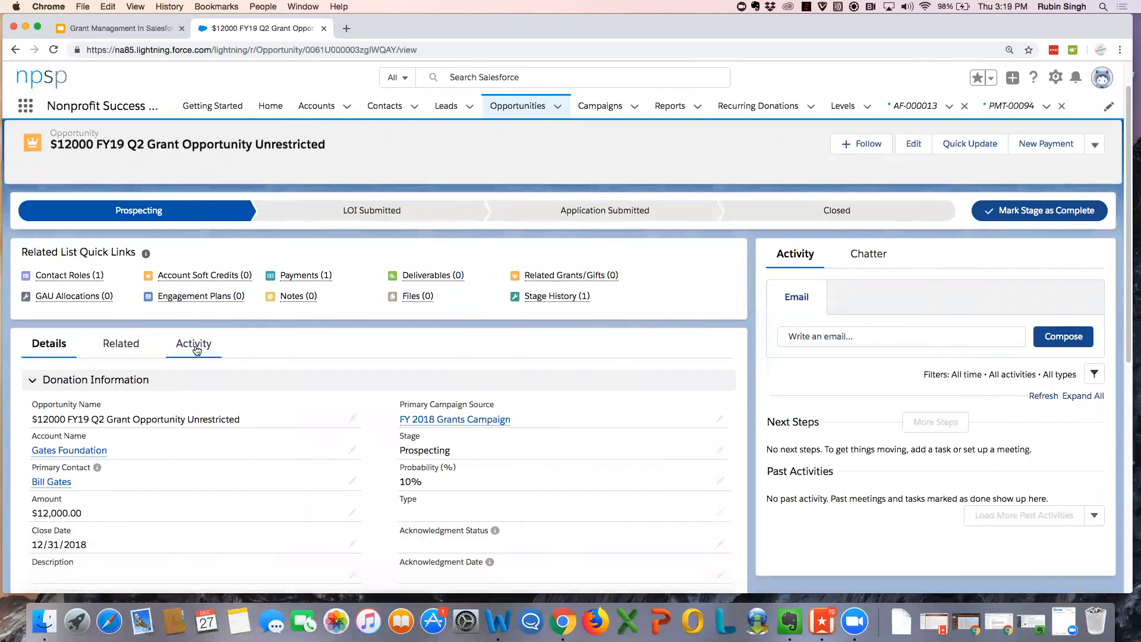
pyautogui.click(195, 352)
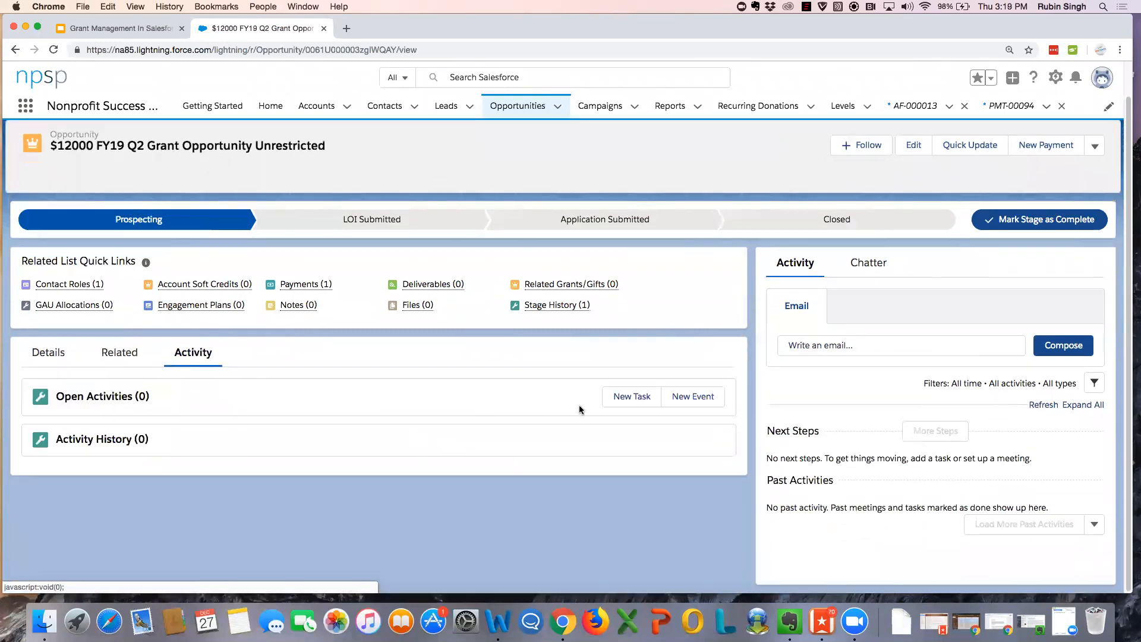
# Step: Create an "Intro Call" task on the opportunity for contact Bill Gates, due 12/28/2018, and save it
pyautogui.click(639, 401)
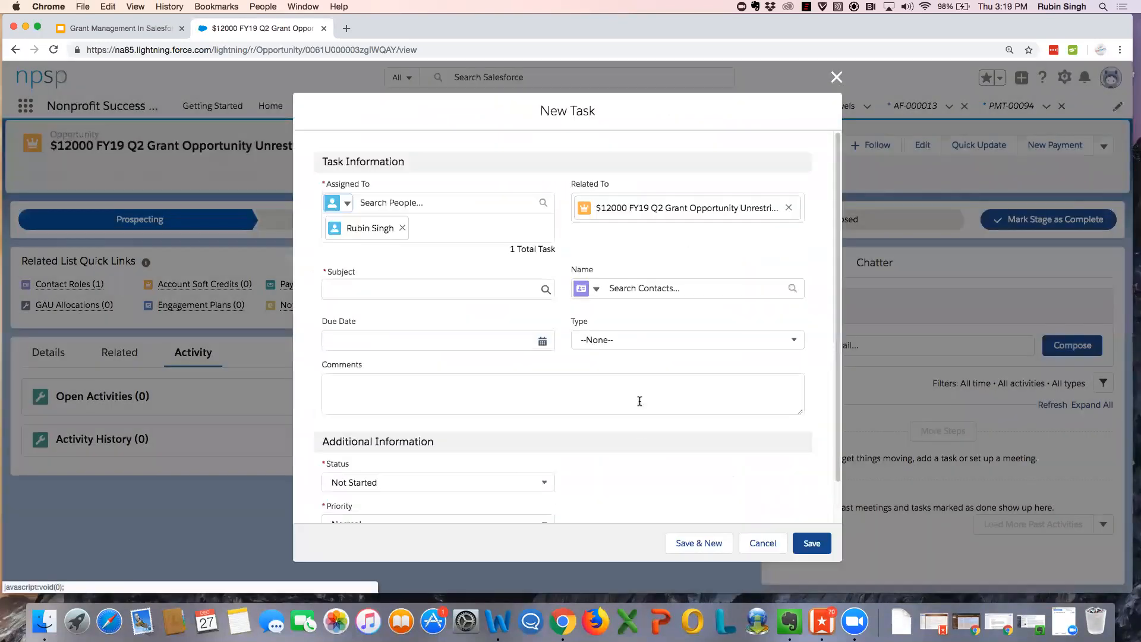
pyautogui.click(474, 297)
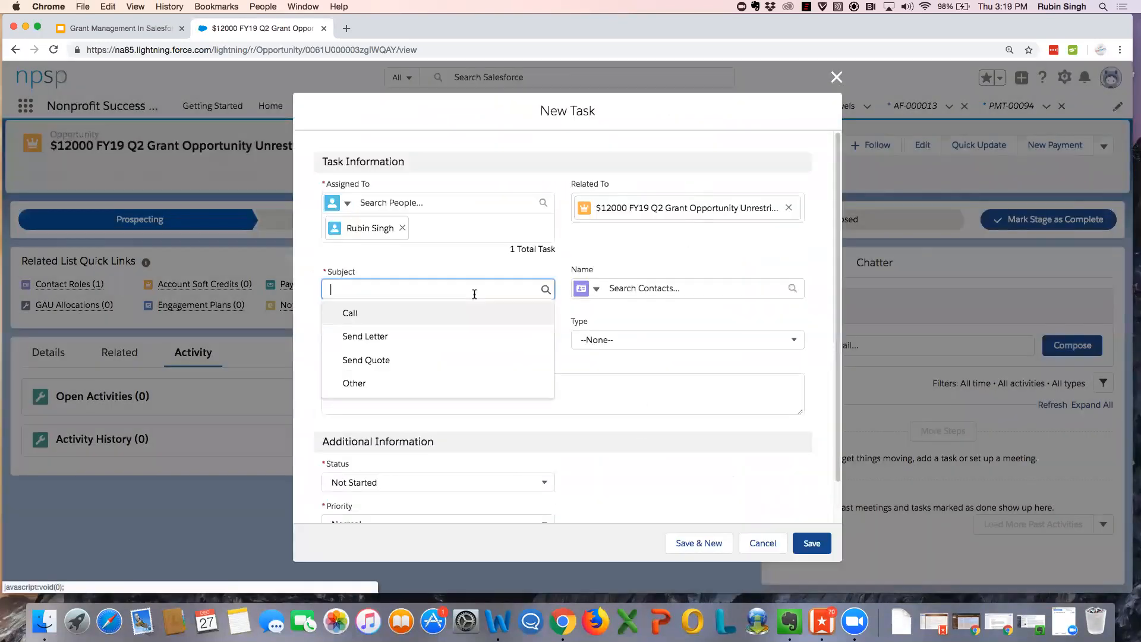
pyautogui.write('Intro Call')
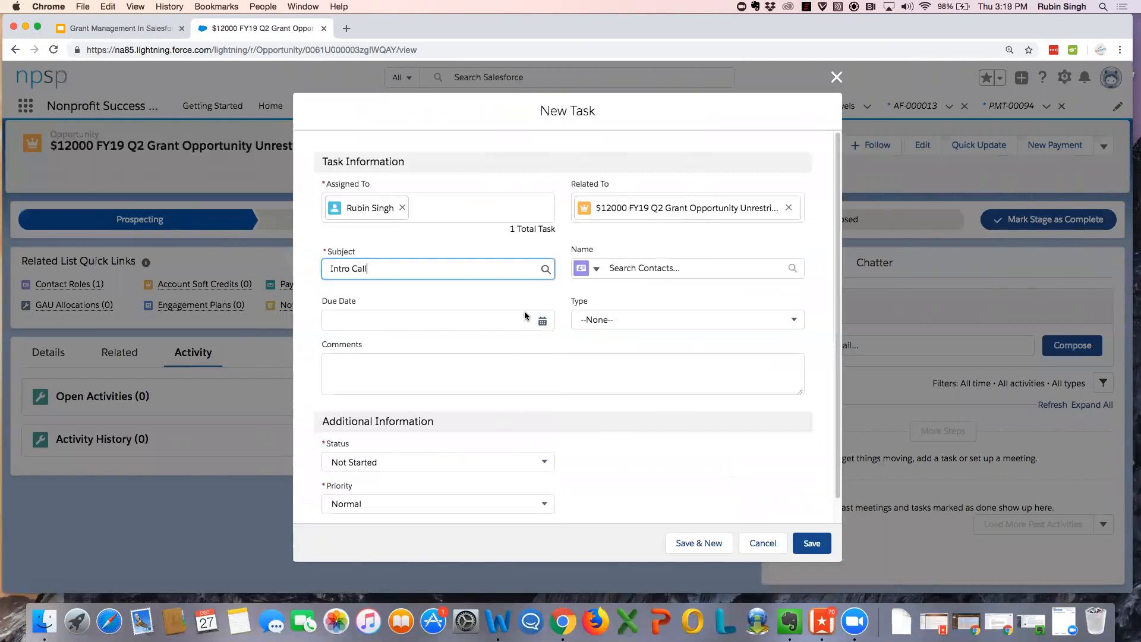
pyautogui.click(709, 268)
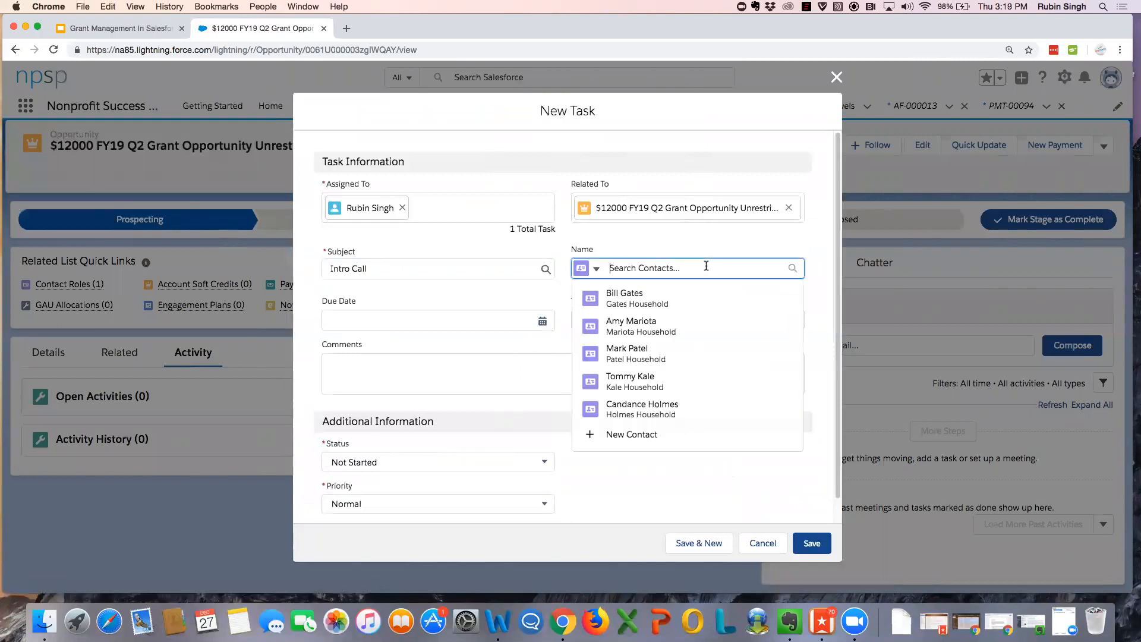
pyautogui.click(676, 295)
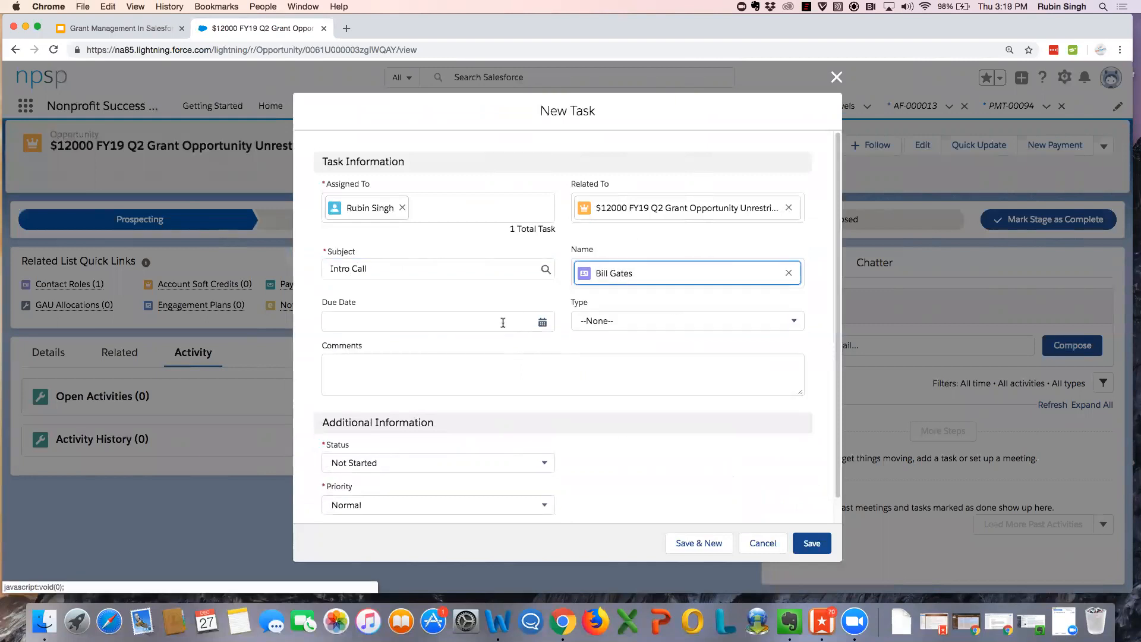
pyautogui.click(474, 321)
pyautogui.click(465, 461)
pyautogui.click(806, 544)
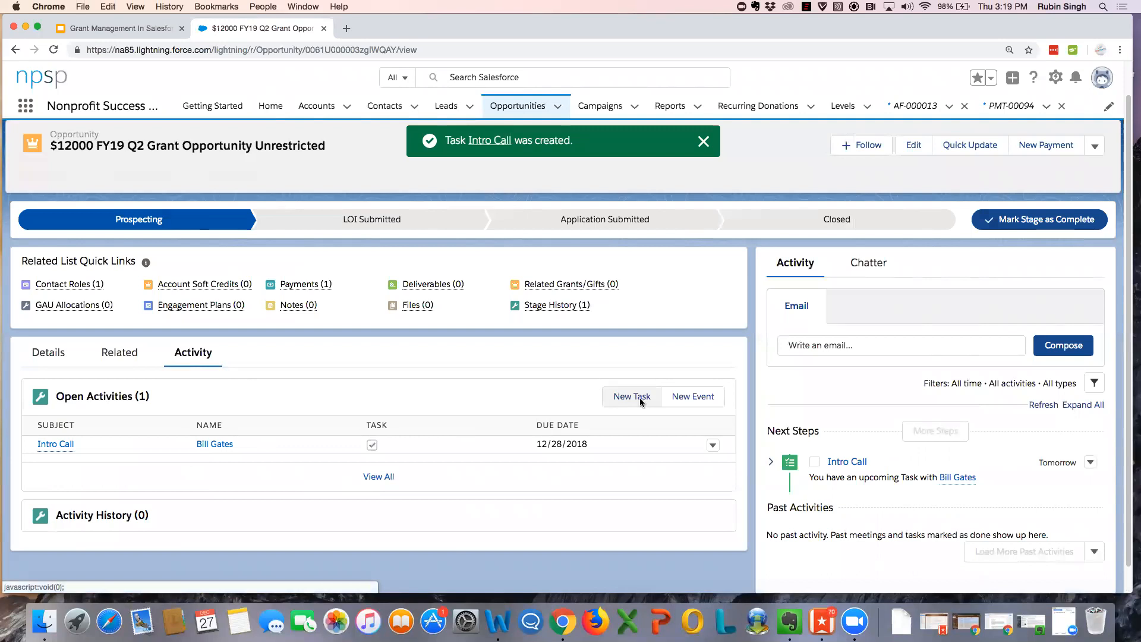
# Step: Start another task on the opportunity with the subject "Send follow-up letter"
pyautogui.click(639, 401)
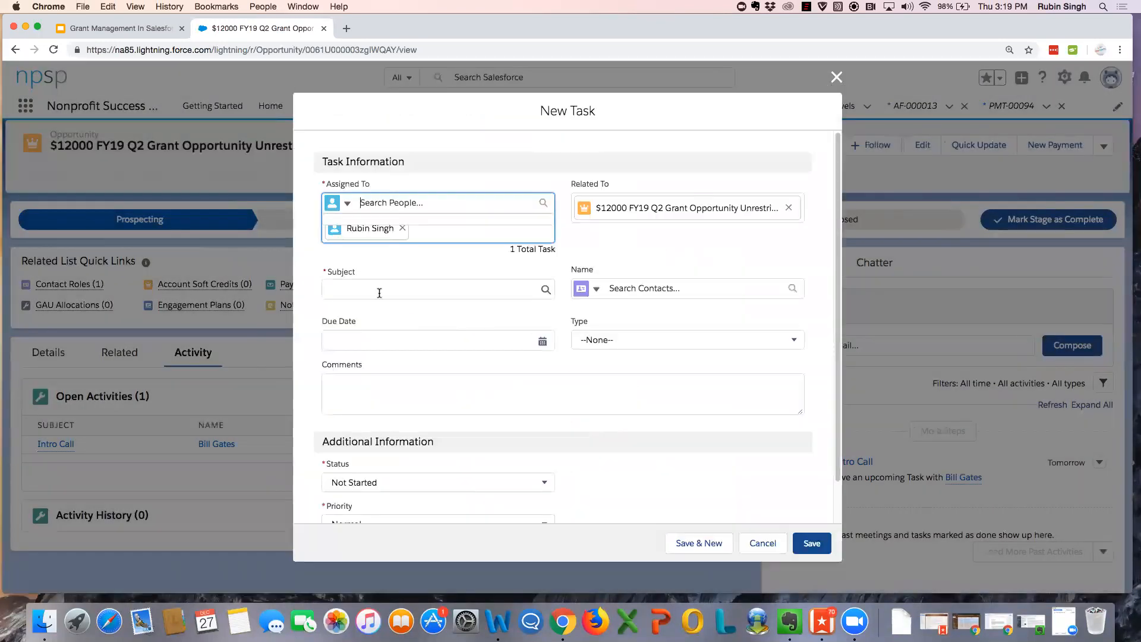
pyautogui.click(375, 288)
pyautogui.write('Send fol')
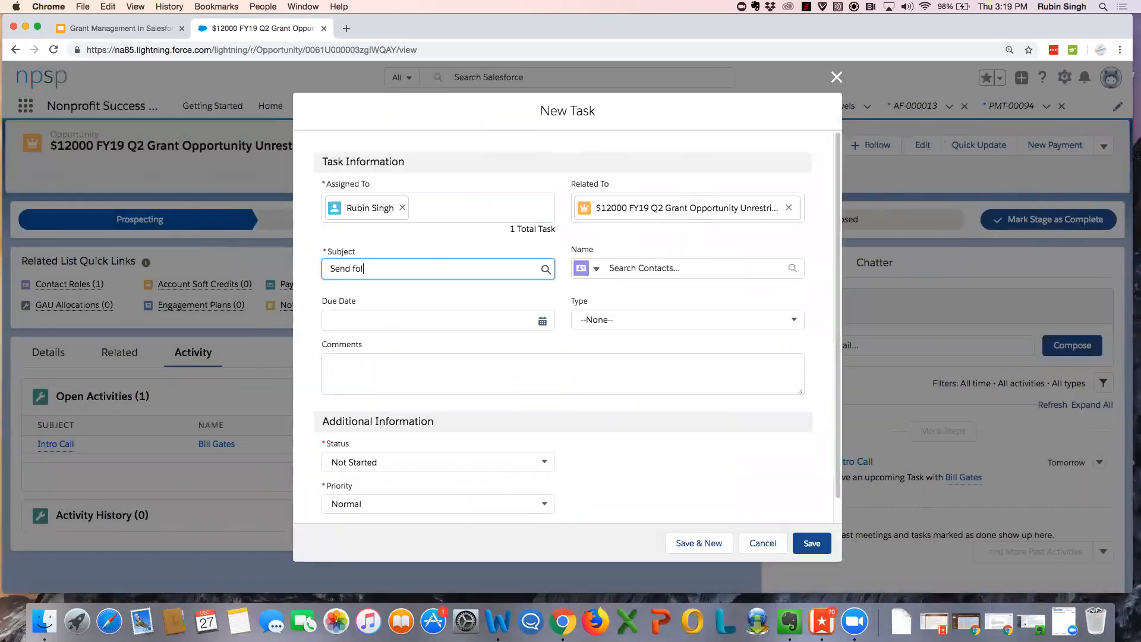
pyautogui.write('low-up')
pyautogui.write('r')
pyautogui.doubleClick(402, 269)
pyautogui.write('letter')
# Step: Set the follow-up letter task's due date to 12/31/2018 and its contact to Bill Gates, and save it
pyautogui.click(487, 323)
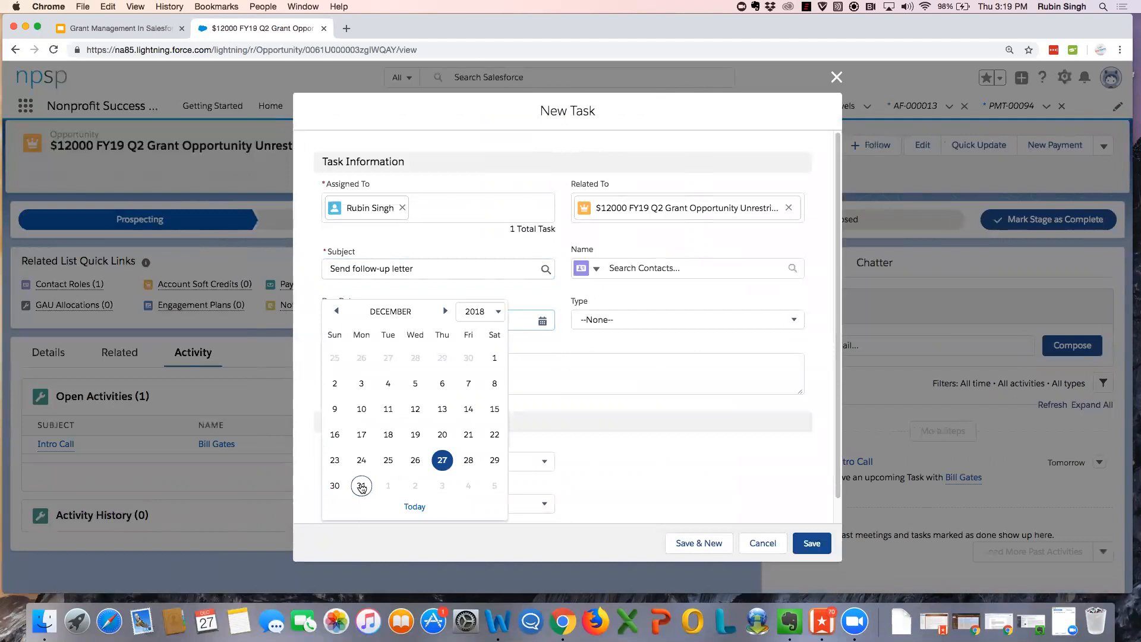
pyautogui.click(360, 483)
pyautogui.click(700, 268)
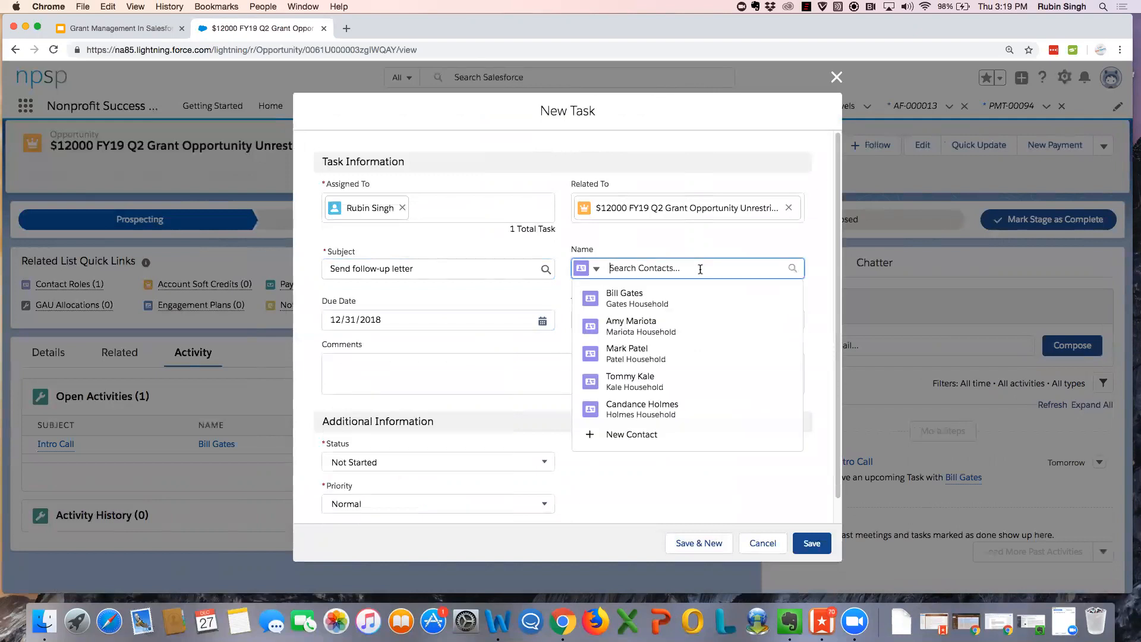
pyautogui.click(671, 301)
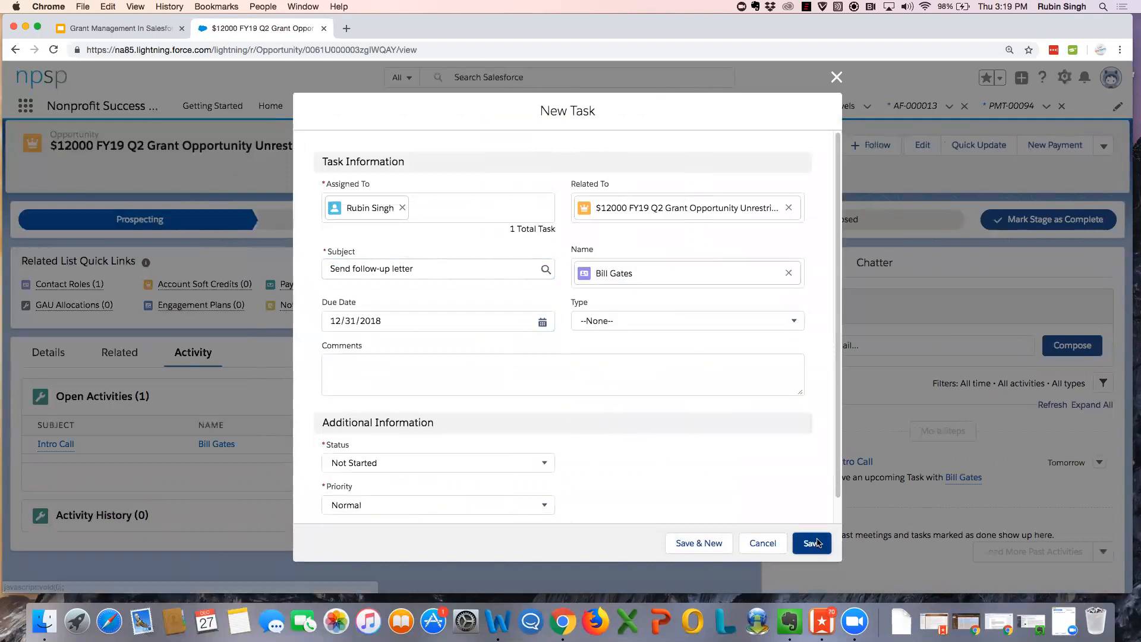
pyautogui.click(817, 543)
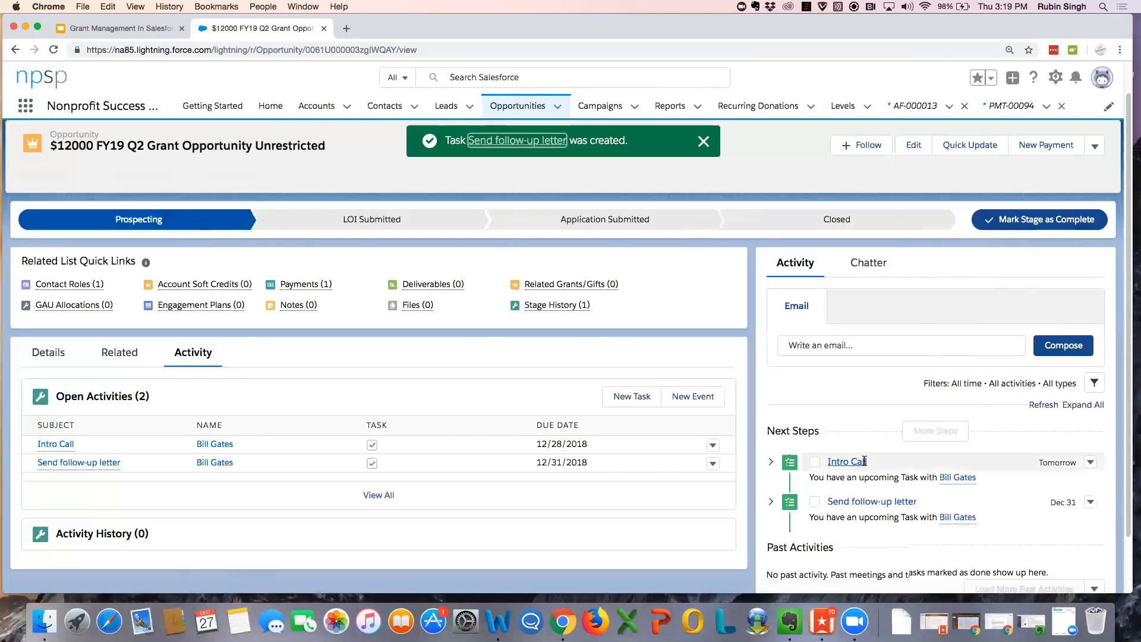
# Step: Create an engagement plan on the grant opportunity from the "New Grant Opportunity [Prospecting]" template and save it
pyautogui.scroll(-2, 862, 461)
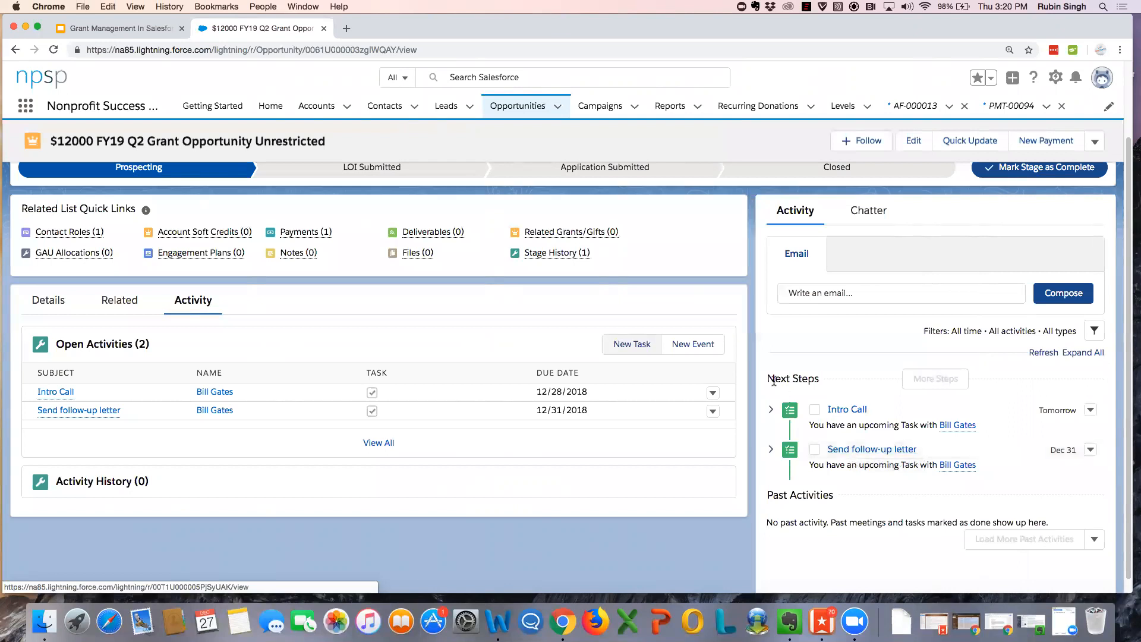
pyautogui.scroll(1, 755, 377)
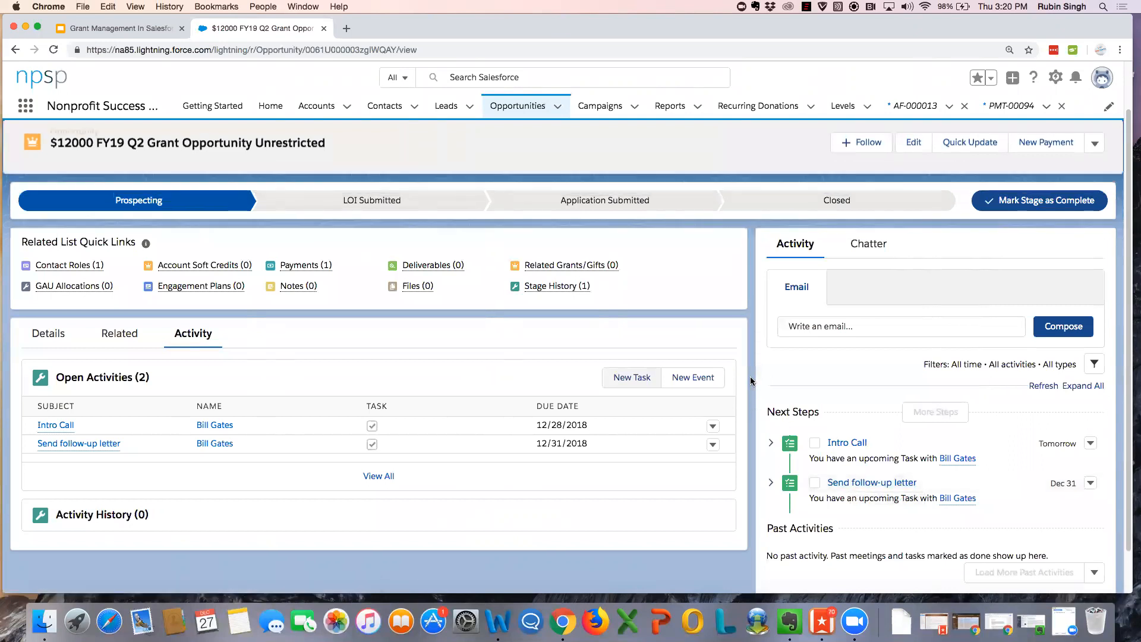
pyautogui.moveTo(193, 286)
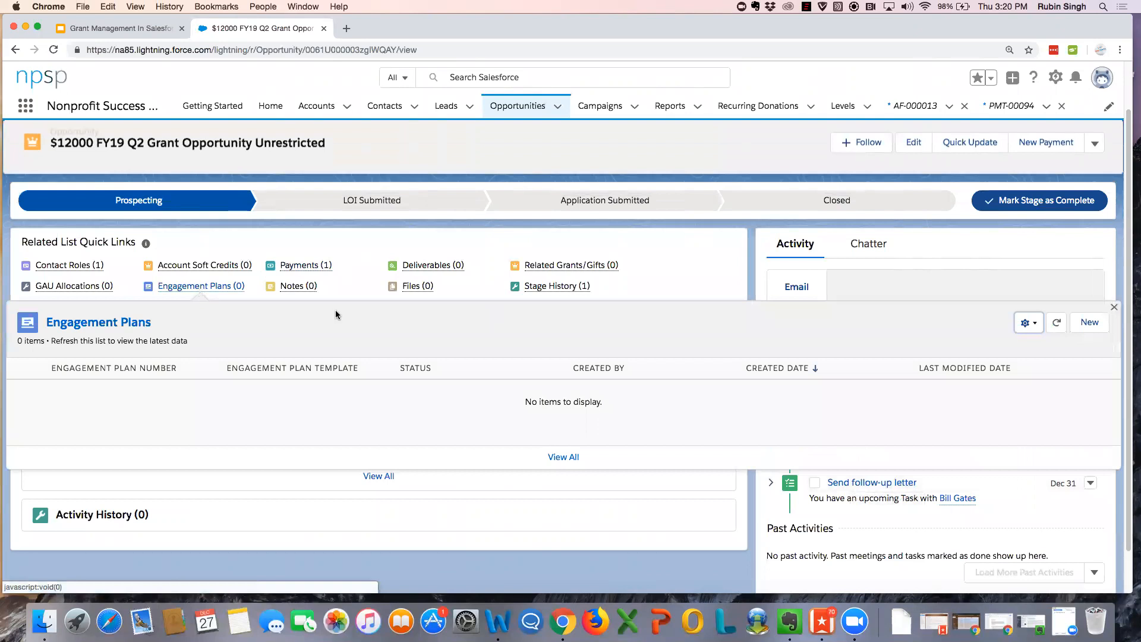
pyautogui.click(1088, 323)
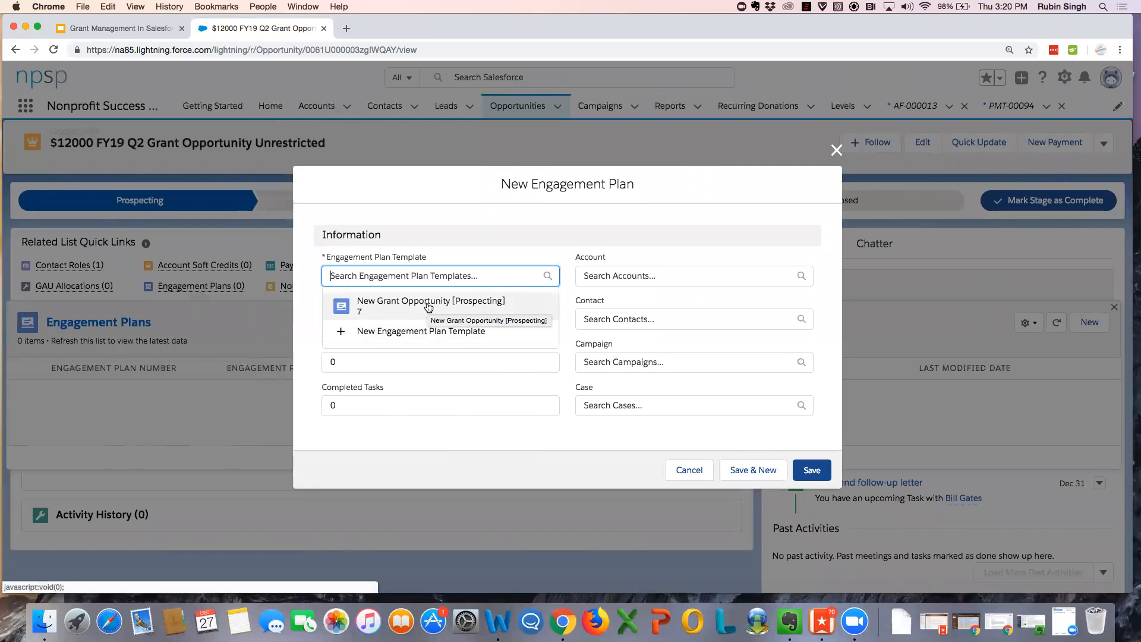
pyautogui.click(428, 308)
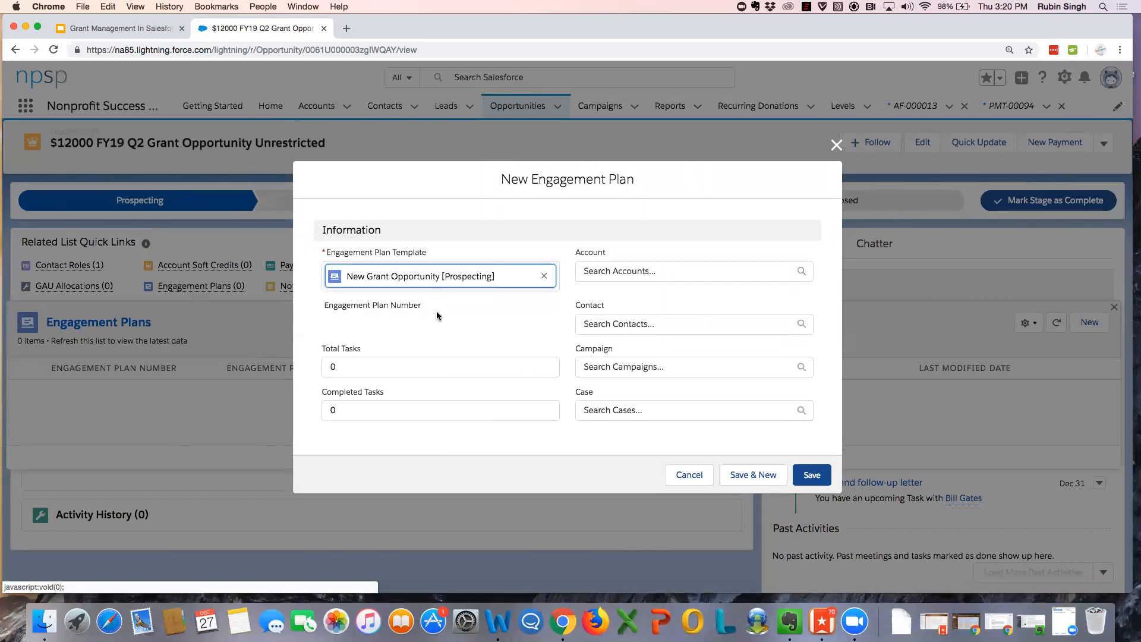
pyautogui.click(812, 475)
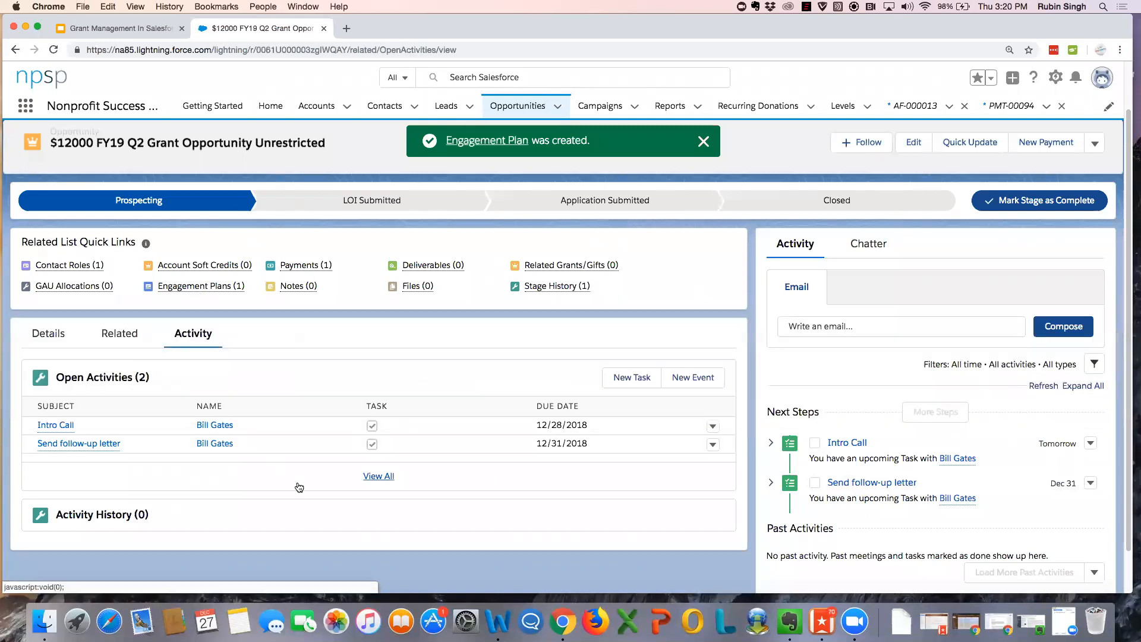
# Step: Review the full list of open activities generated by the engagement plan, then check them again on the opportunity's activity section
pyautogui.click(379, 475)
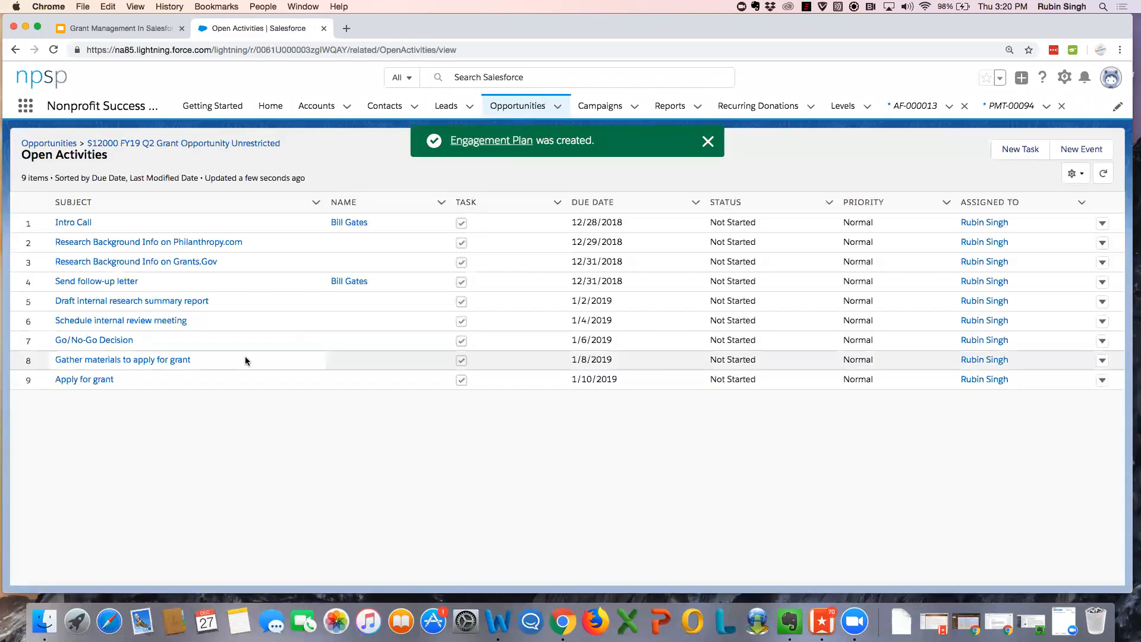
pyautogui.click(145, 144)
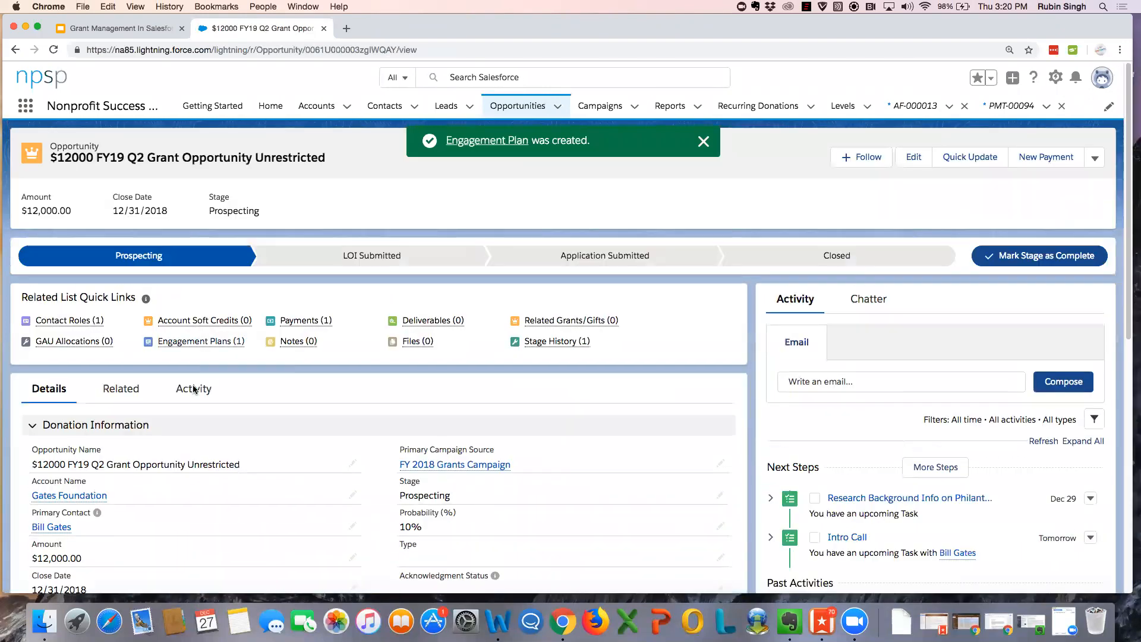
pyautogui.click(192, 389)
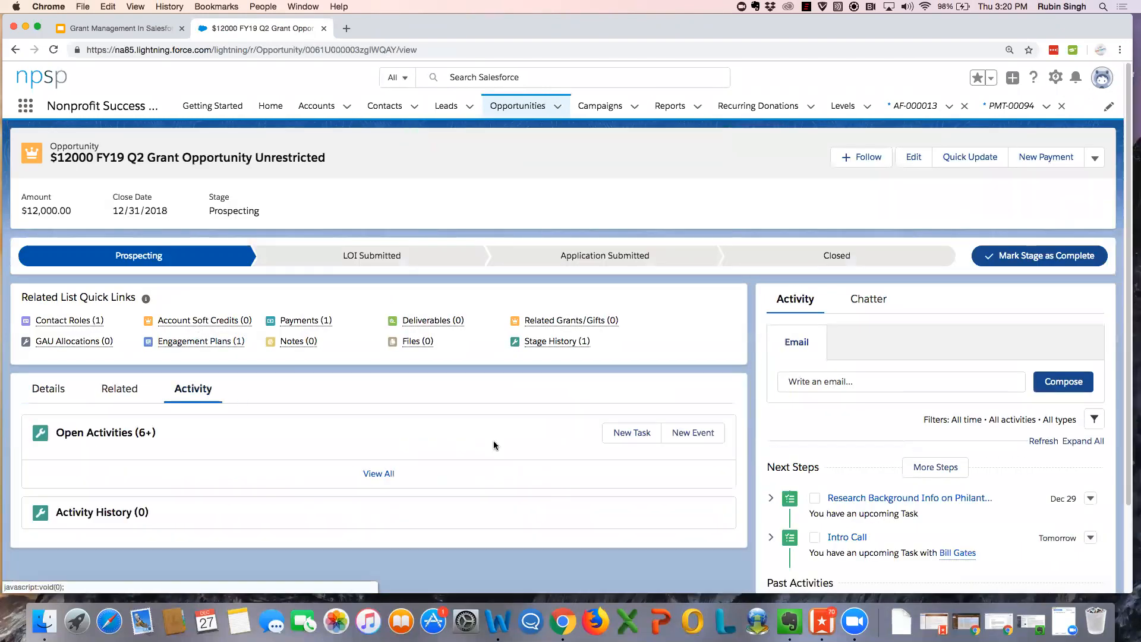
pyautogui.scroll(-2, 493, 444)
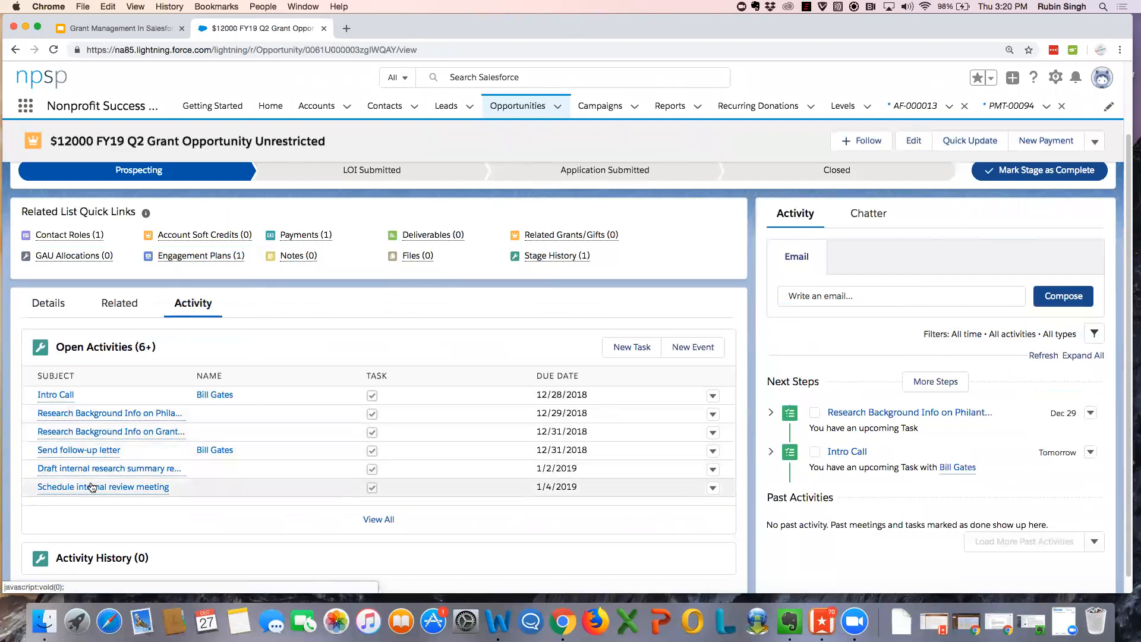
pyautogui.moveTo(90, 488)
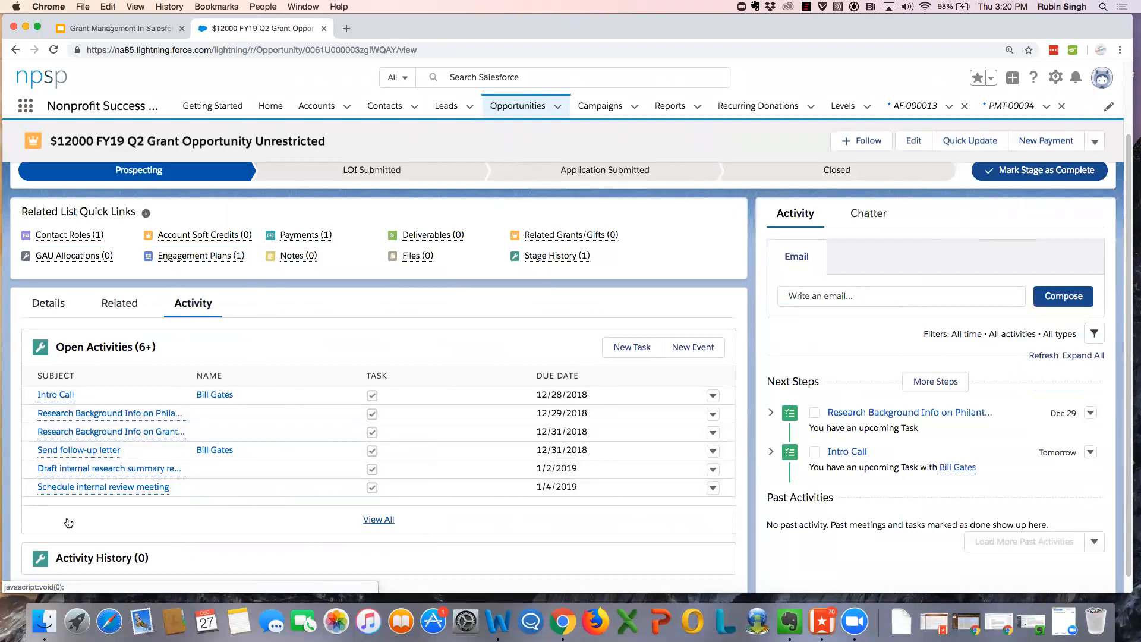
pyautogui.moveTo(57, 419)
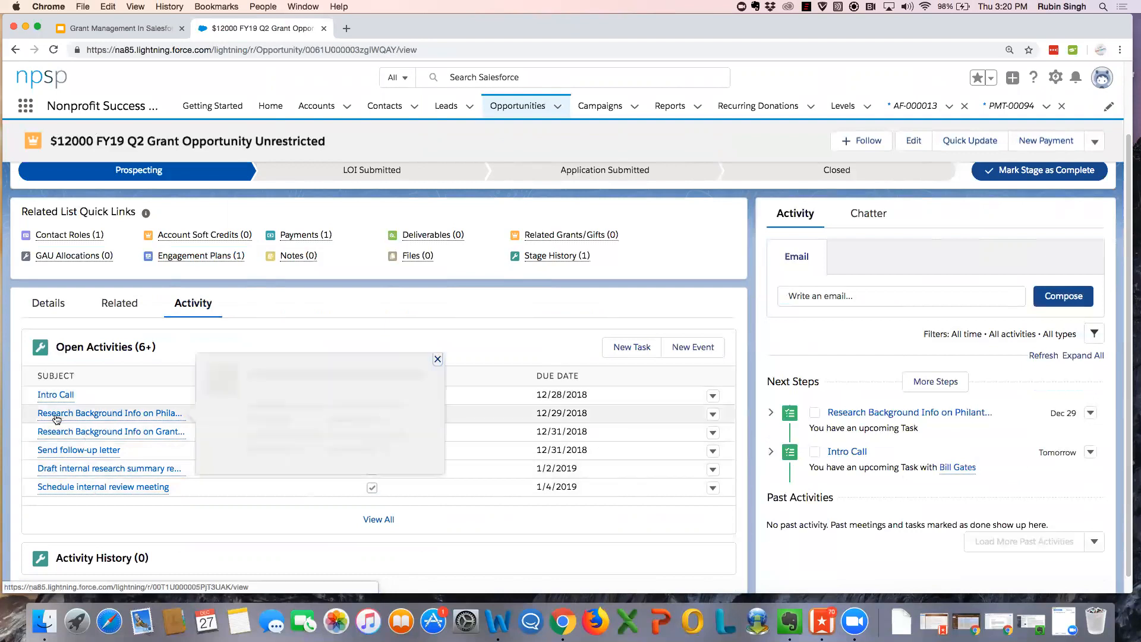
pyautogui.moveTo(91, 454)
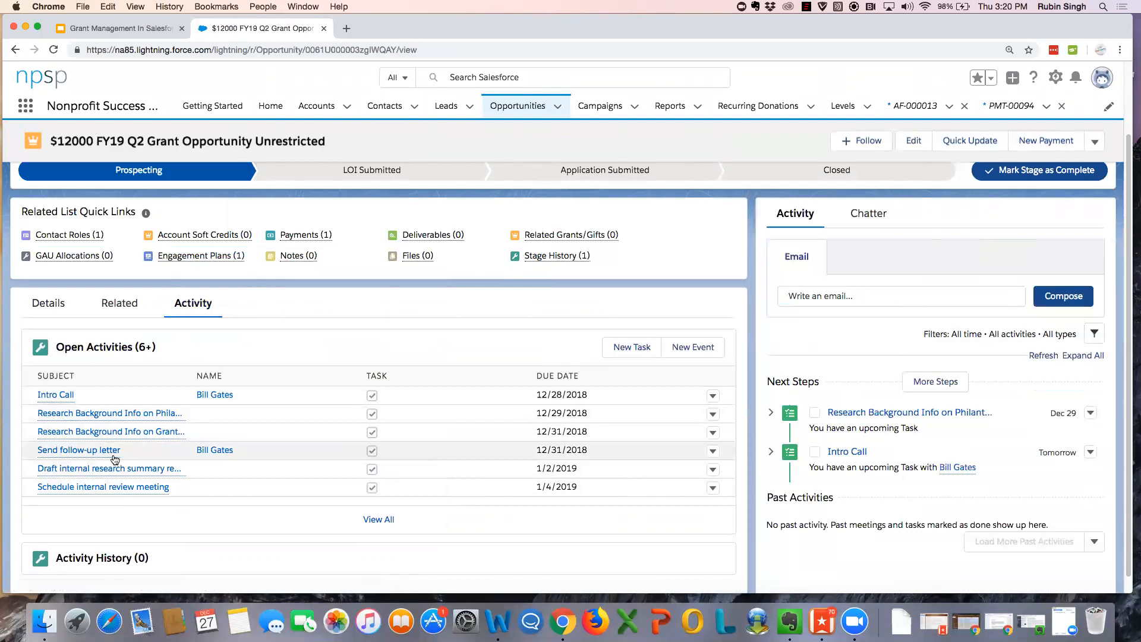
pyautogui.moveTo(101, 422)
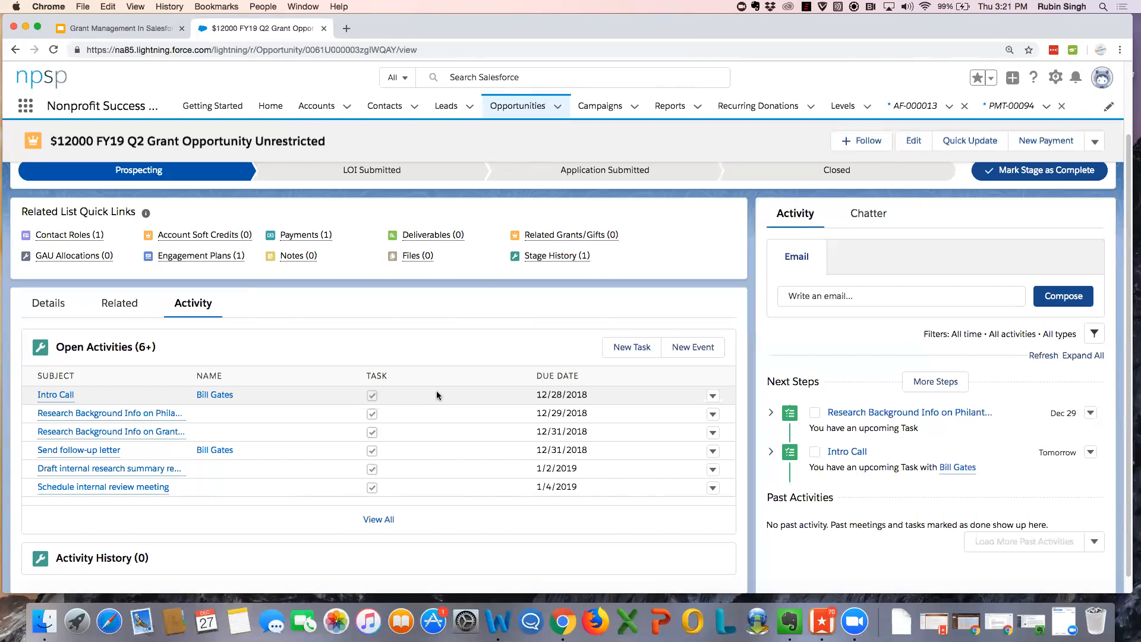
# Step: Change the opportunity's stage to LOI Submitted and check the stage and probability in its details
pyautogui.scroll(1, 373, 199)
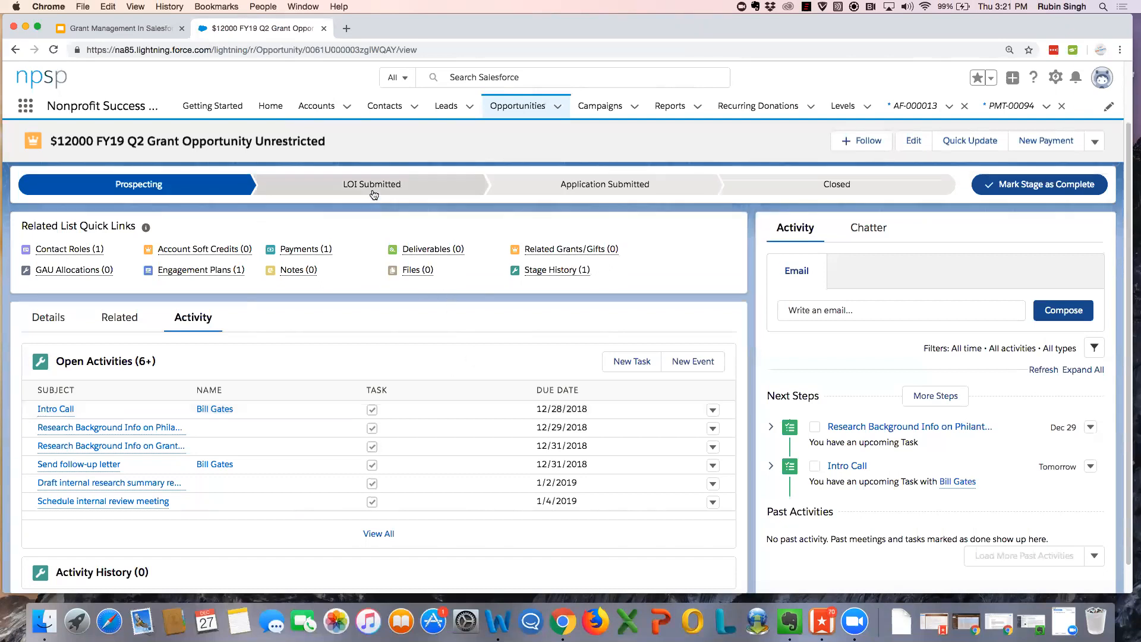
pyautogui.click(373, 191)
pyautogui.click(1044, 193)
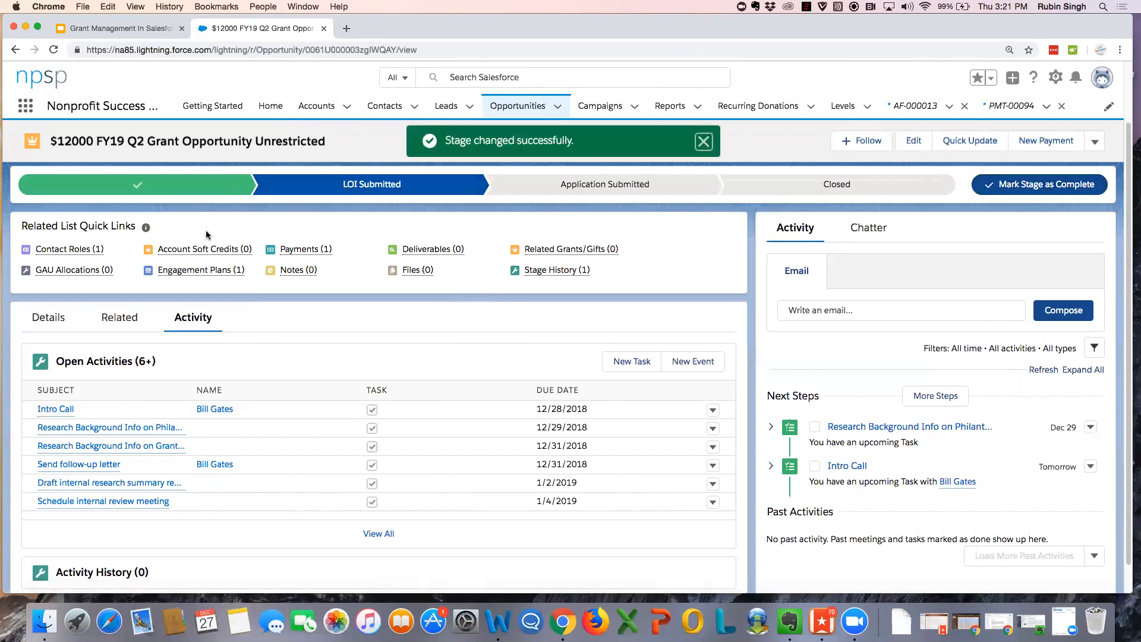
pyautogui.scroll(2, 196, 237)
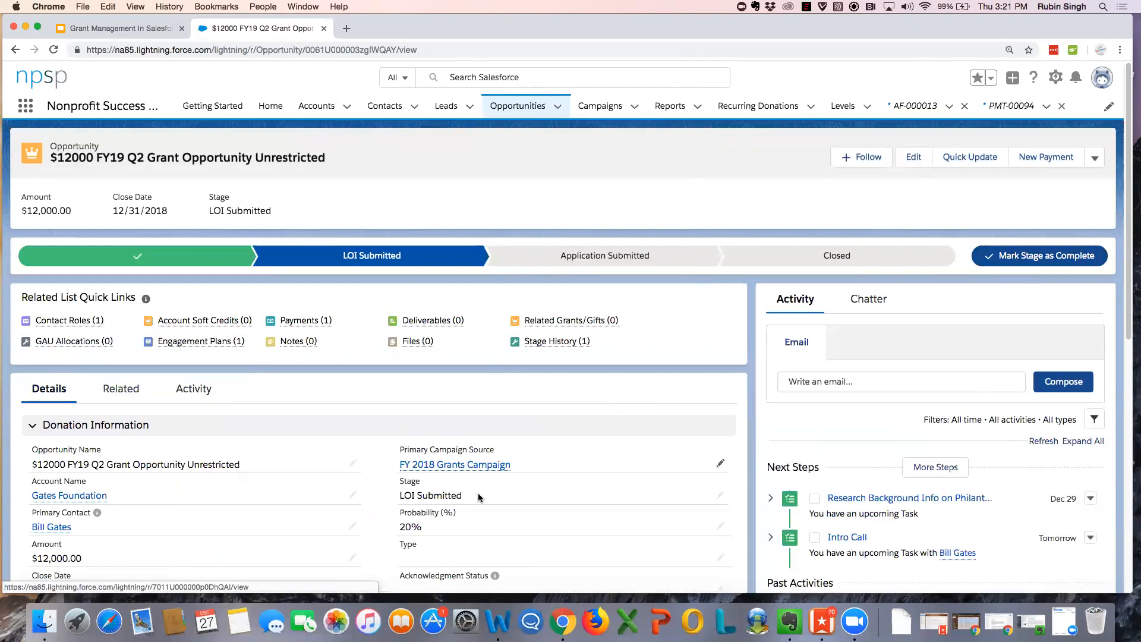
pyautogui.scroll(-1, 441, 496)
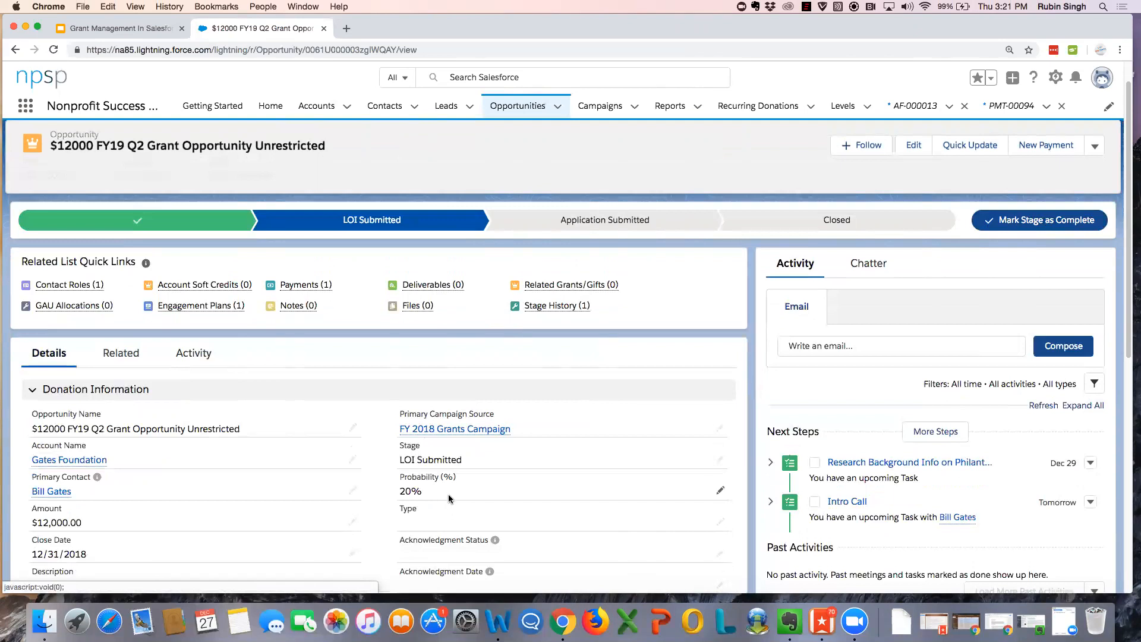
# Step: Attach the existing "Sample LOI Letter" file to the opportunity and return to its record
pyautogui.click(414, 307)
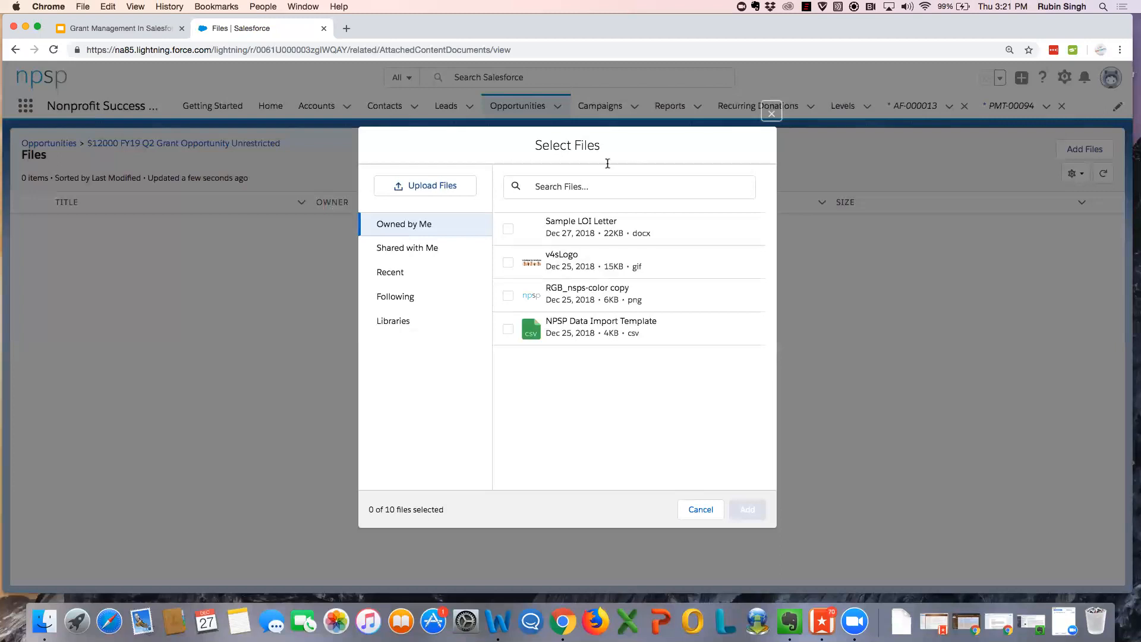
pyautogui.click(628, 221)
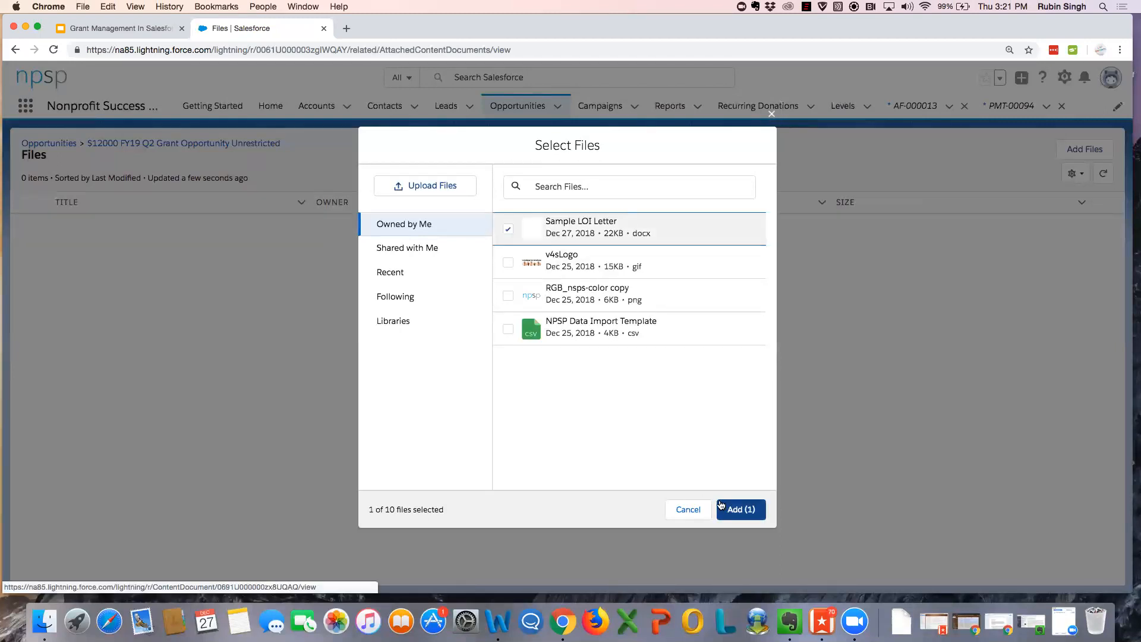
pyautogui.click(741, 510)
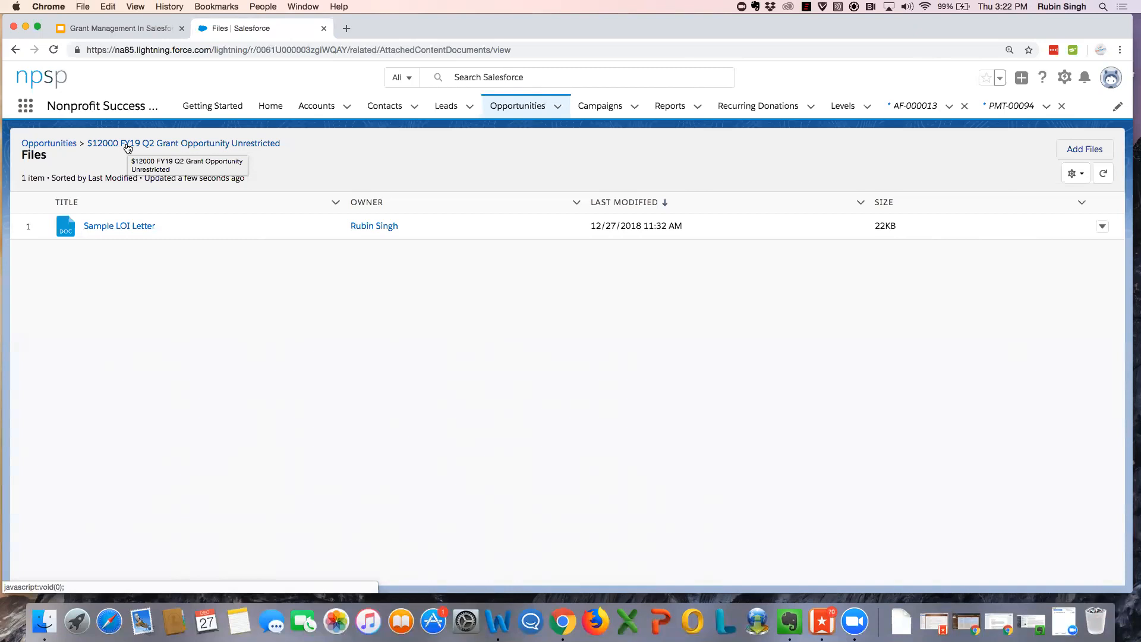
pyautogui.click(131, 145)
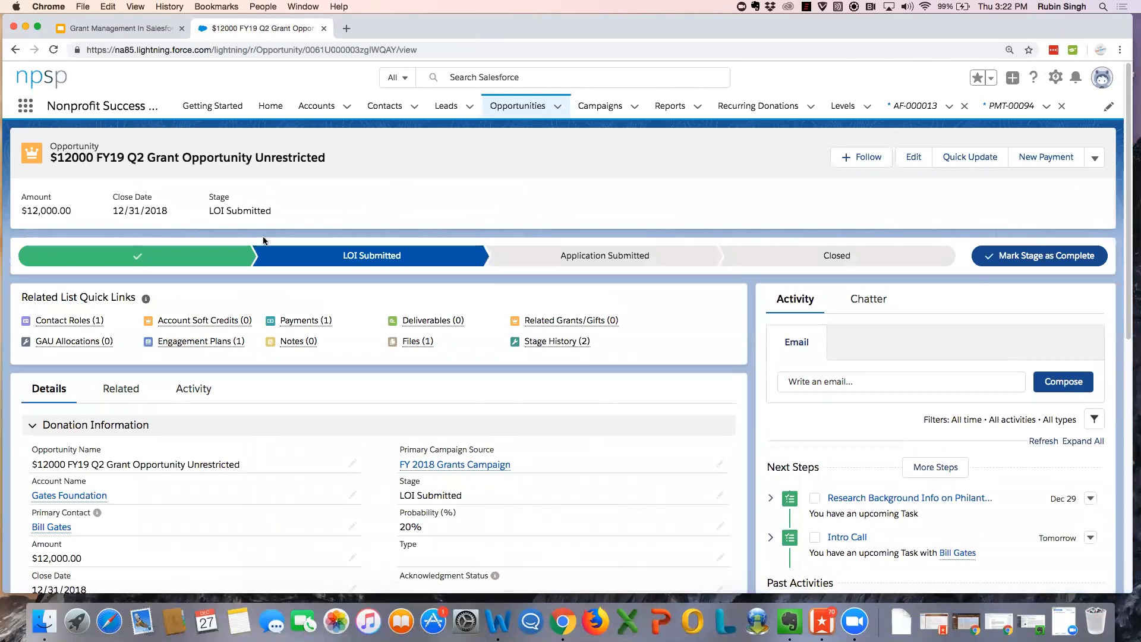
# Step: Preview the opportunity's related grants and gifts, and view its donation and grant details
pyautogui.scroll(-1, 331, 233)
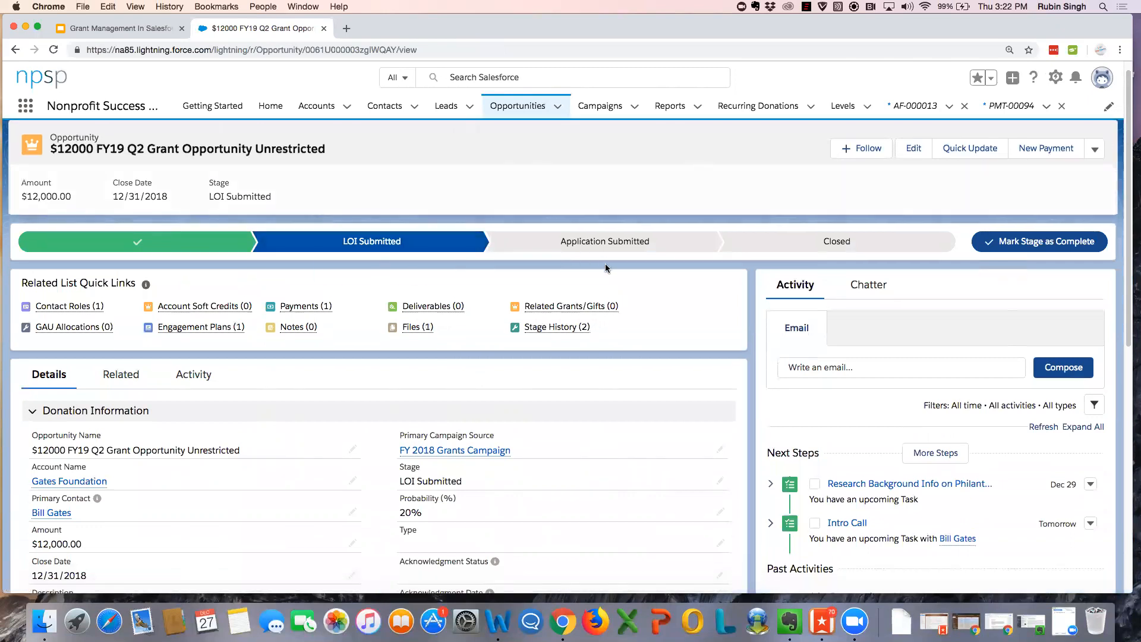
pyautogui.scroll(-3, 605, 268)
pyautogui.moveTo(600, 262)
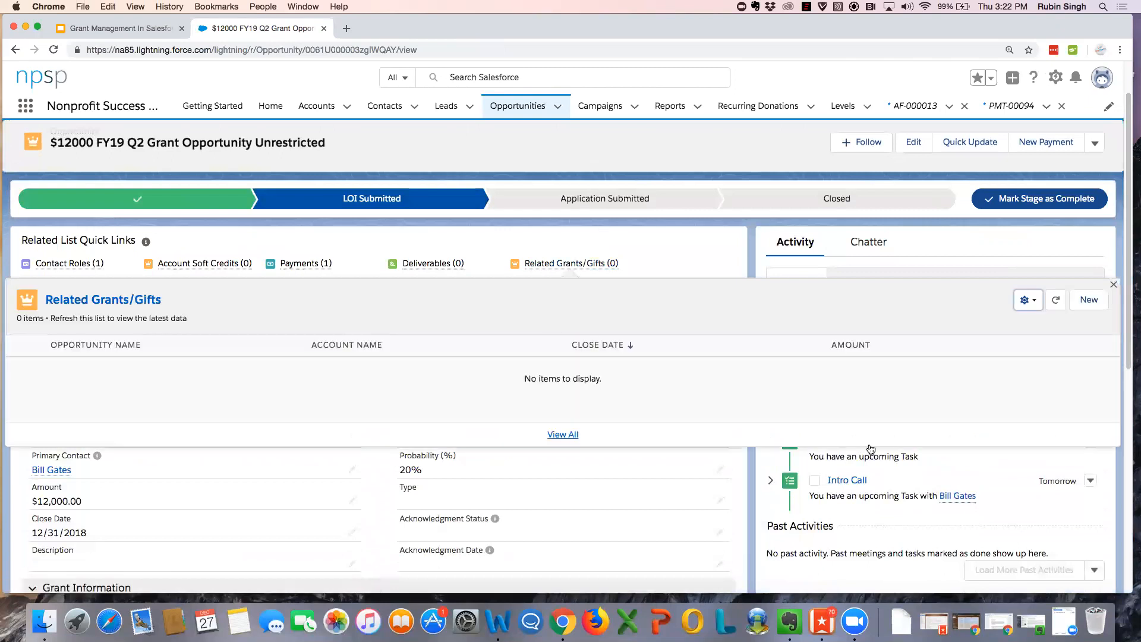
pyautogui.scroll(-1, 754, 502)
pyautogui.scroll(-2, 754, 503)
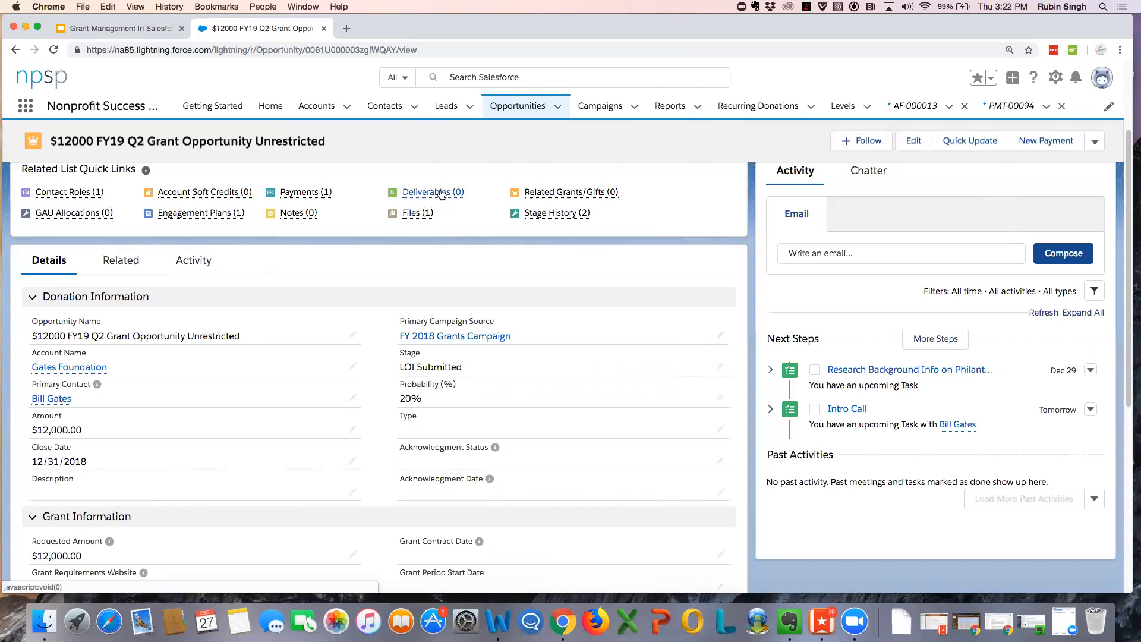
# Step: Create a deliverable named "LOI Letter" on the opportunity with type LOI and due date 1/1/2019, and save it
pyautogui.moveTo(442, 193)
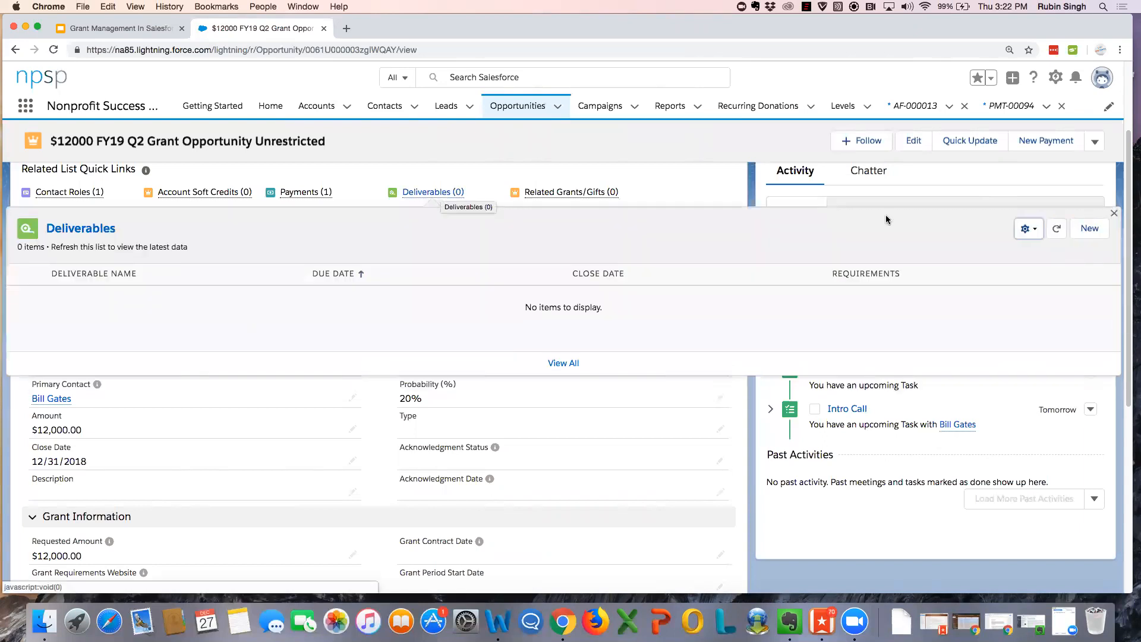
pyautogui.click(1087, 228)
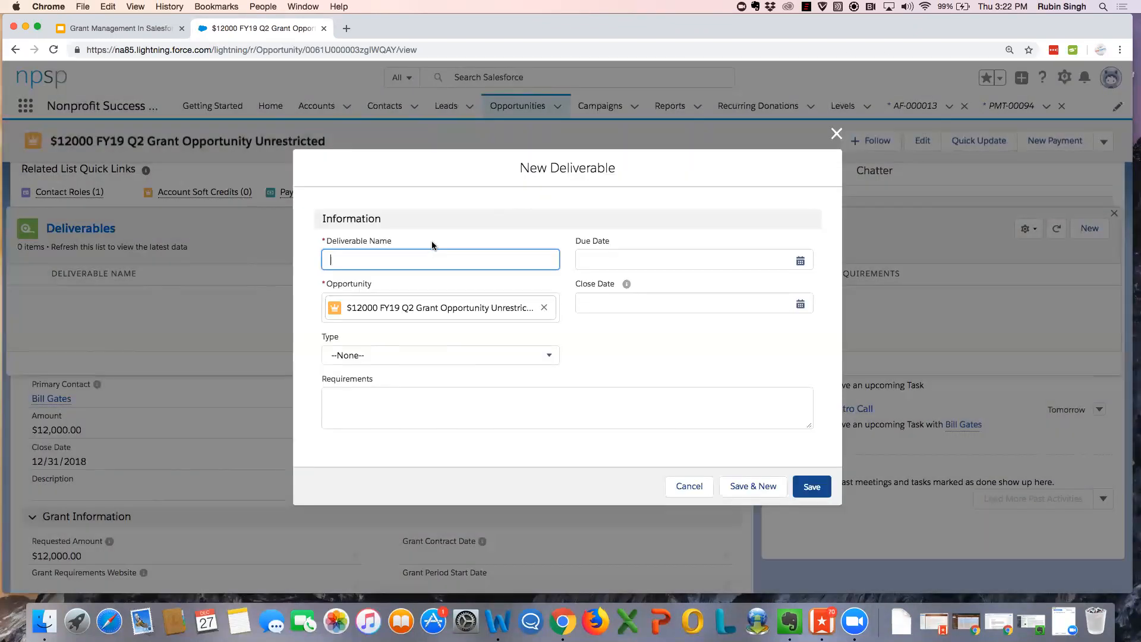
pyautogui.write('LOI Letter')
pyautogui.click(448, 356)
pyautogui.click(388, 389)
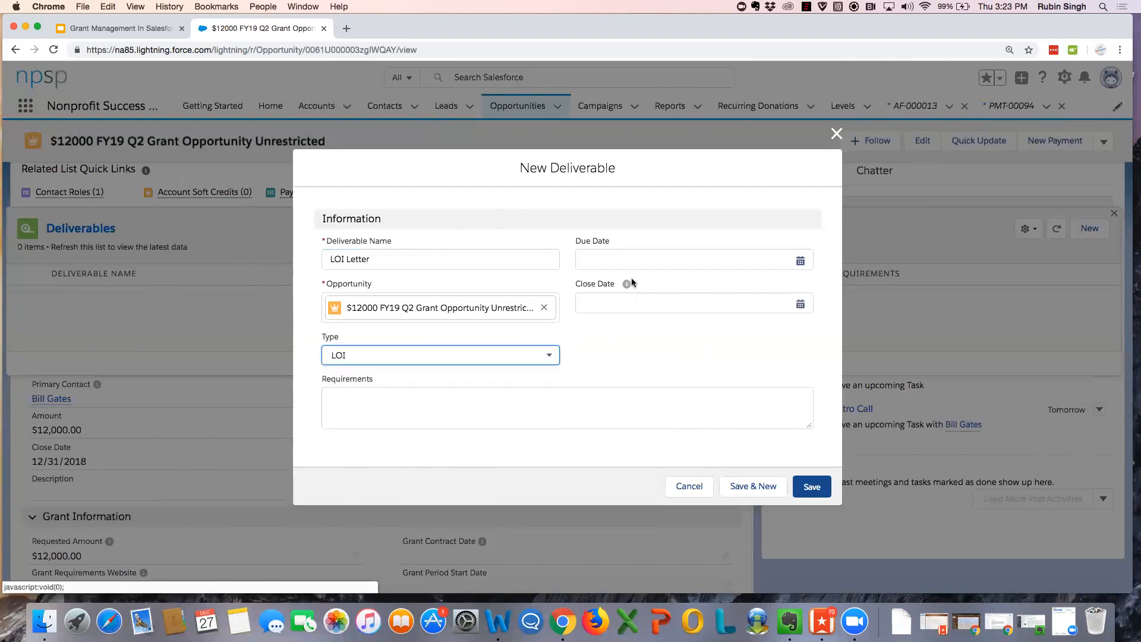
pyautogui.click(800, 262)
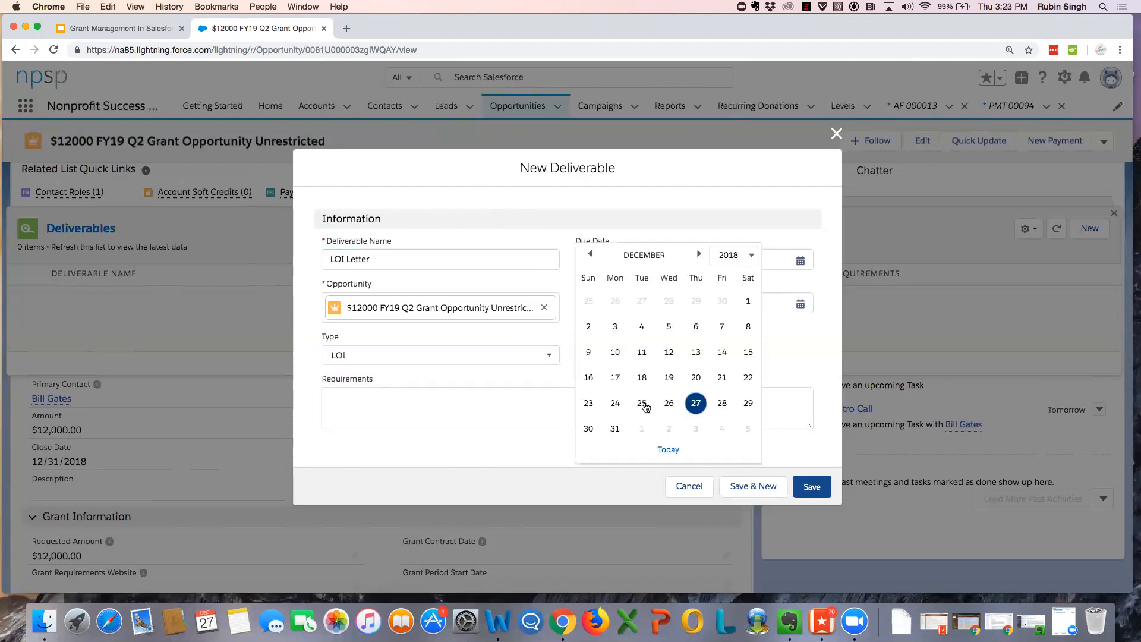
pyautogui.click(640, 428)
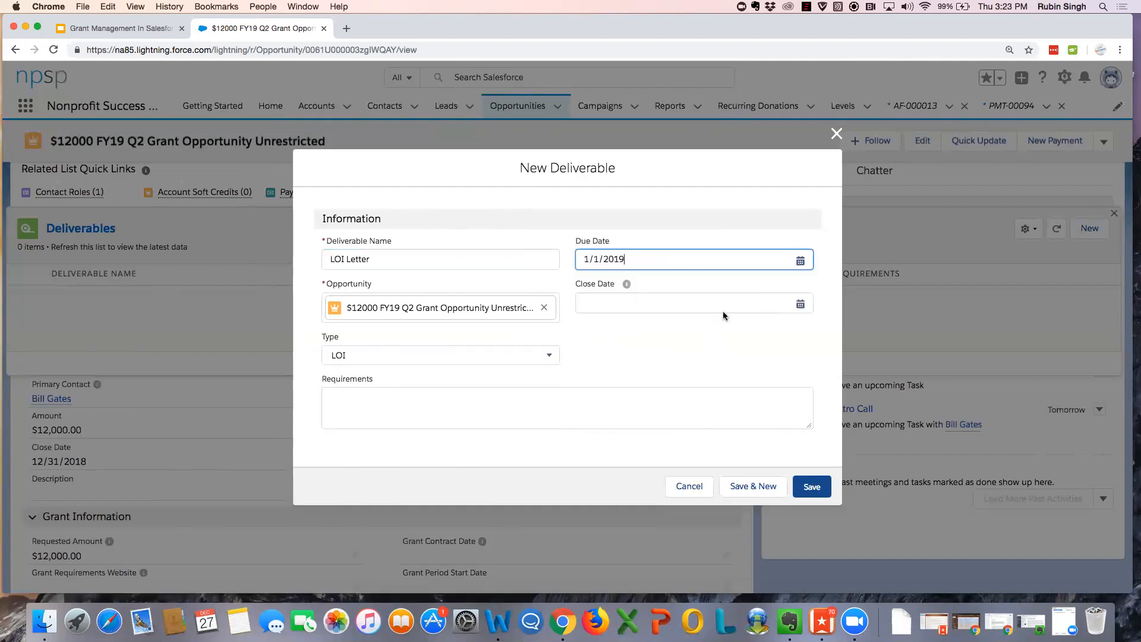
pyautogui.click(811, 485)
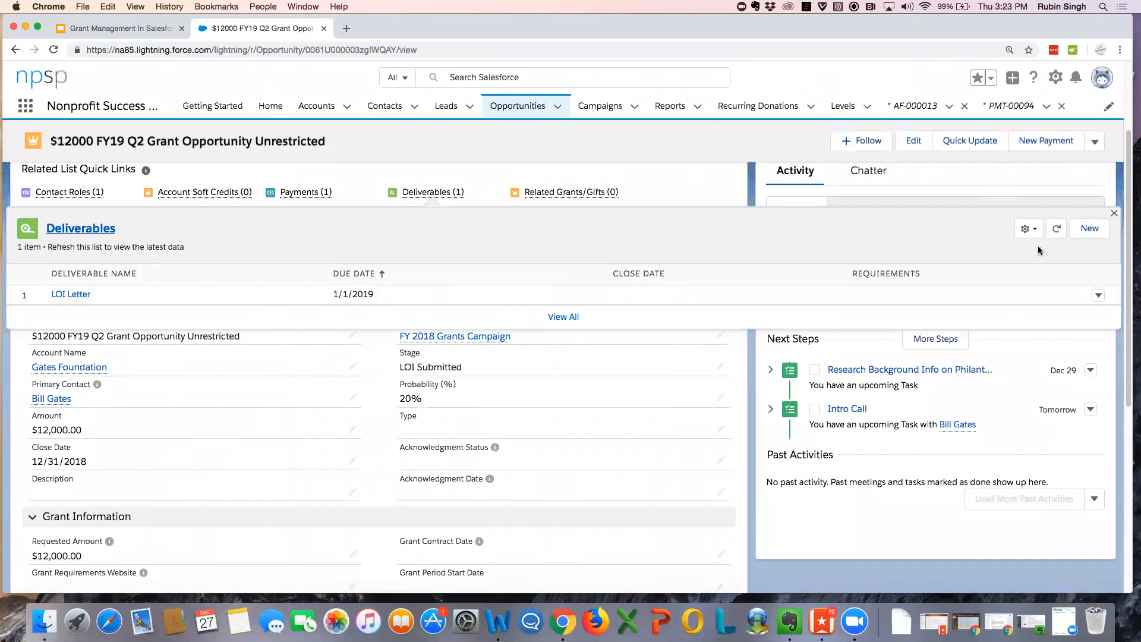
# Step: Start a new deliverable on the opportunity named "Quarterly Report Q1 2019" with type Interim Report
pyautogui.click(1099, 230)
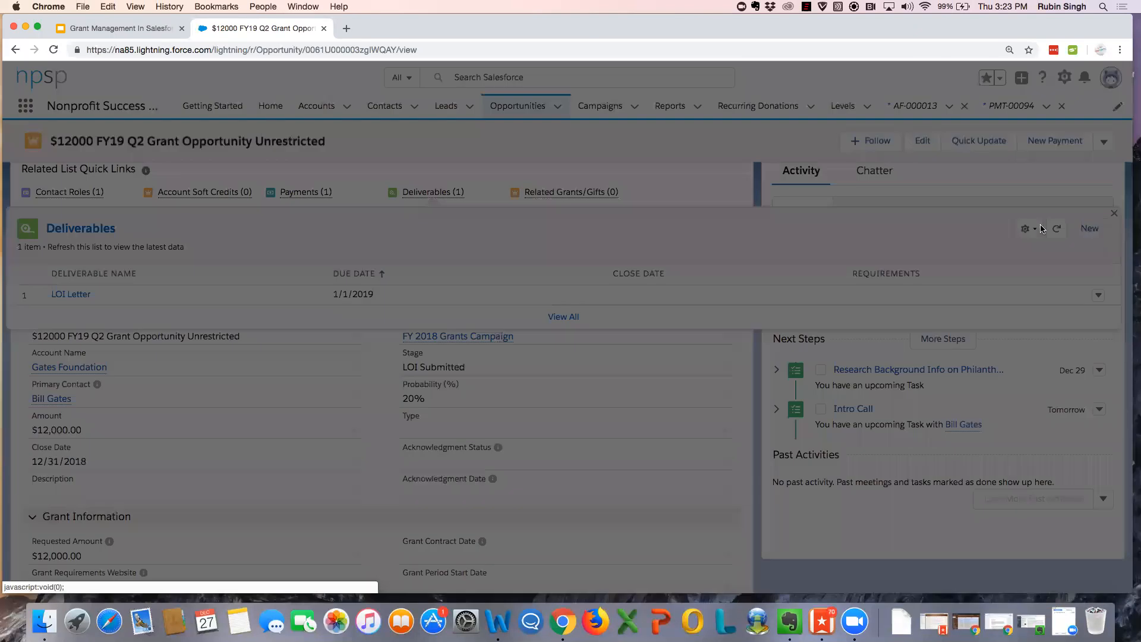
pyautogui.write('Quarterly ')
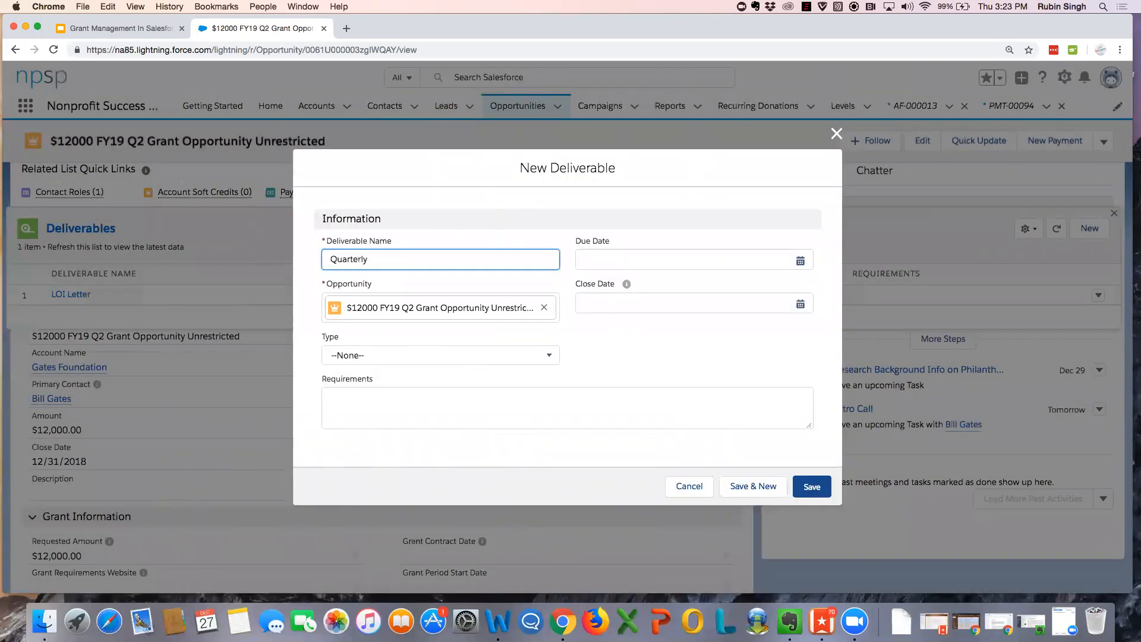
pyautogui.write('S')
pyautogui.write('Repor')
pyautogui.write('t Q')
pyautogui.write('1 2019')
pyautogui.click(548, 356)
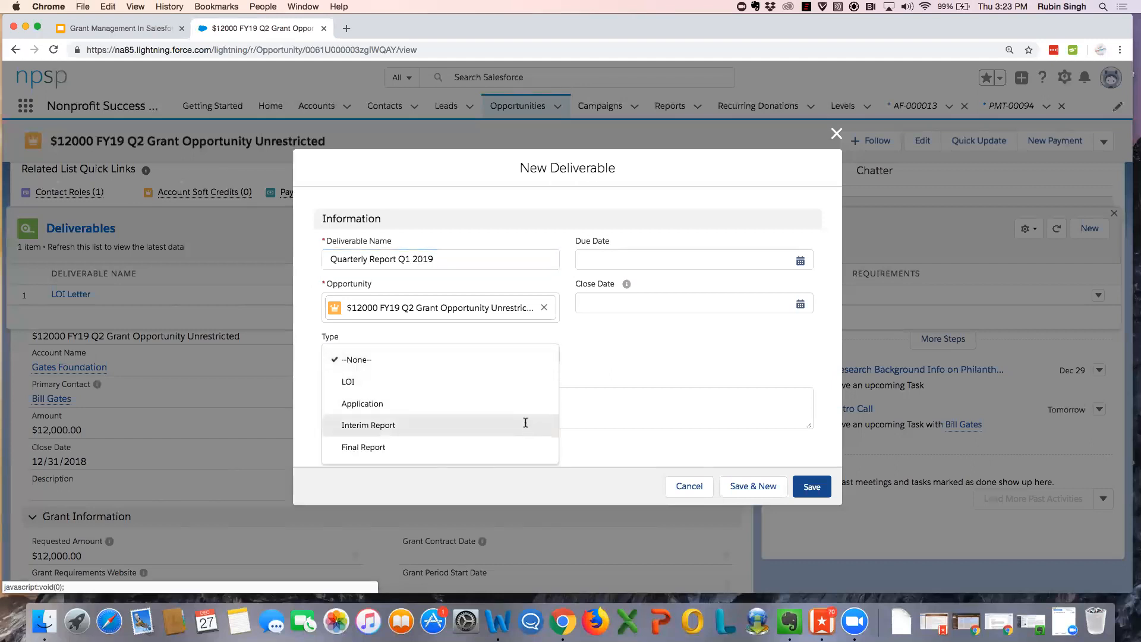
pyautogui.click(526, 423)
# Step: Set the quarterly report deliverable's due date to 3/6/2019 and save it
pyautogui.click(800, 261)
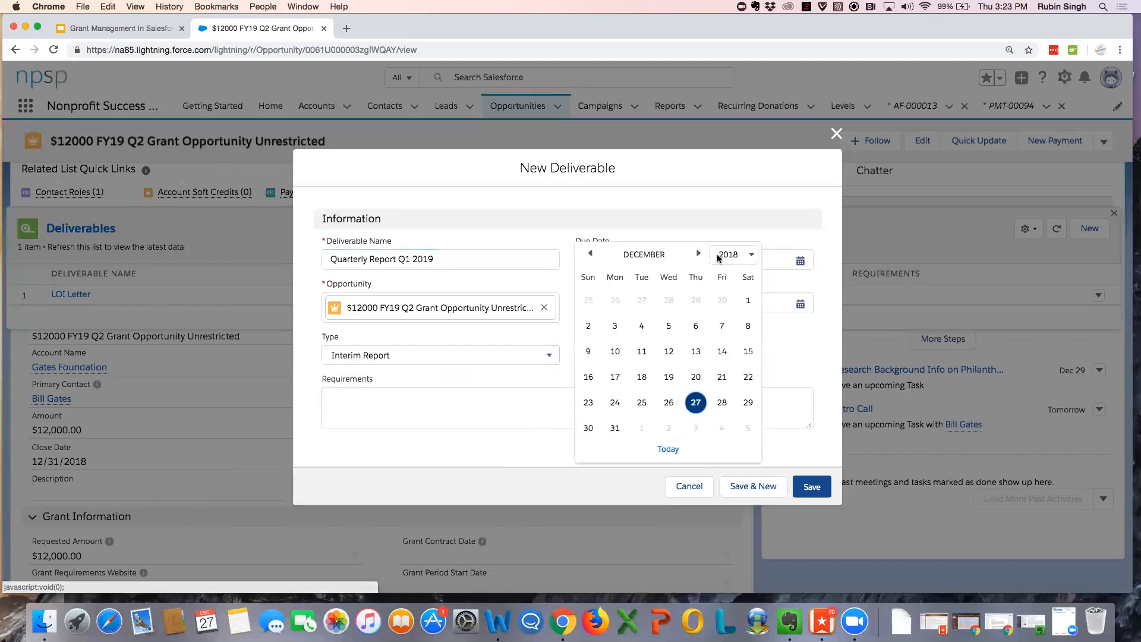
pyautogui.click(698, 255)
pyautogui.click(699, 254)
pyautogui.click(698, 254)
pyautogui.click(668, 326)
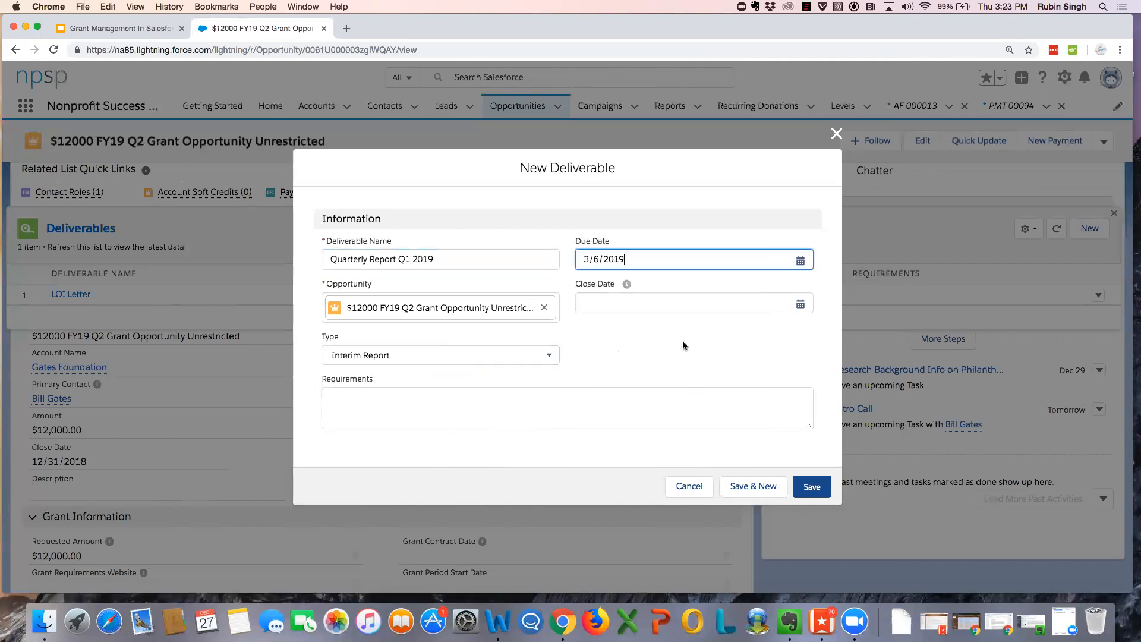
pyautogui.click(812, 489)
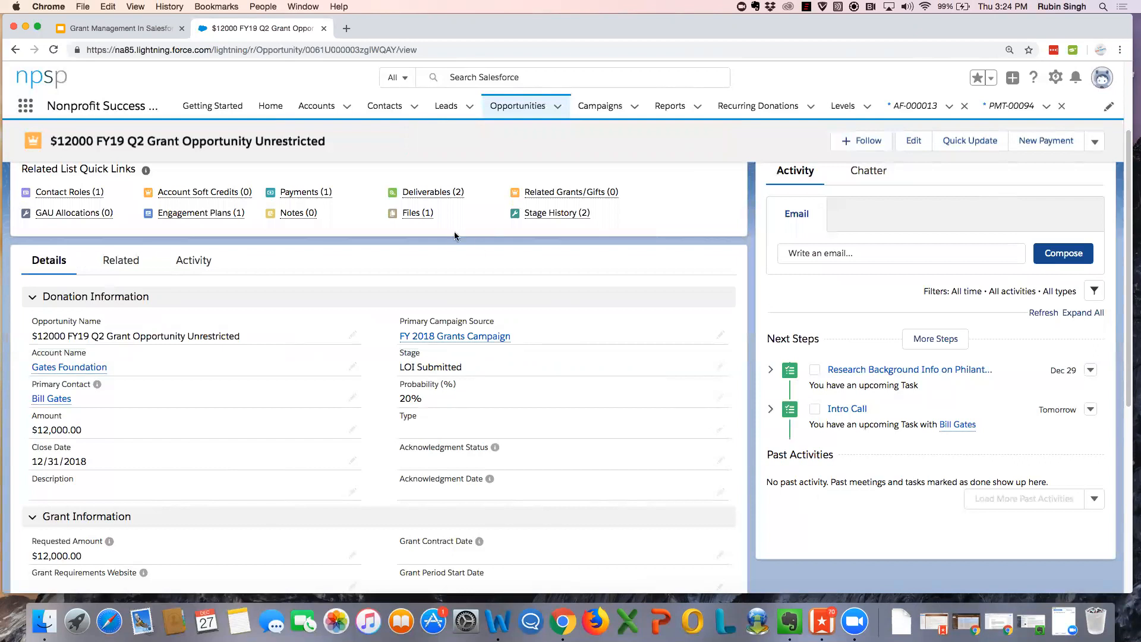
# Step: Change the opportunity's stage to Application Submitted
pyautogui.scroll(3, 452, 258)
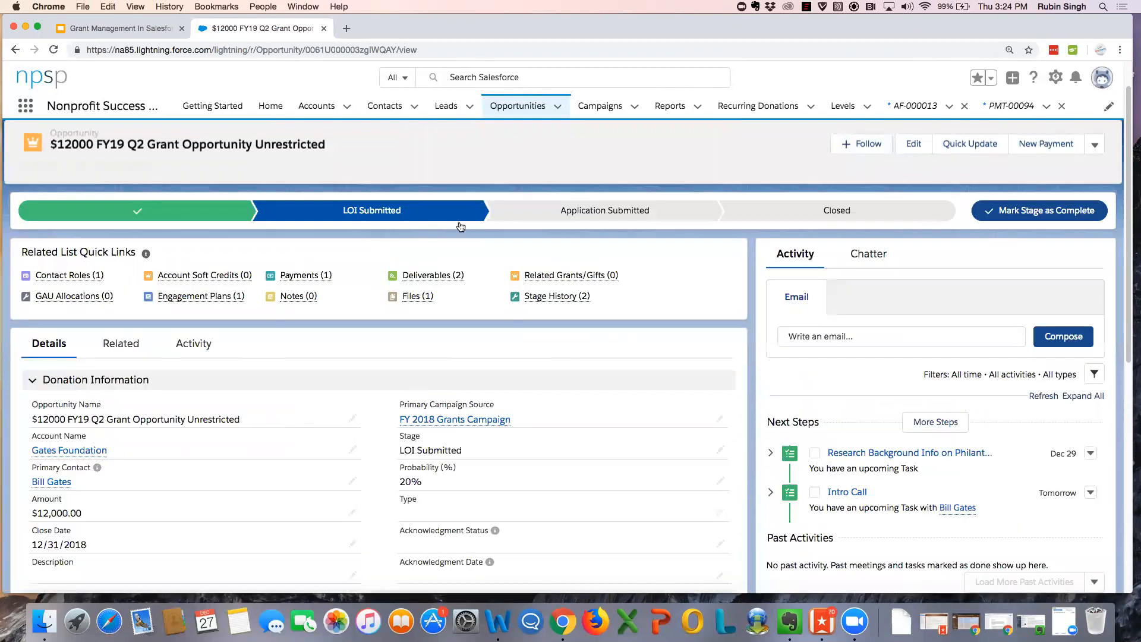
pyautogui.click(548, 222)
pyautogui.click(1045, 212)
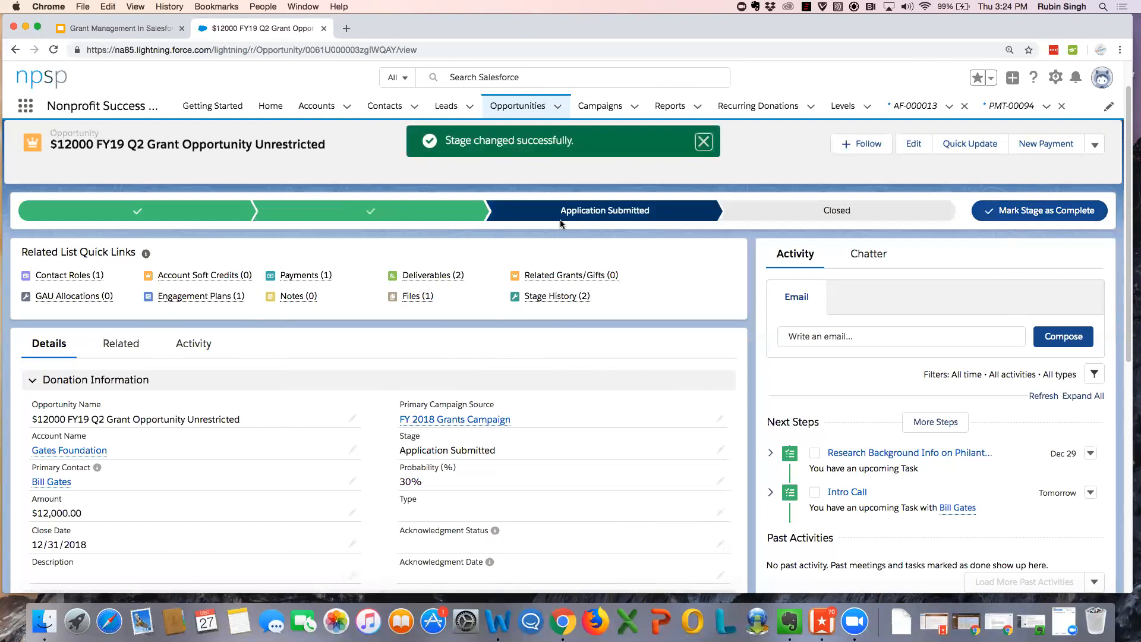
# Step: Calculate a payment schedule for the opportunity with 12 payments at 1-month intervals, first payment date 12/27/2018 and payment method Check
pyautogui.moveTo(317, 279)
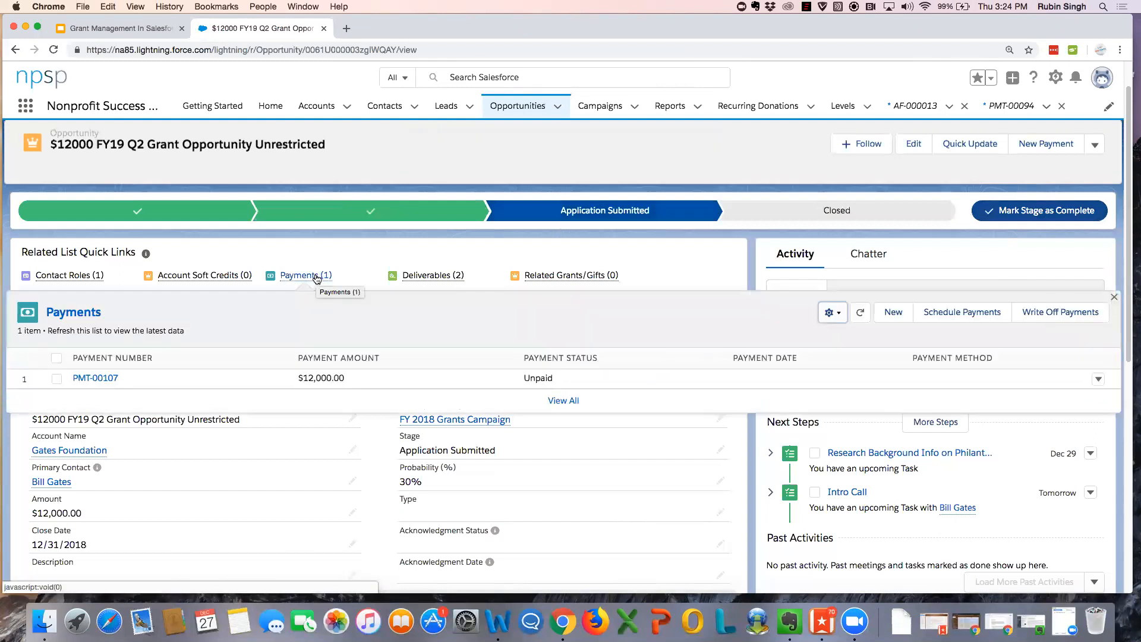
pyautogui.click(973, 315)
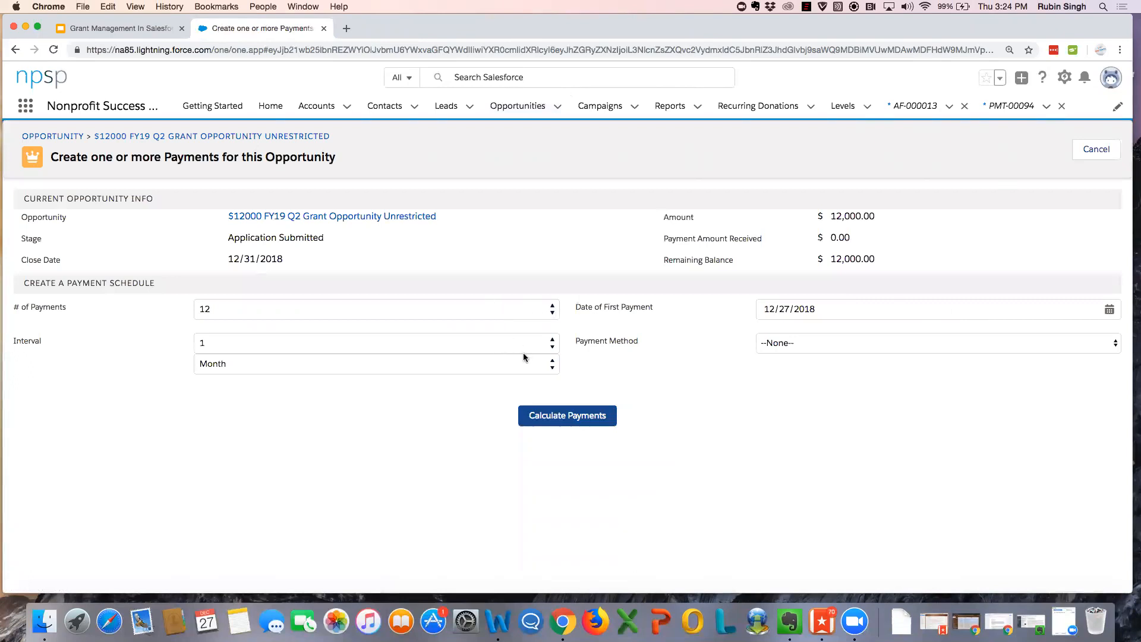
pyautogui.click(779, 360)
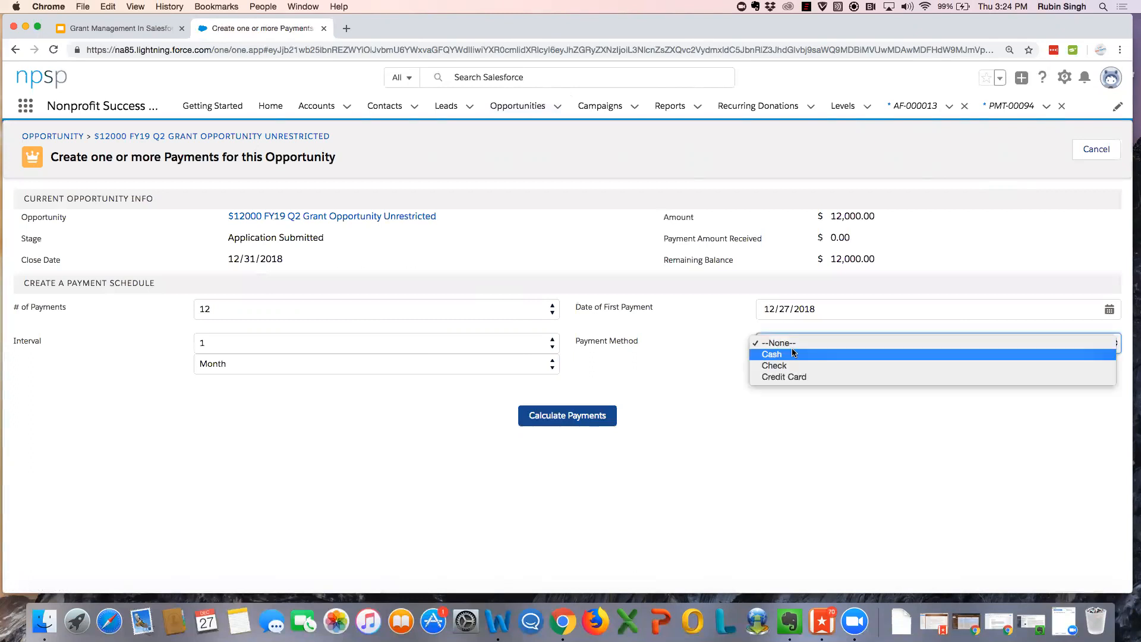
pyautogui.click(550, 364)
pyautogui.click(553, 346)
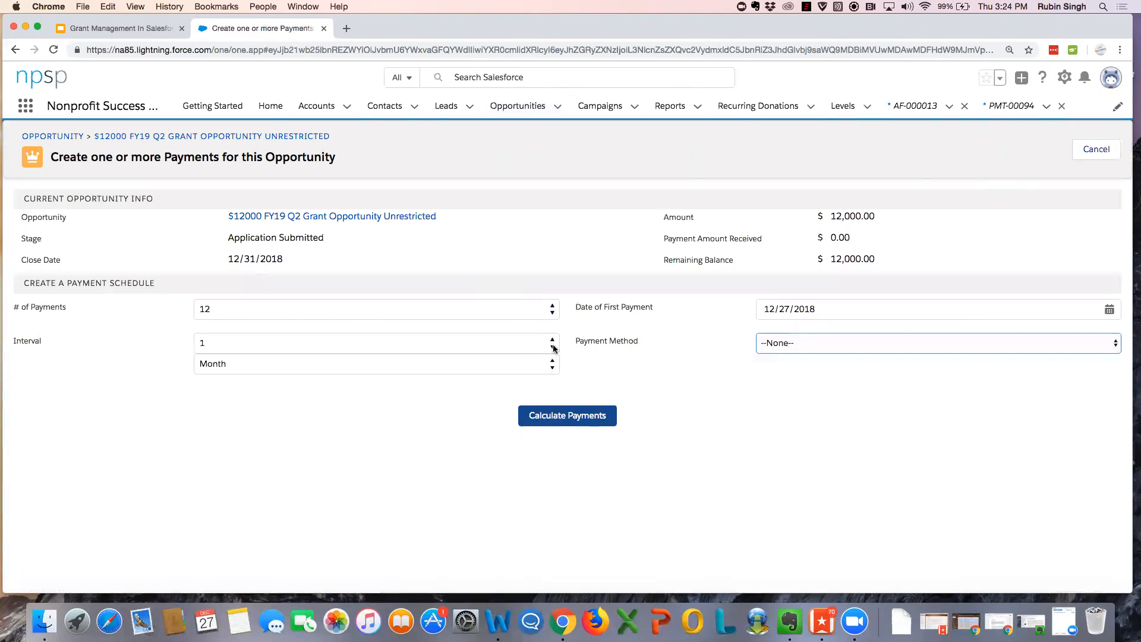
pyautogui.click(806, 342)
pyautogui.click(801, 365)
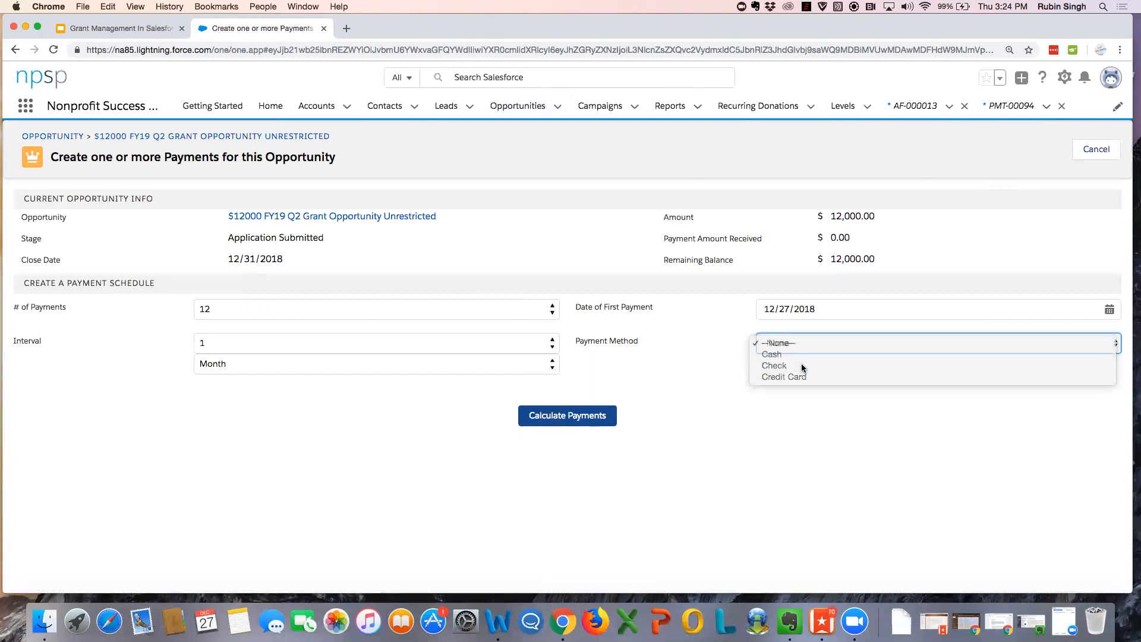
pyautogui.click(547, 418)
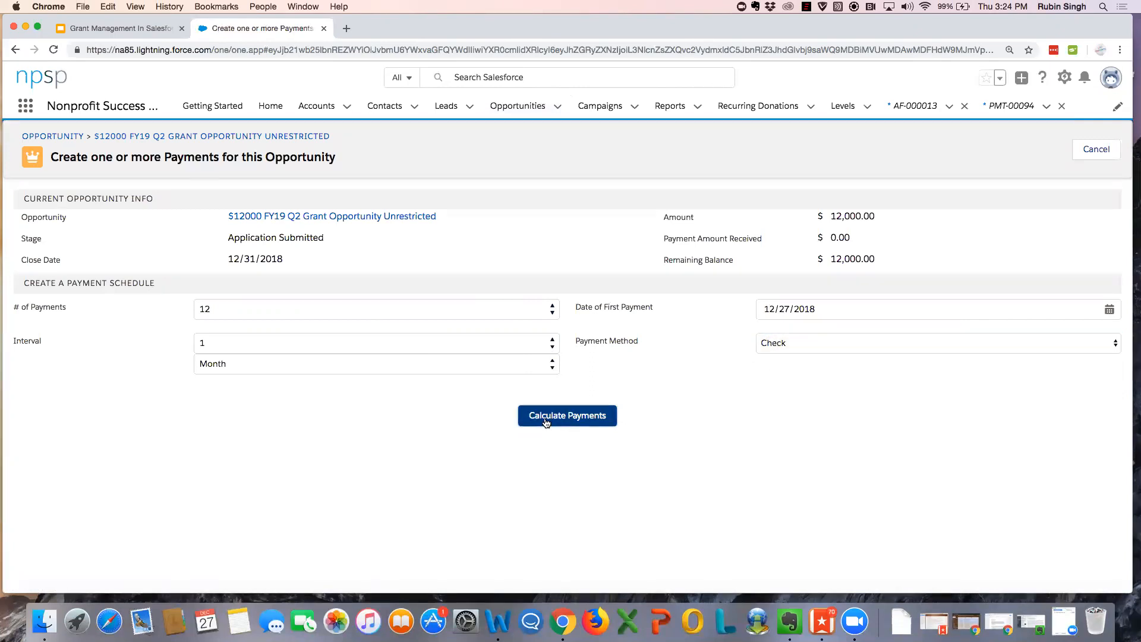
# Step: Give the first scheduled payment a payment date of 12/27/2018, mark it as paid, and create the payments
pyautogui.scroll(-5, 714, 390)
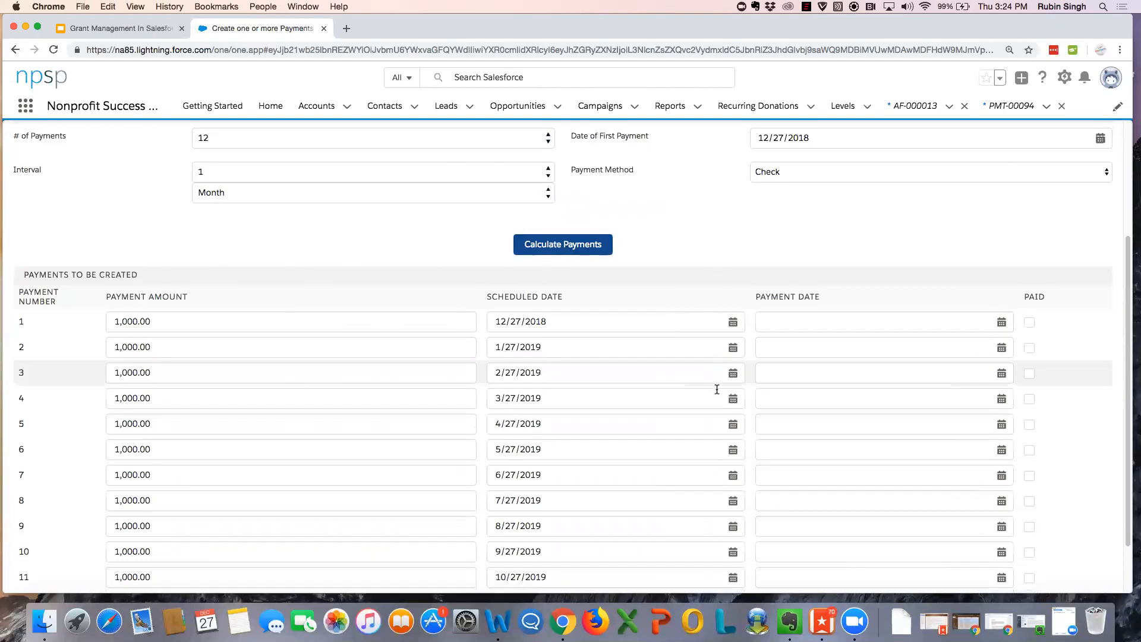
pyautogui.scroll(-2, 717, 389)
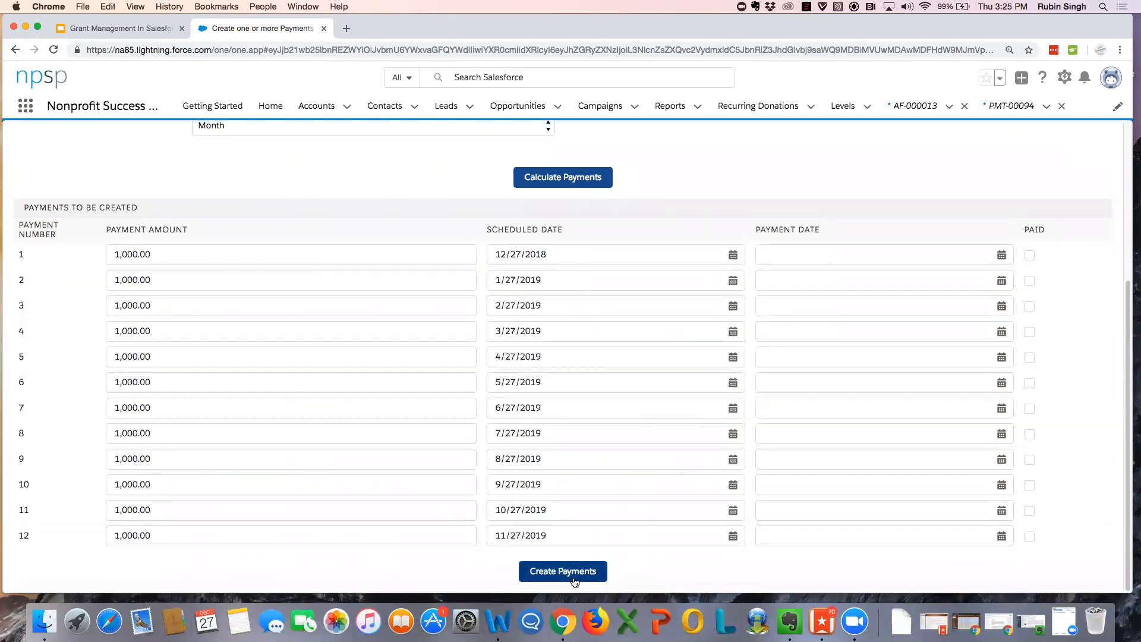
pyautogui.click(901, 253)
pyautogui.click(842, 361)
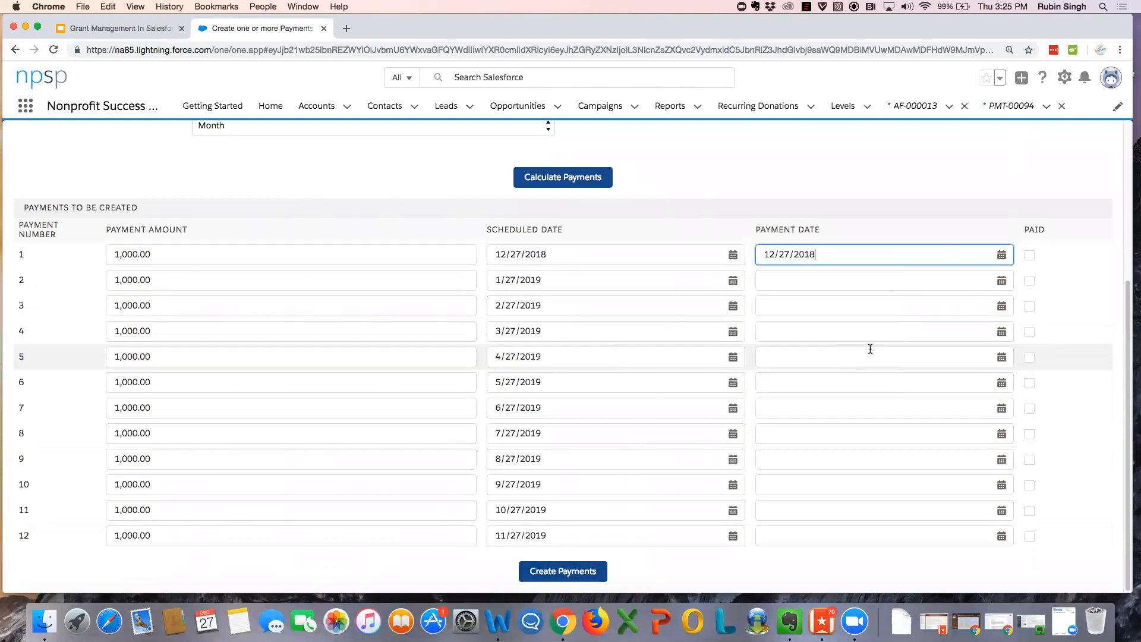
pyautogui.click(1029, 255)
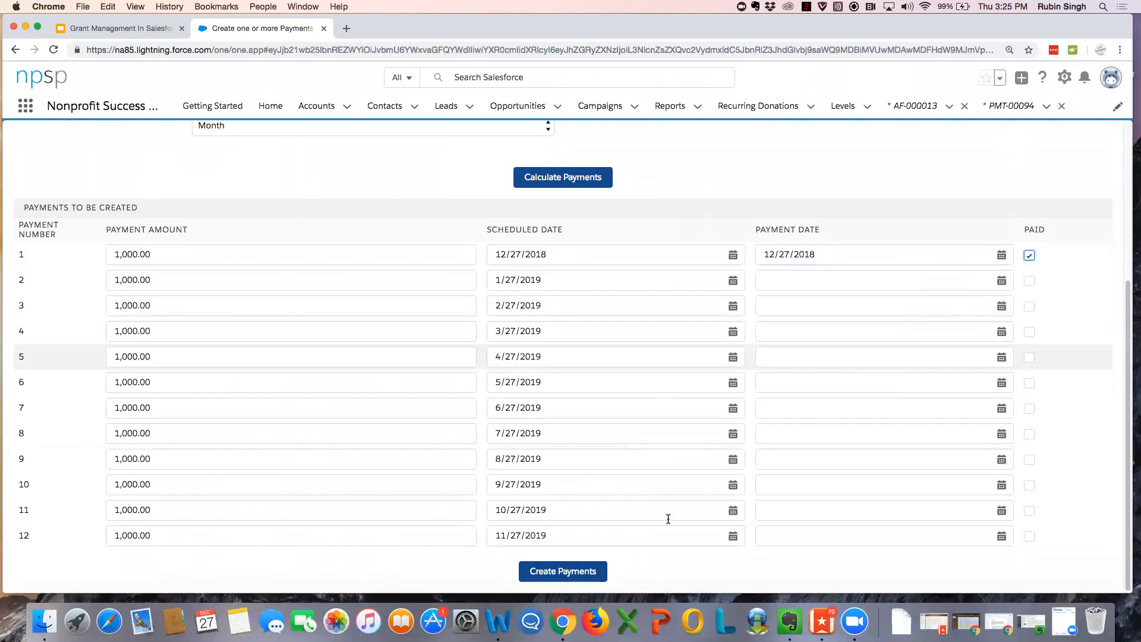
pyautogui.click(557, 572)
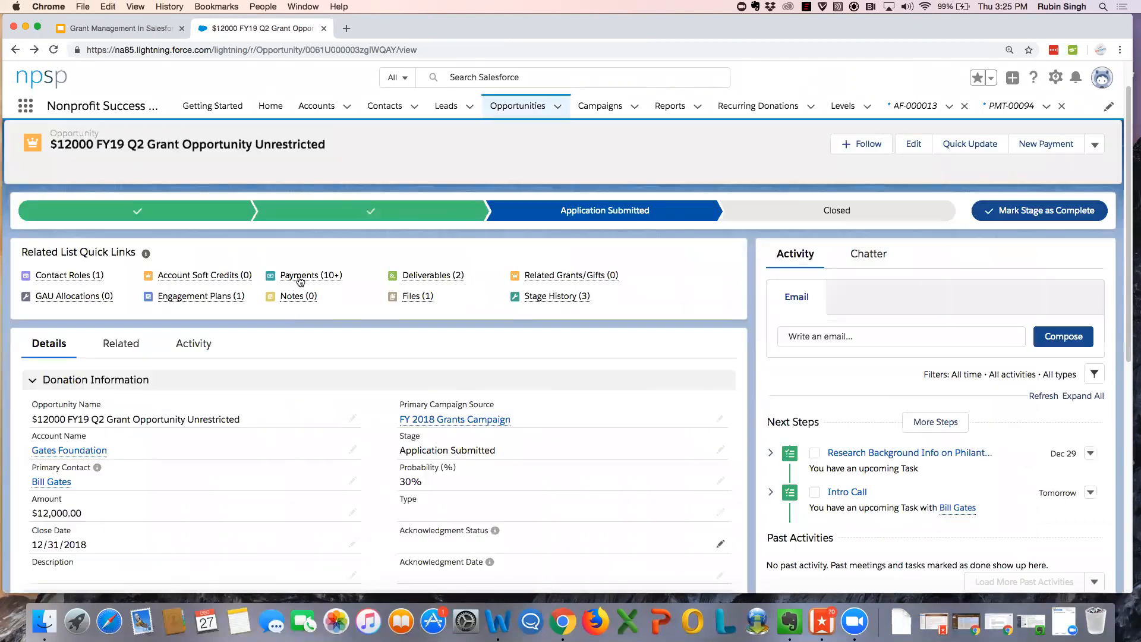
# Step: Review the opportunity's payments list and the actions available on a payment, and check the donation and grant details
pyautogui.moveTo(300, 281)
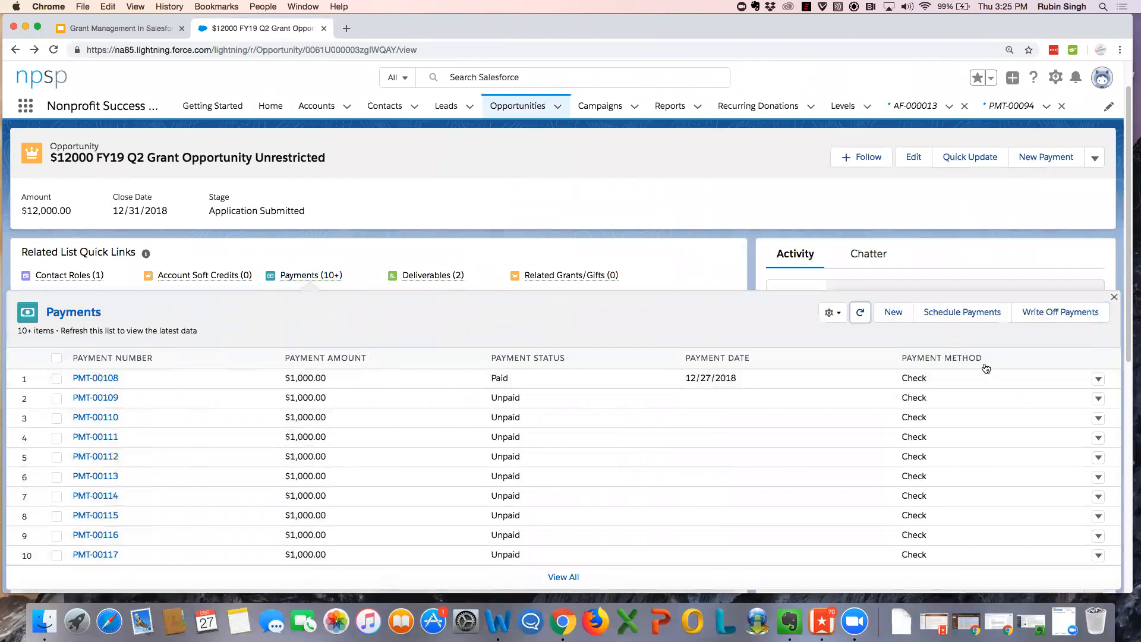
pyautogui.click(1099, 399)
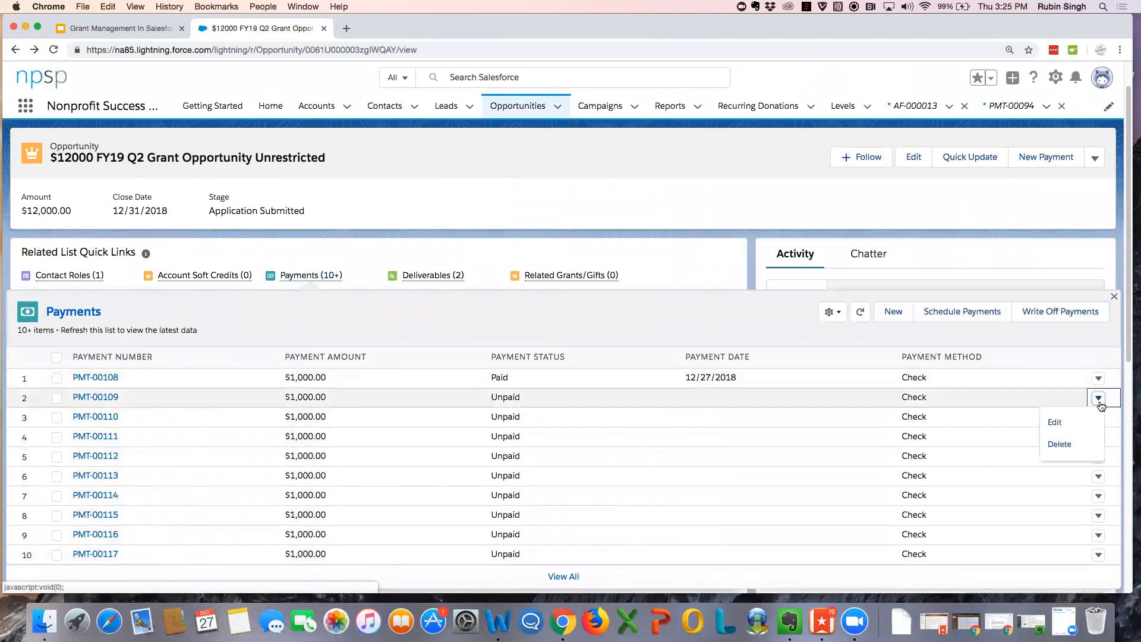
pyautogui.click(1098, 421)
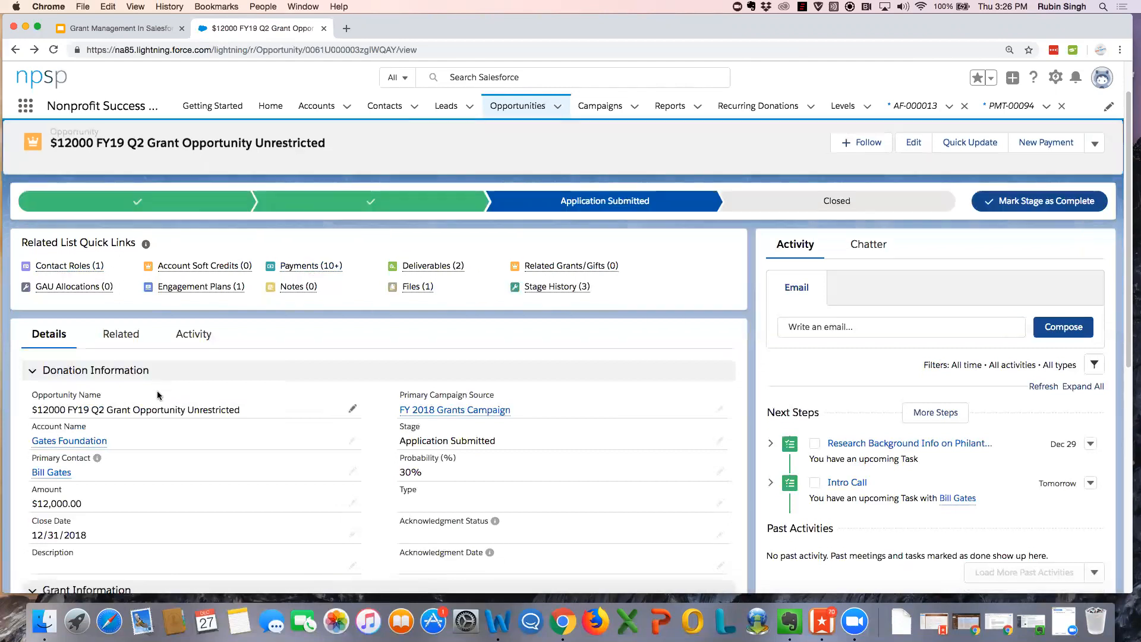
pyautogui.scroll(-5, 250, 384)
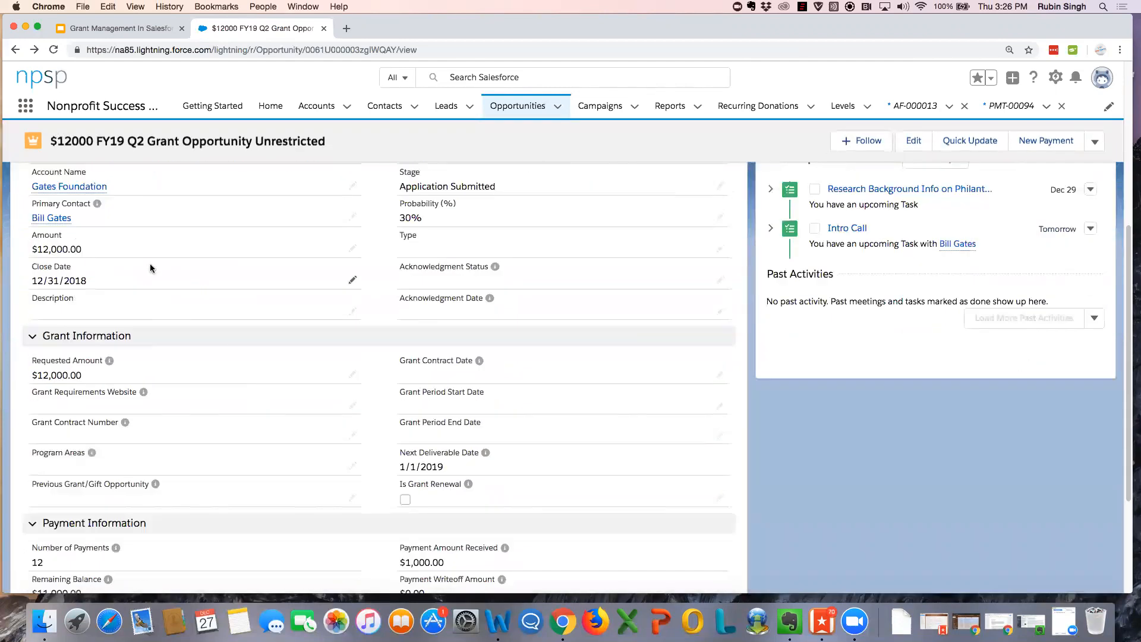
pyautogui.scroll(2, 149, 262)
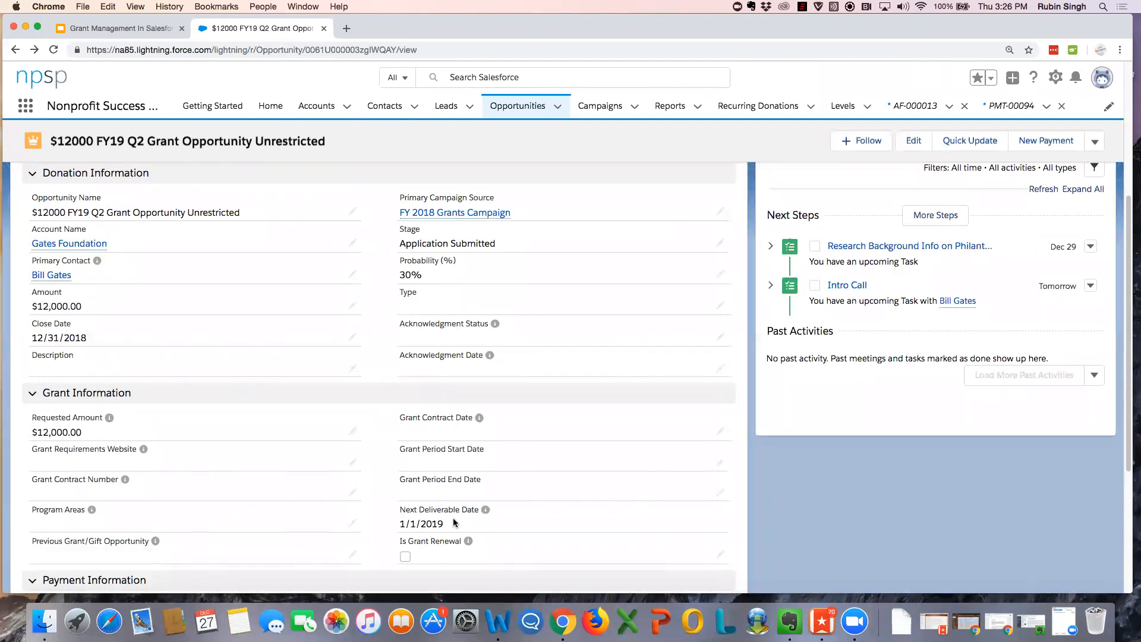
pyautogui.scroll(4, 455, 523)
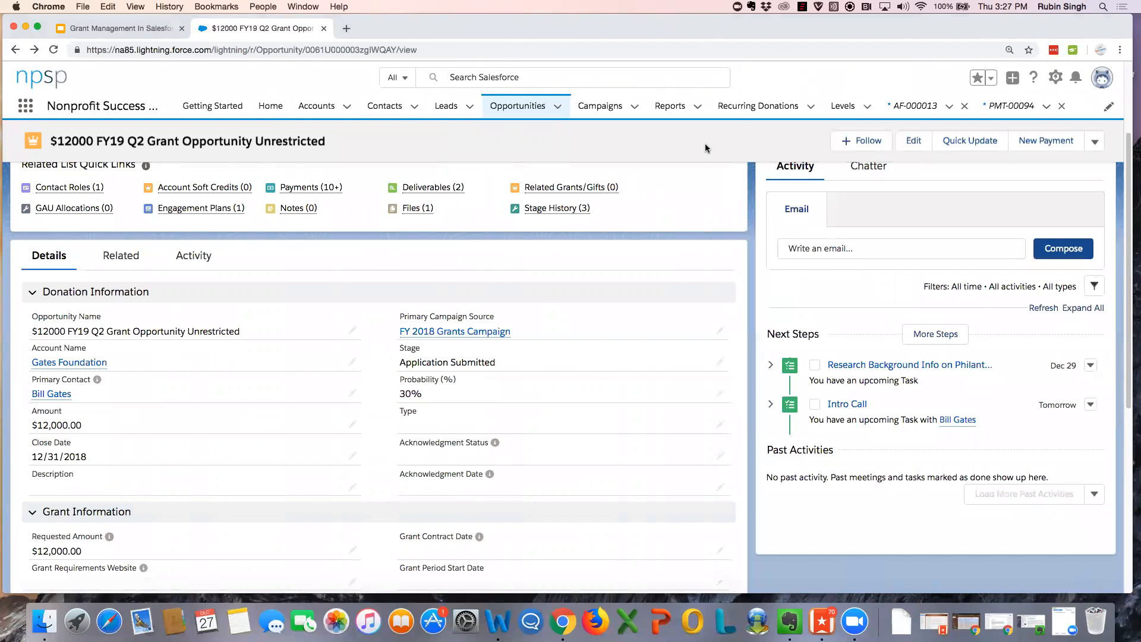
pyautogui.scroll(3, 968, 316)
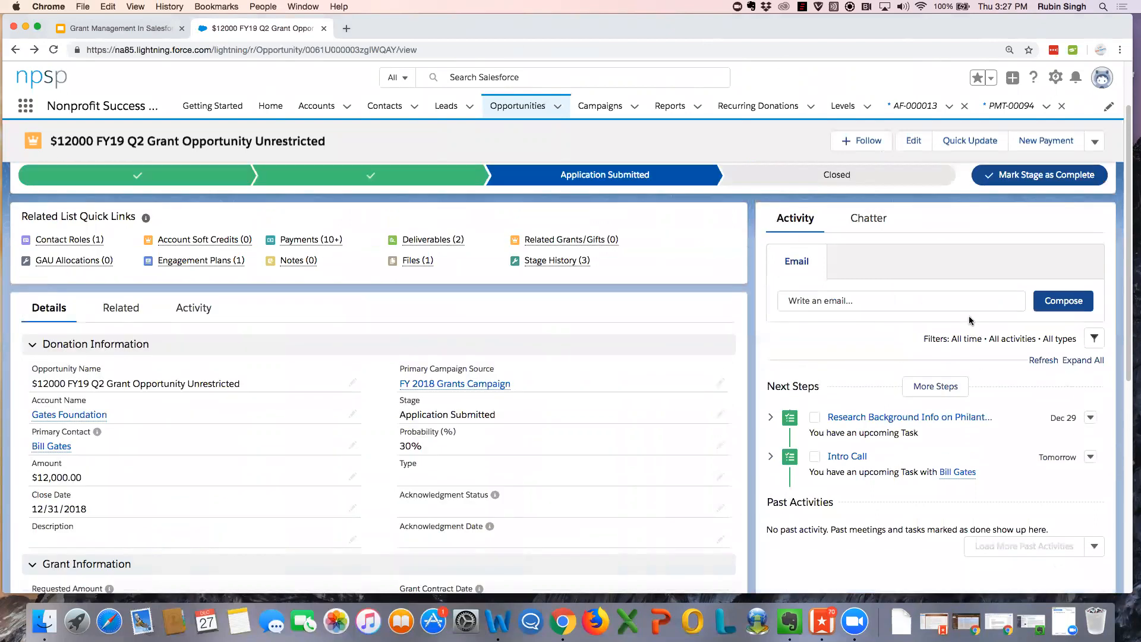
pyautogui.scroll(1, 968, 321)
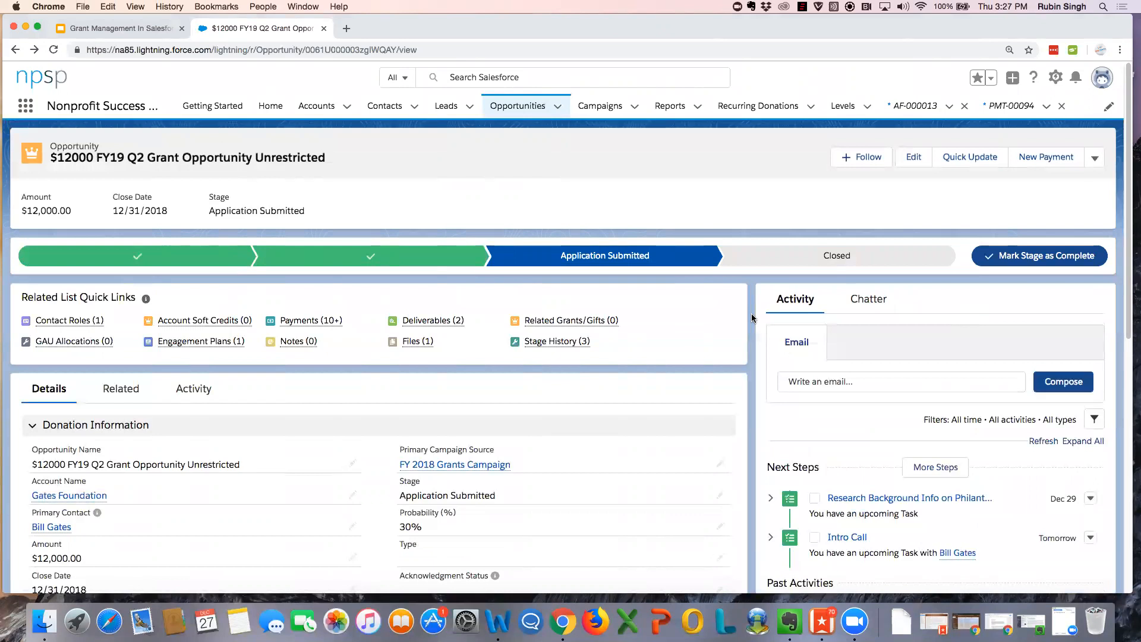
pyautogui.scroll(-1, 752, 317)
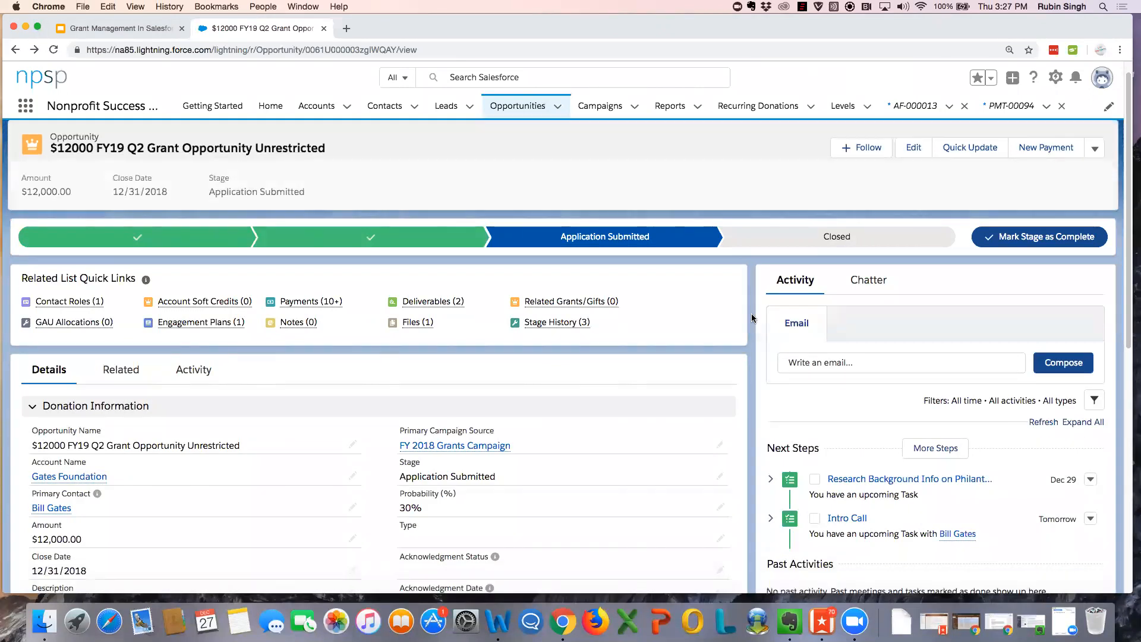
# Step: Review the opportunity's Chatter feed and share the update "Hey team, we're very close to winning this grant!"
pyautogui.click(878, 291)
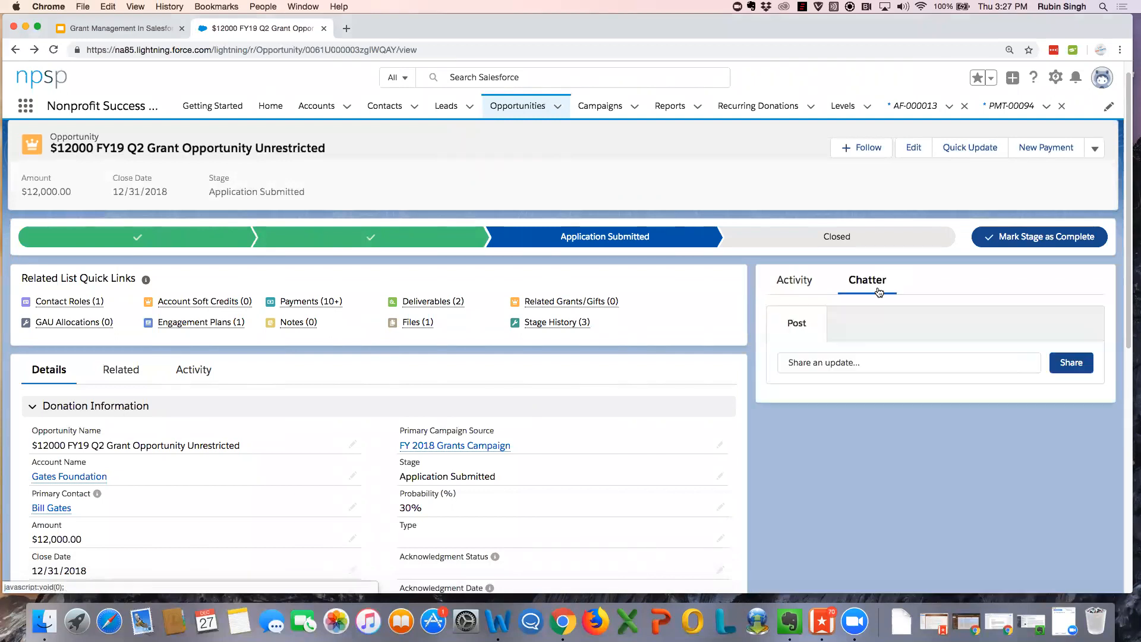
pyautogui.scroll(-2, 890, 354)
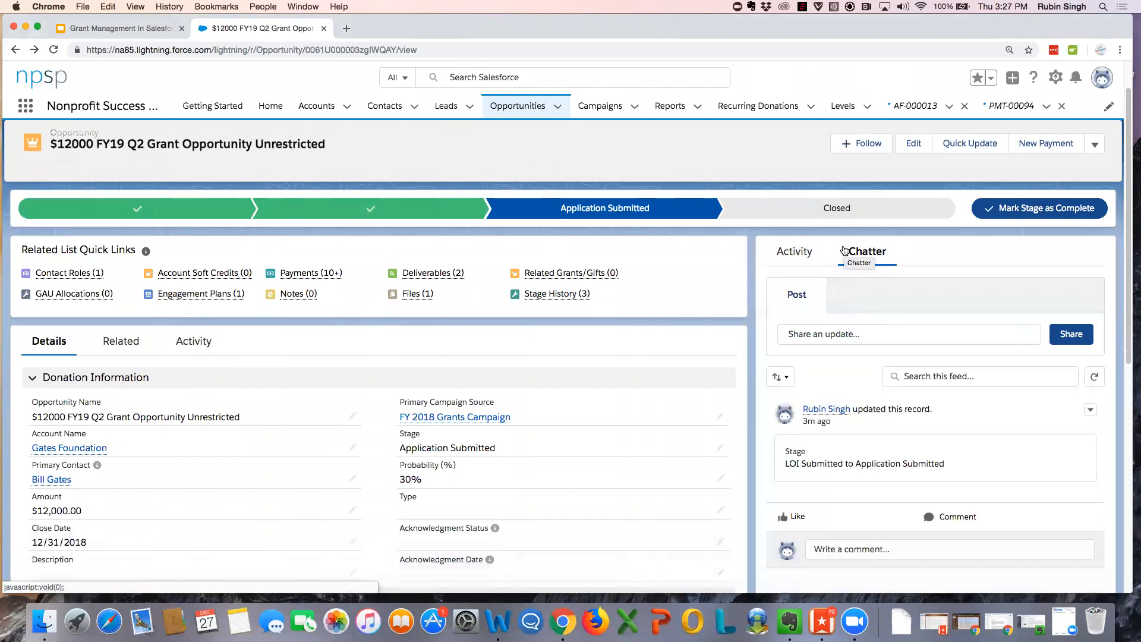
pyautogui.scroll(-1, 684, 532)
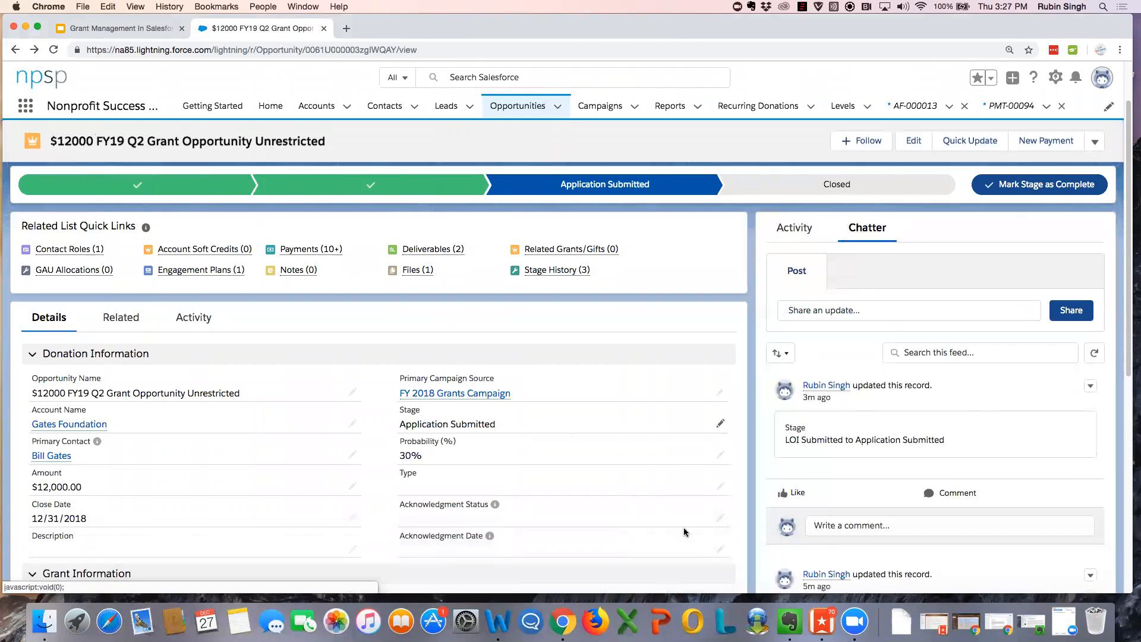
pyautogui.scroll(2, 657, 291)
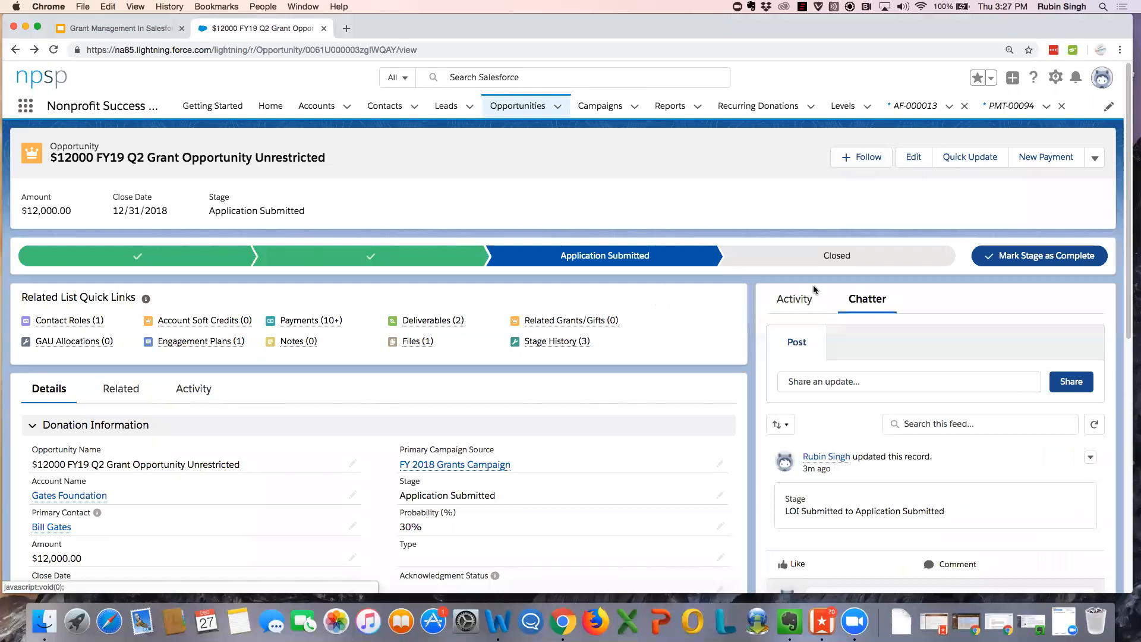
pyautogui.scroll(-2, 811, 347)
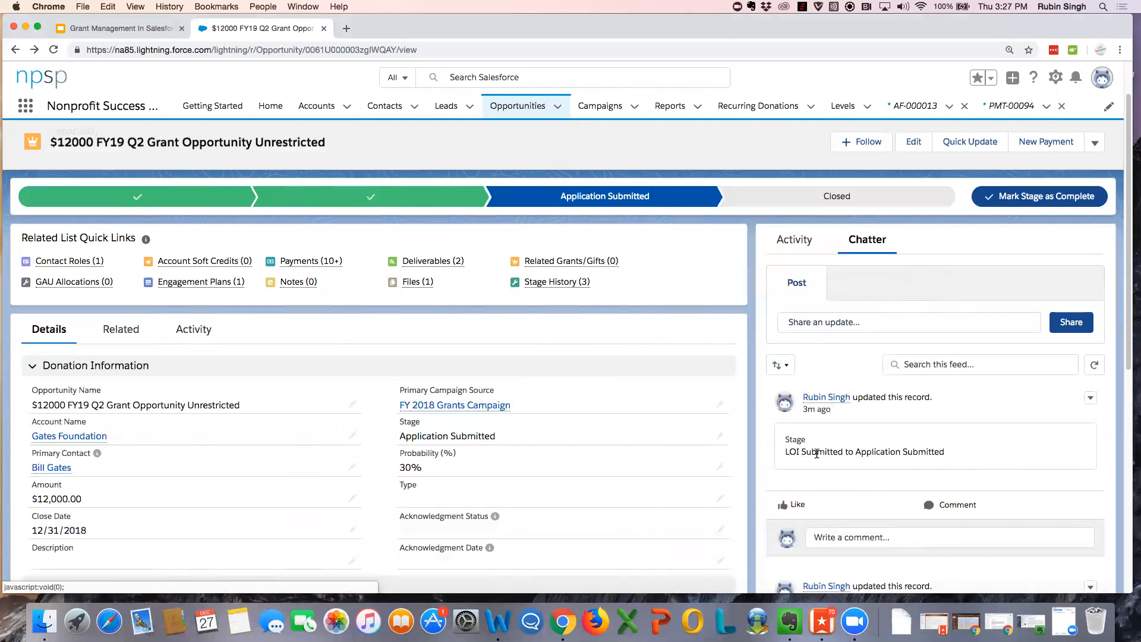
pyautogui.click(830, 323)
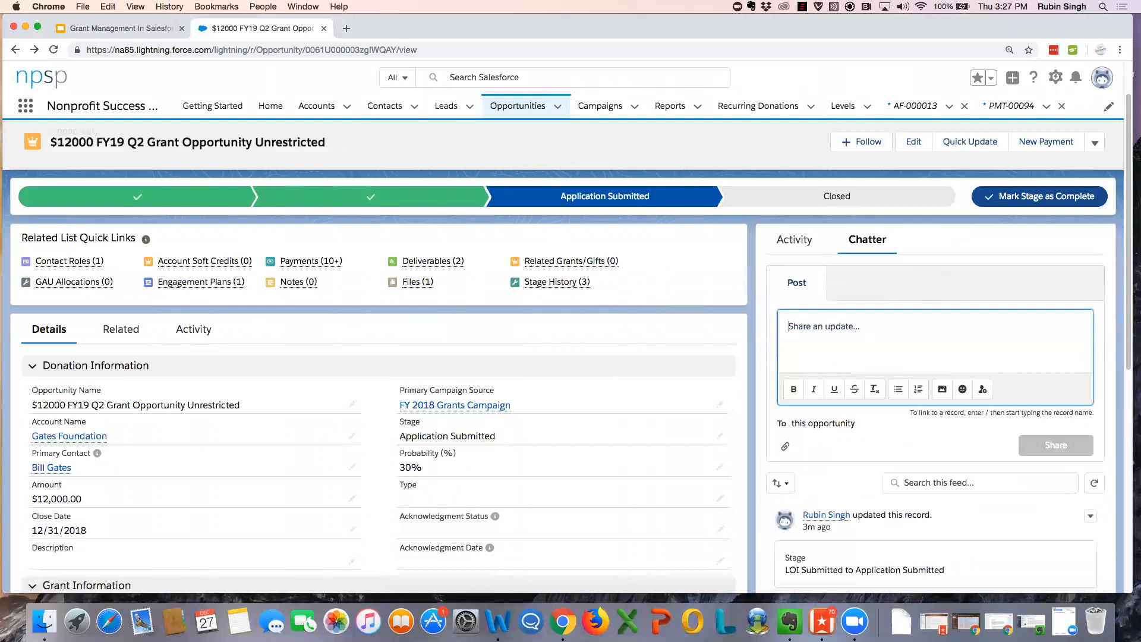
pyautogui.write("Hey team, we're very close to winning this grant!")
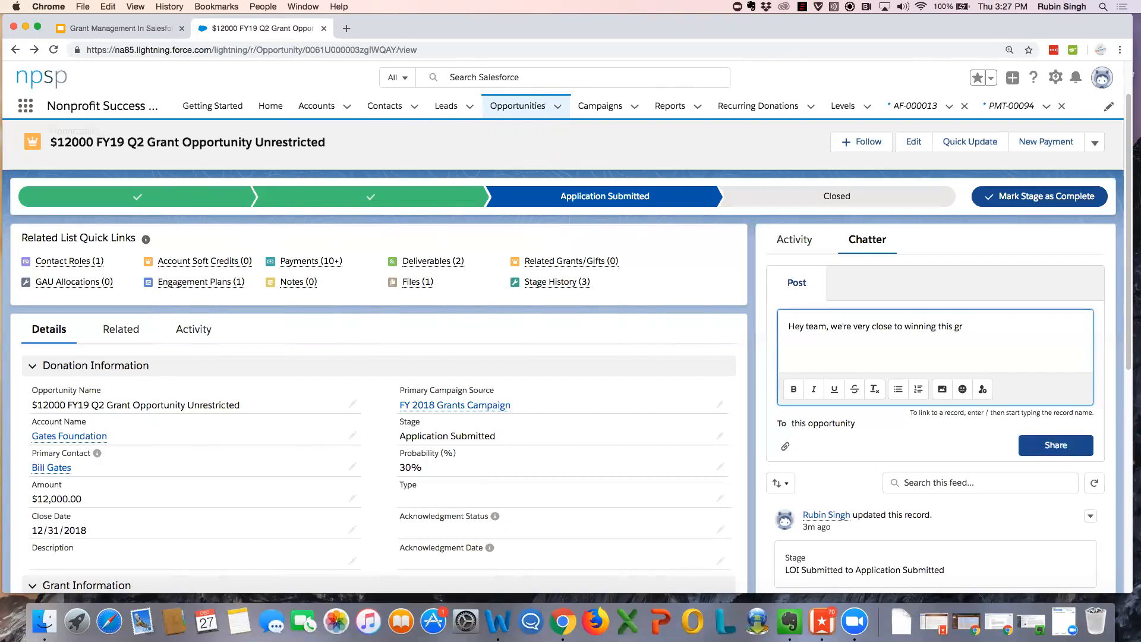
pyautogui.click(1061, 446)
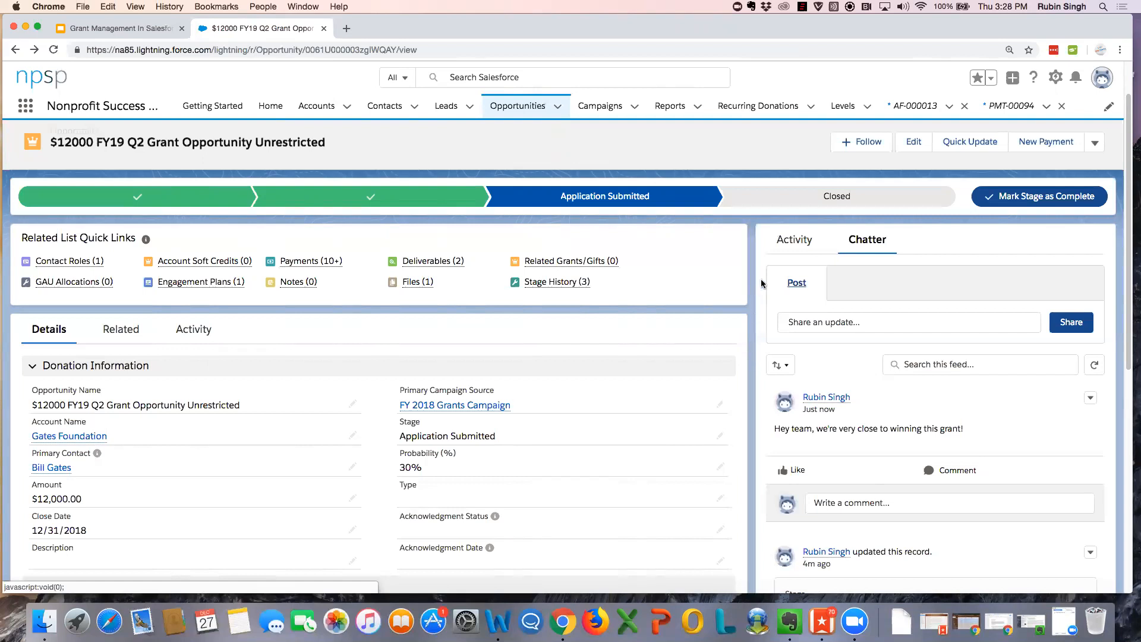
# Step: Close the opportunity with the stage Awarded and save the change
pyautogui.click(852, 201)
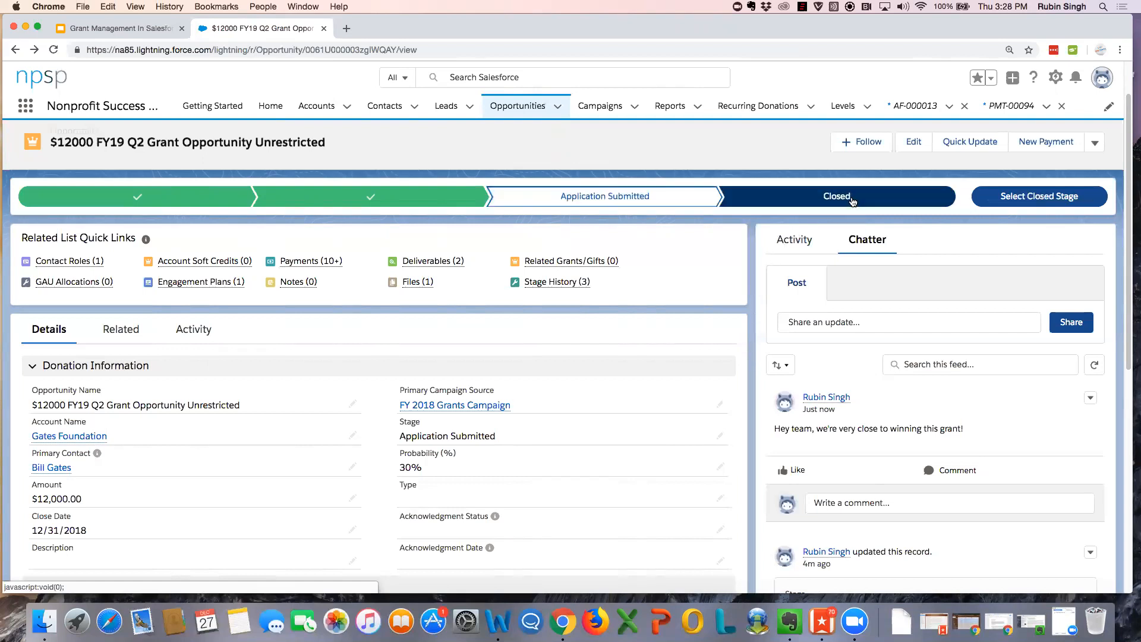
pyautogui.click(1048, 201)
pyautogui.click(731, 334)
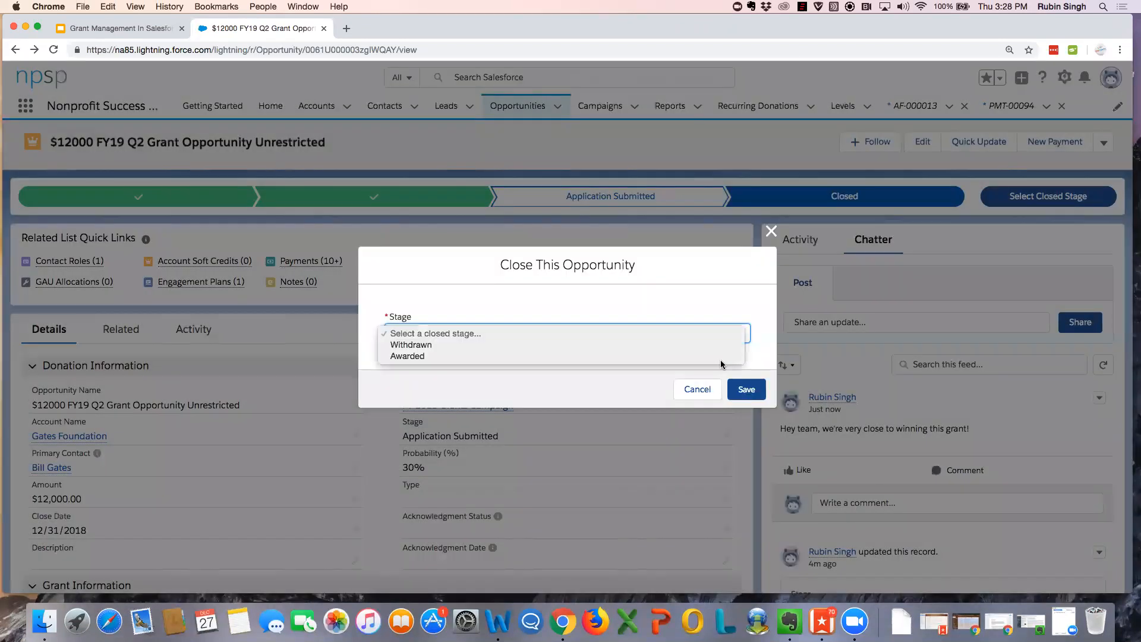
pyautogui.click(621, 356)
pyautogui.click(740, 389)
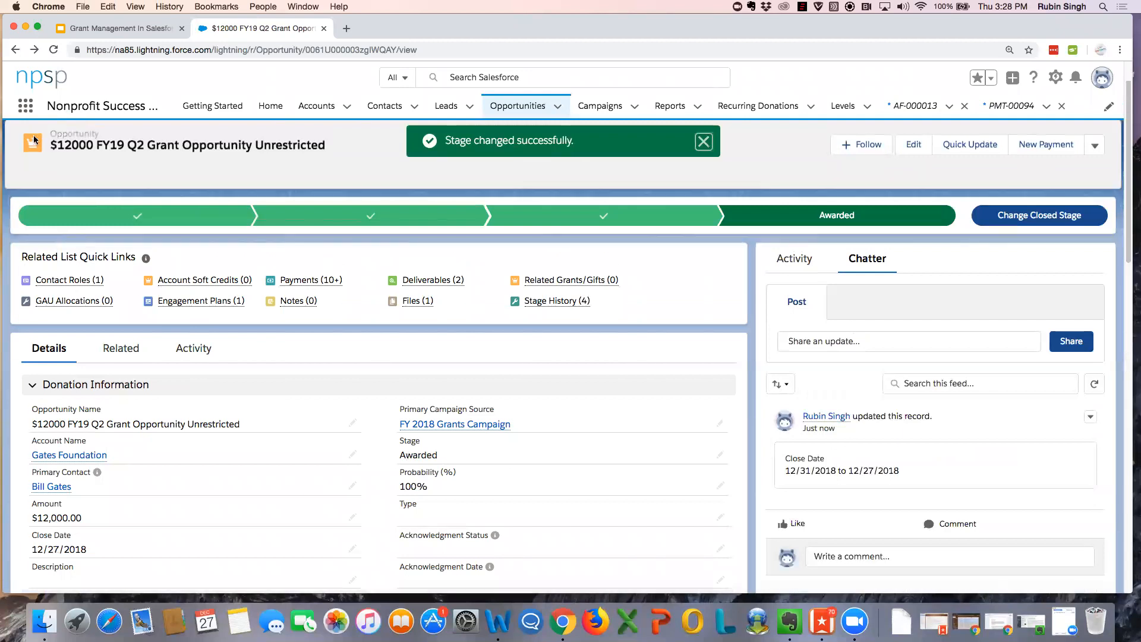
# Step: Reload the opportunity and review its Chatter feed for the stage change and the posts that followed it
pyautogui.click(53, 50)
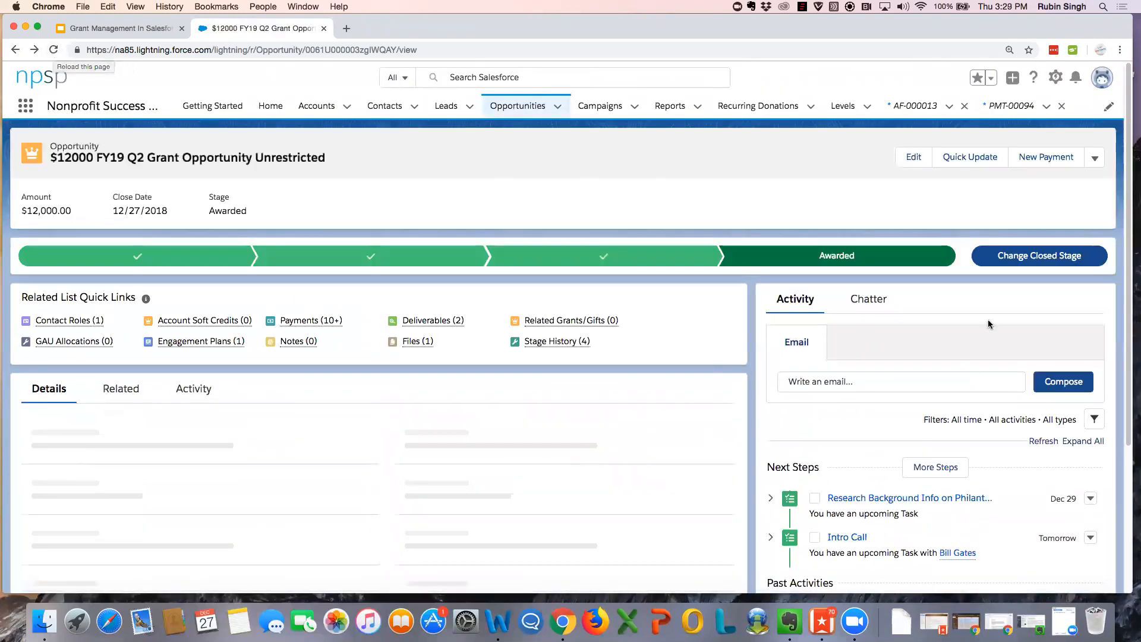
pyautogui.click(869, 298)
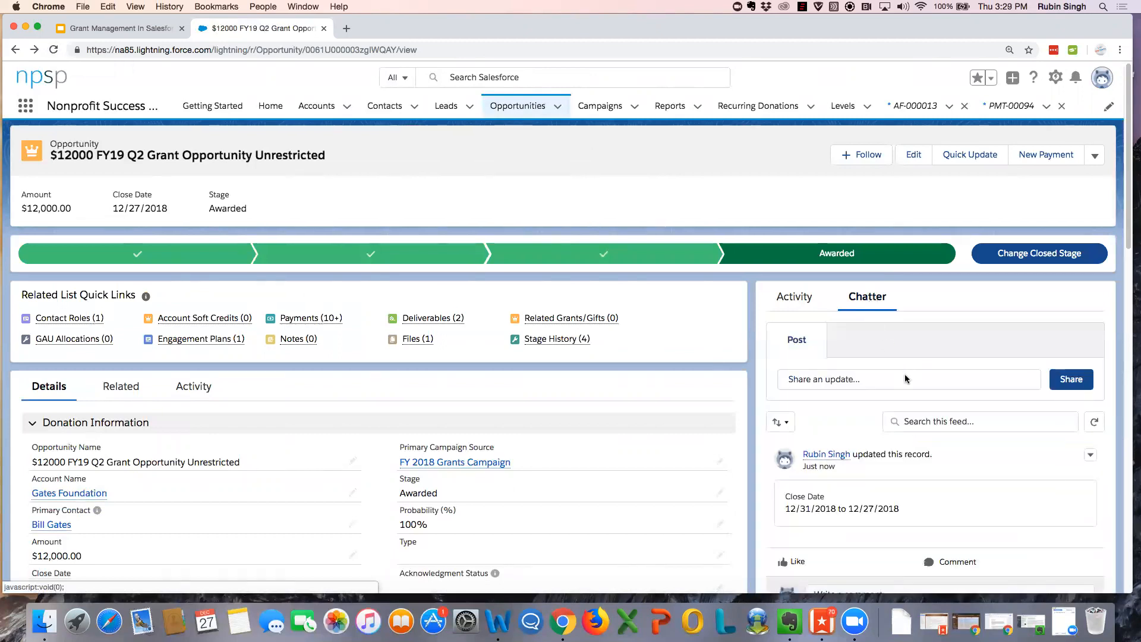
pyautogui.scroll(-3, 904, 373)
pyautogui.scroll(-5, 905, 378)
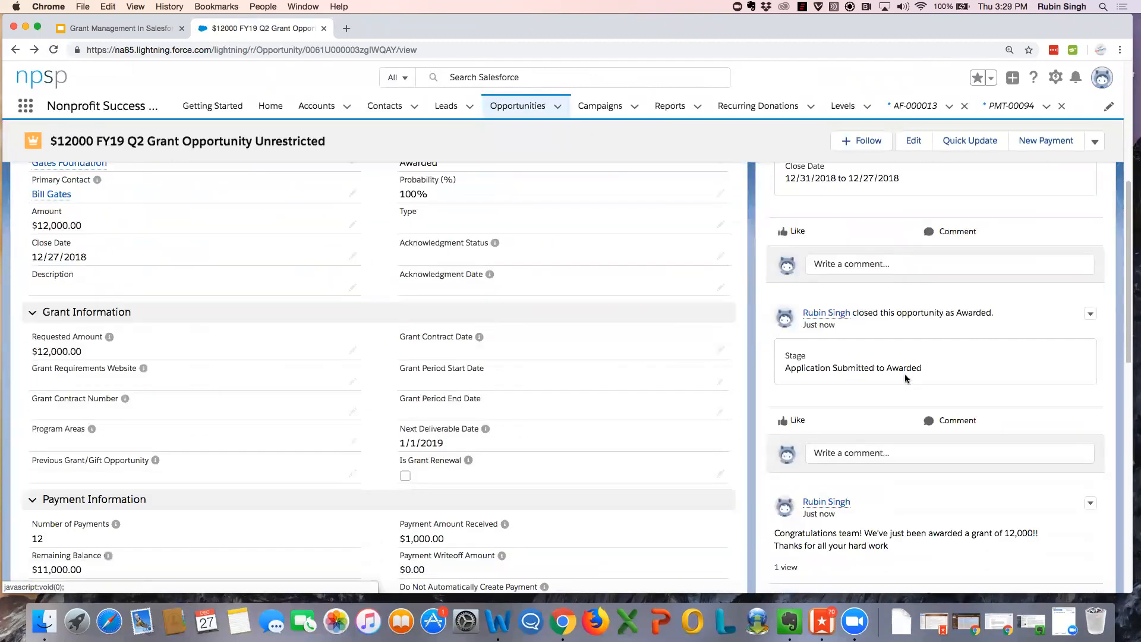
pyautogui.scroll(-2, 909, 472)
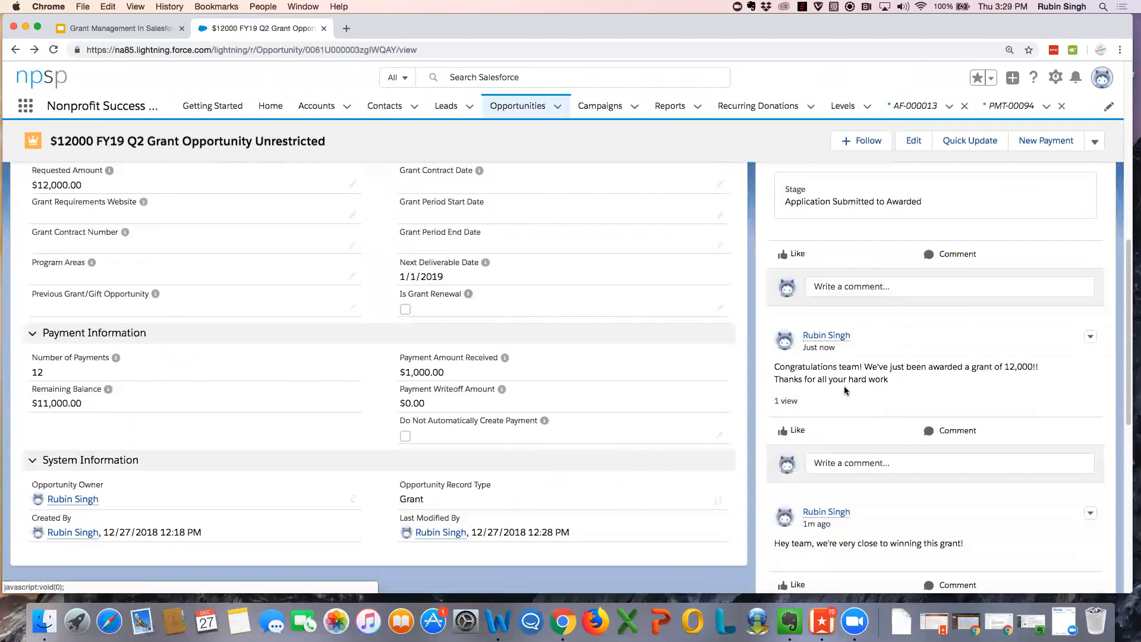
pyautogui.scroll(1, 844, 390)
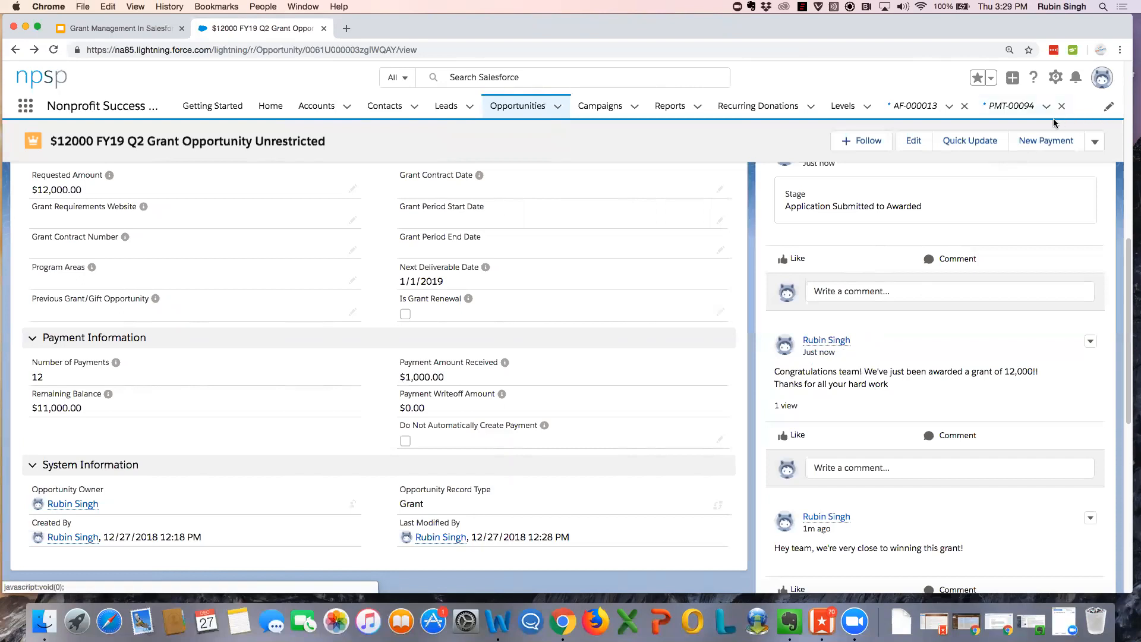
pyautogui.scroll(1, 1055, 122)
pyautogui.scroll(5, 1059, 104)
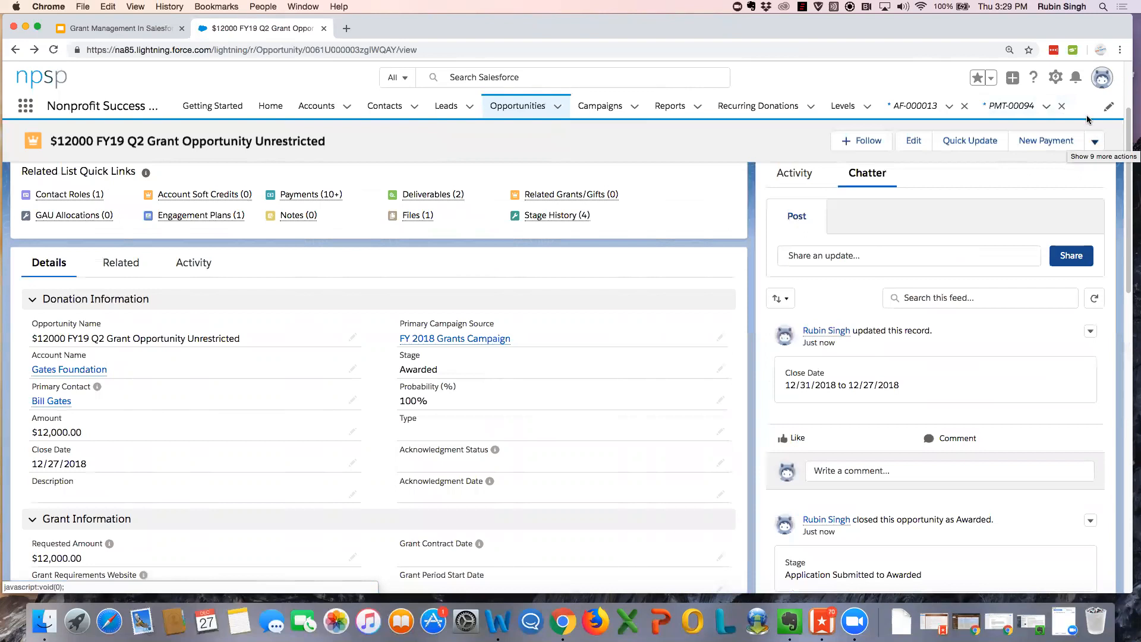
# Step: Find Process Builder in Setup and open the process Post Grant "Win" To Chatter
pyautogui.click(1055, 78)
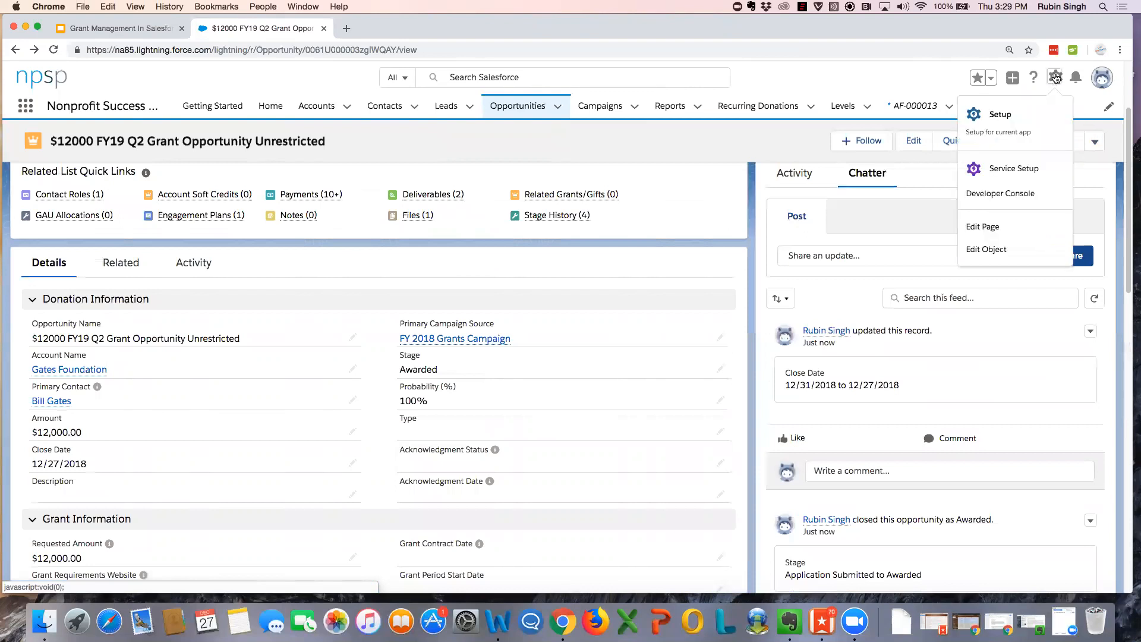
pyautogui.click(1024, 119)
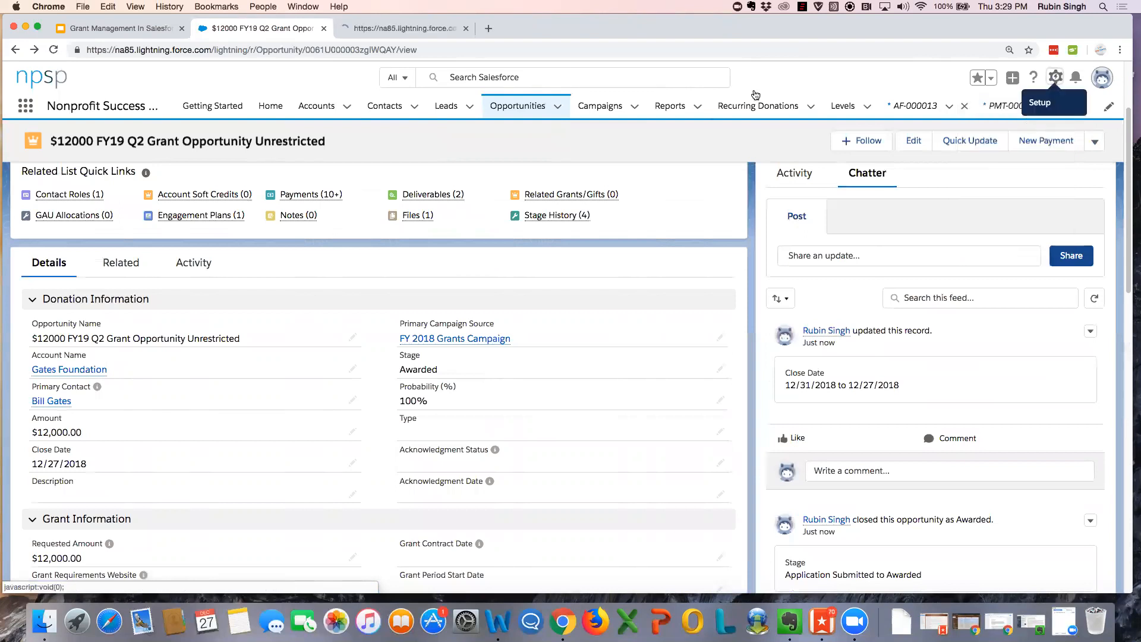
pyautogui.click(413, 30)
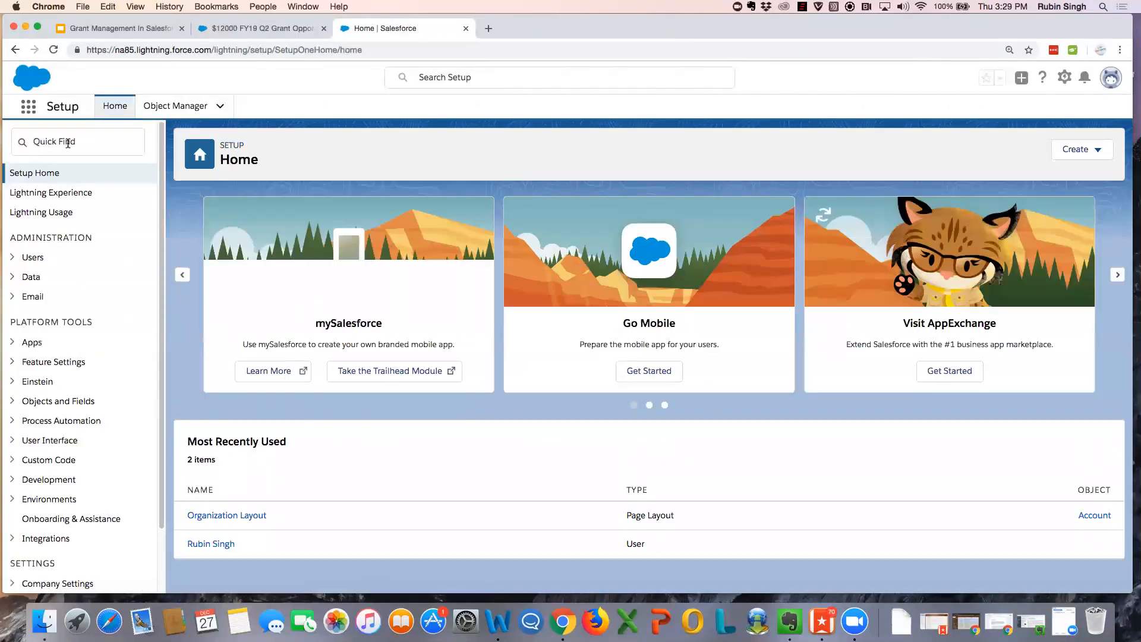
pyautogui.click(68, 142)
pyautogui.write('process')
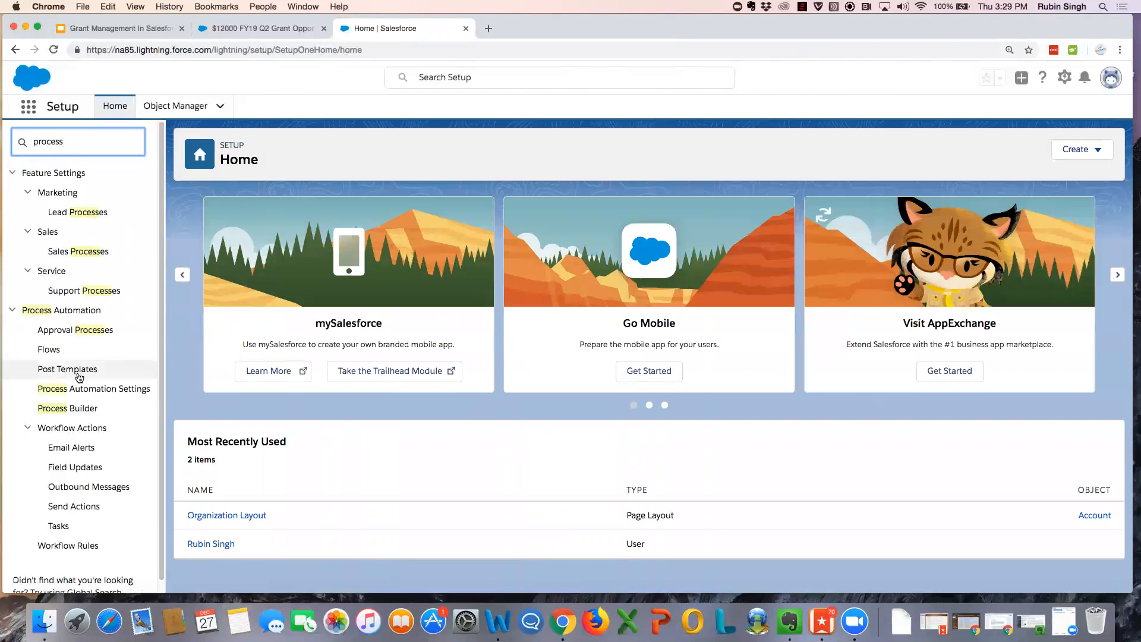
pyautogui.click(82, 409)
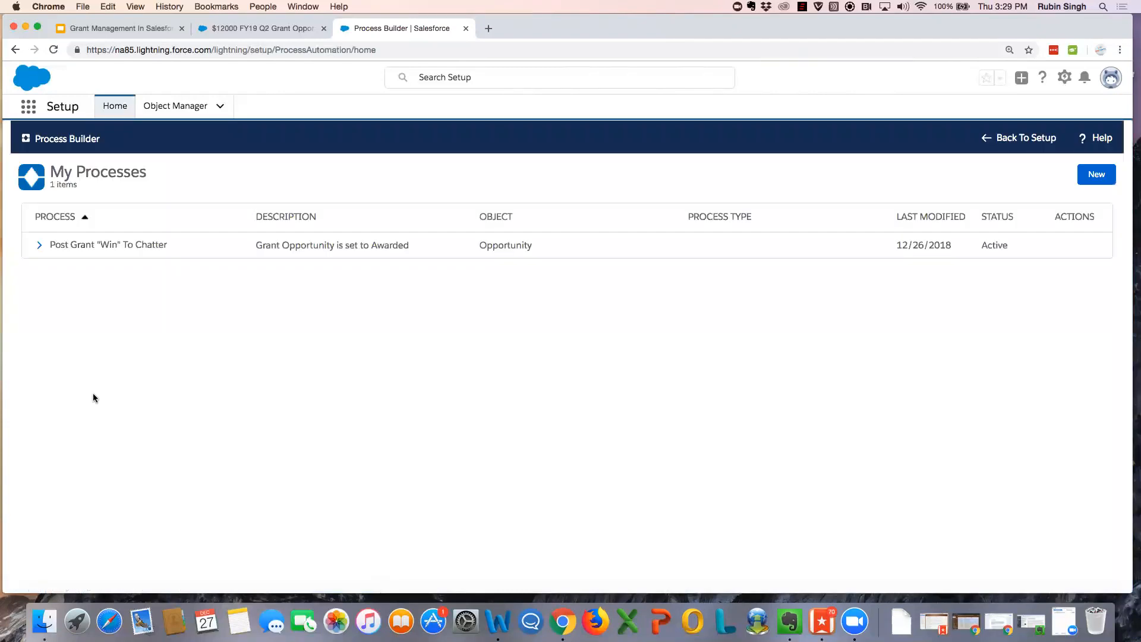
pyautogui.click(90, 247)
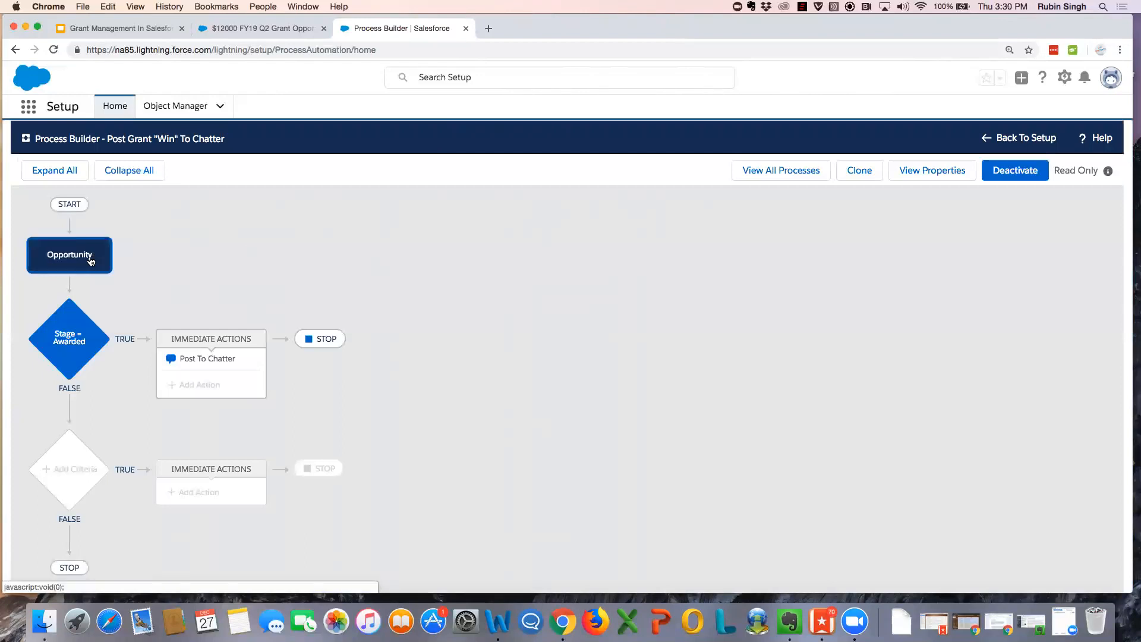
# Step: Examine the process's Opportunity start condition, its Stage = Awarded criteria and its Post To Chatter action
pyautogui.click(91, 261)
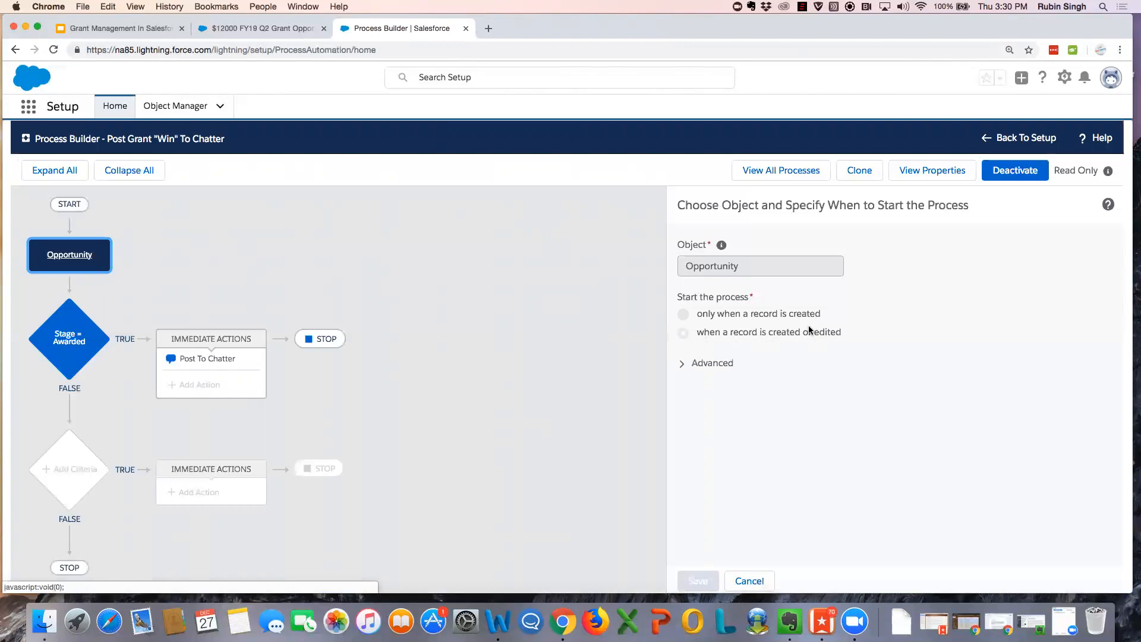
pyautogui.click(66, 344)
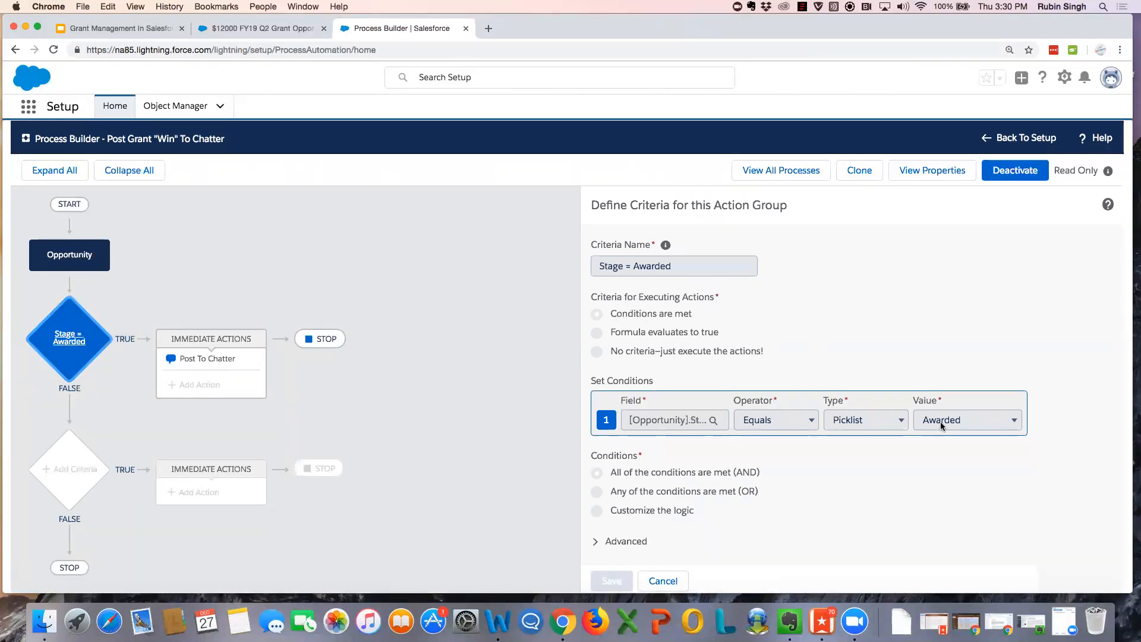
pyautogui.click(222, 360)
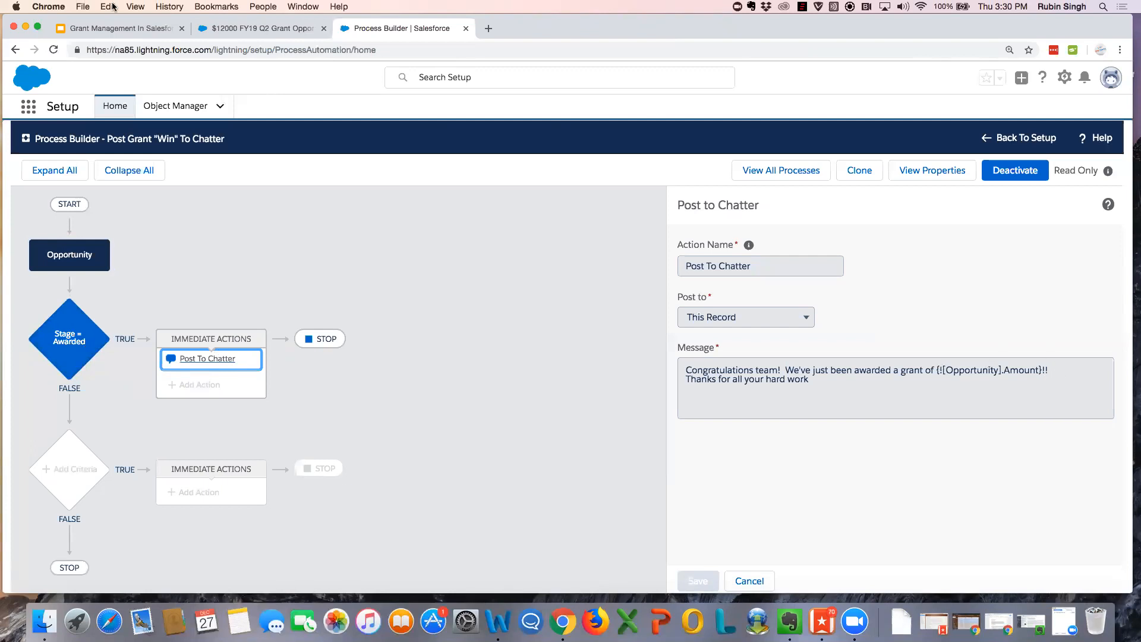
# Step: Return to the Nonprofit Success Pack, search all reports for "grant" and widen the Report Name column
pyautogui.click(265, 33)
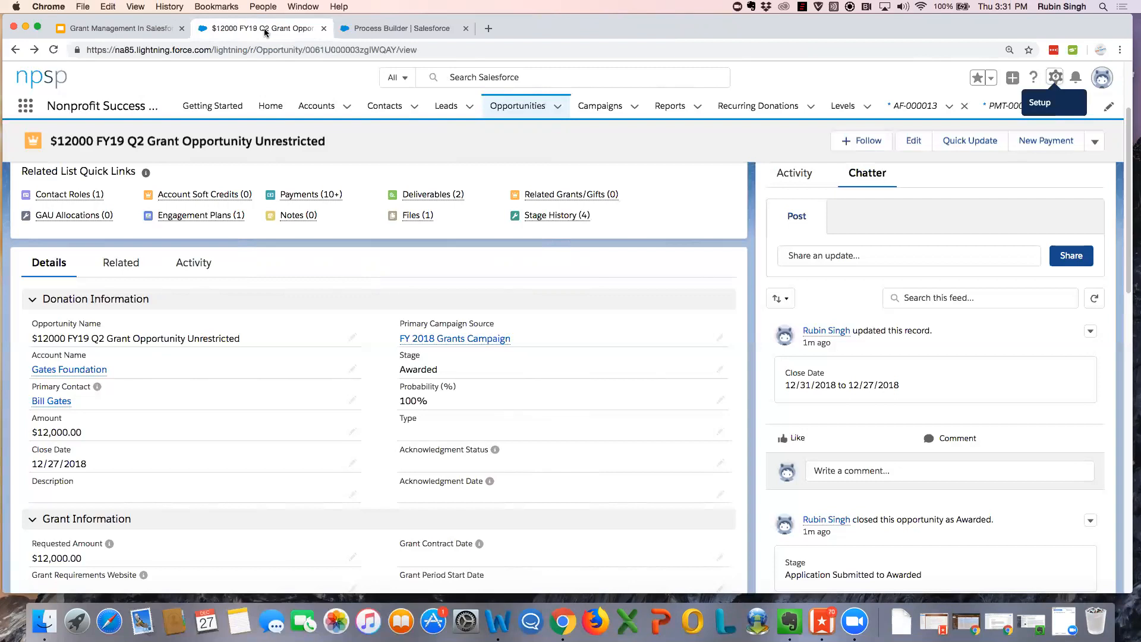
pyautogui.click(671, 107)
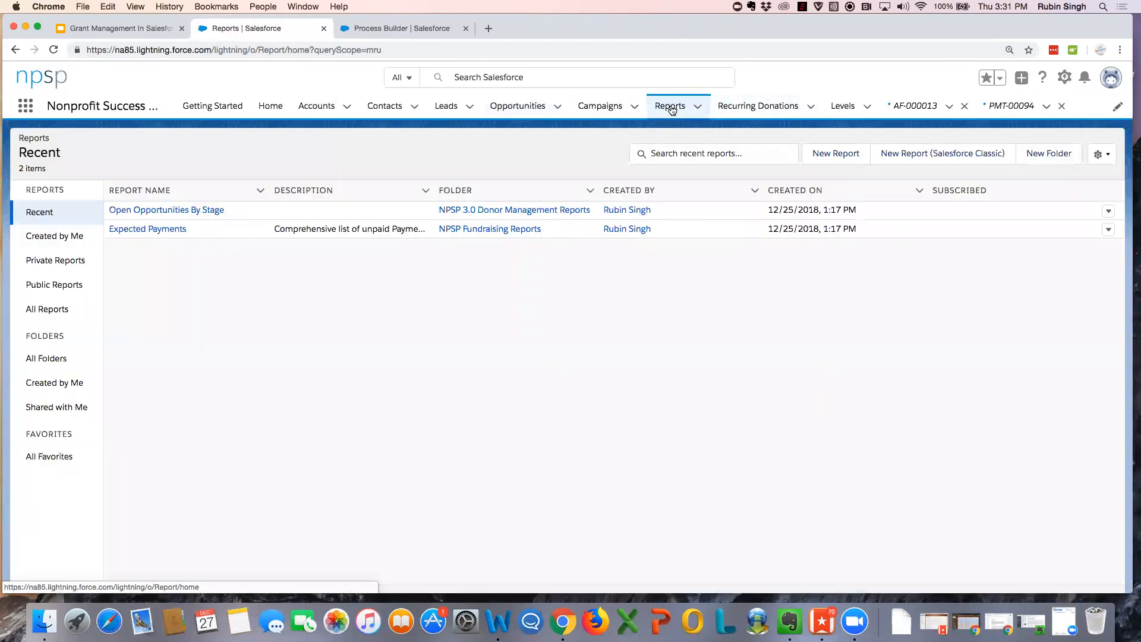
pyautogui.click(676, 153)
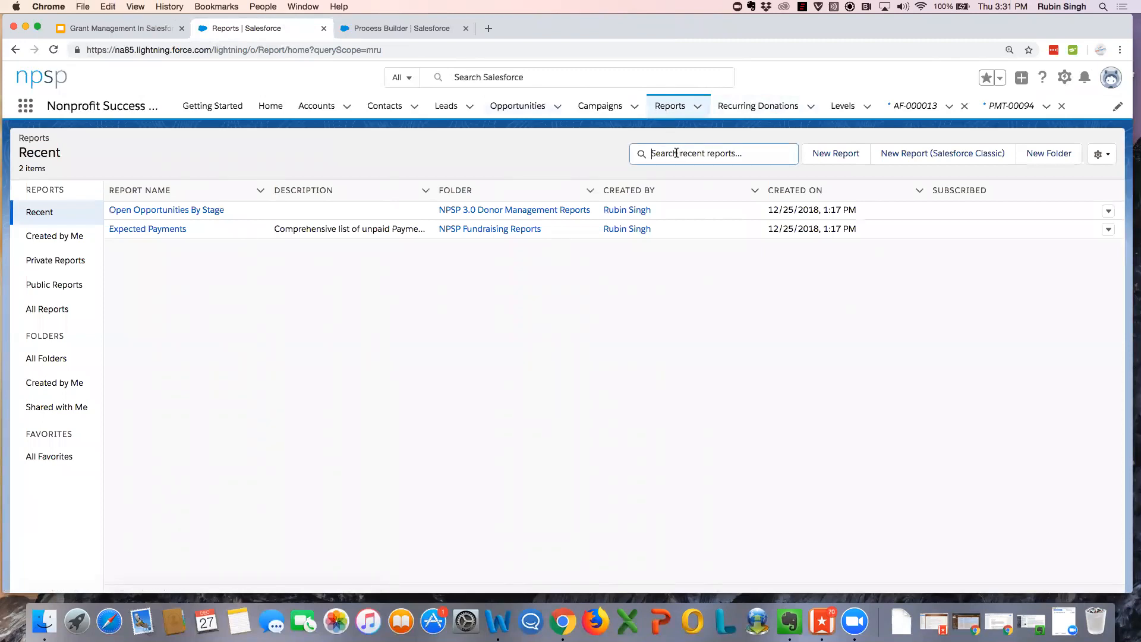
pyautogui.write('g')
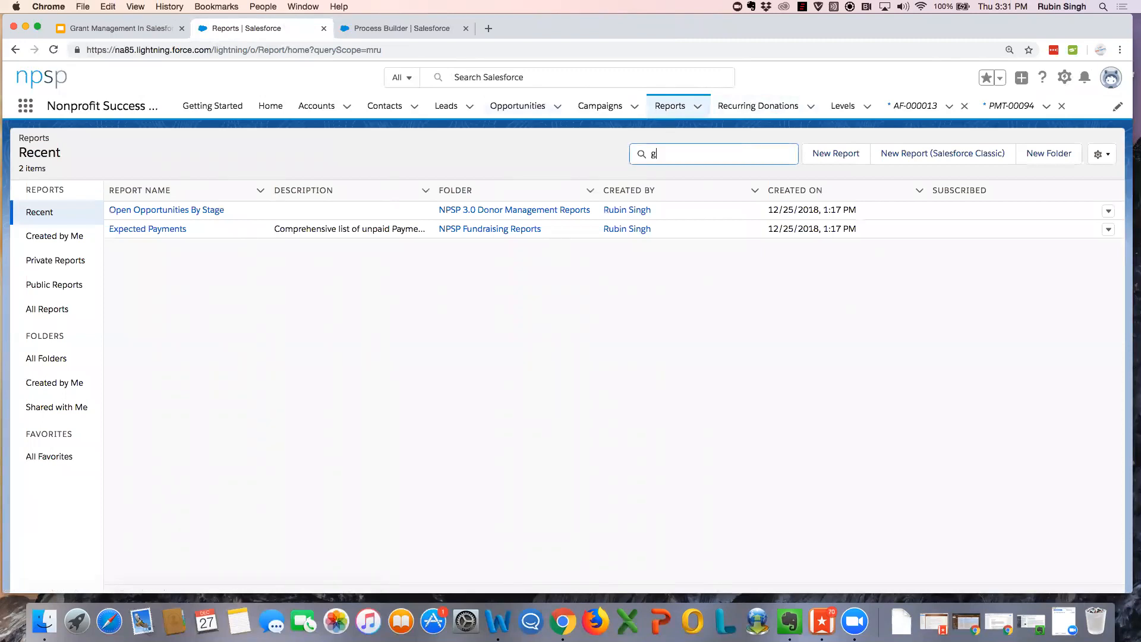
pyautogui.write('rant')
pyautogui.click(48, 309)
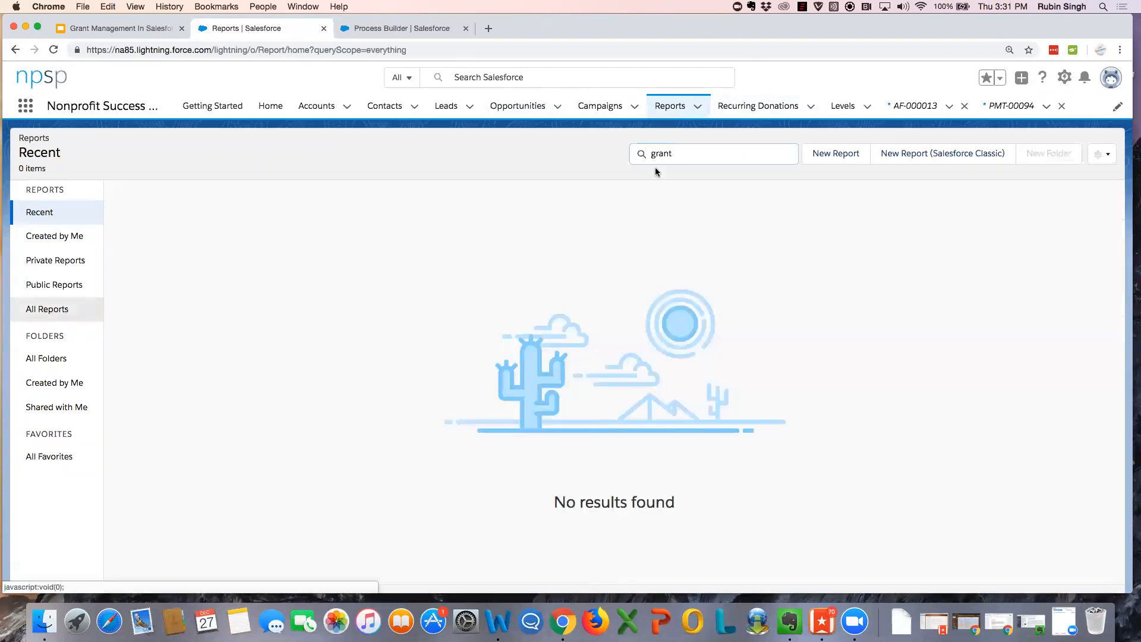
pyautogui.click(687, 153)
pyautogui.write('grant')
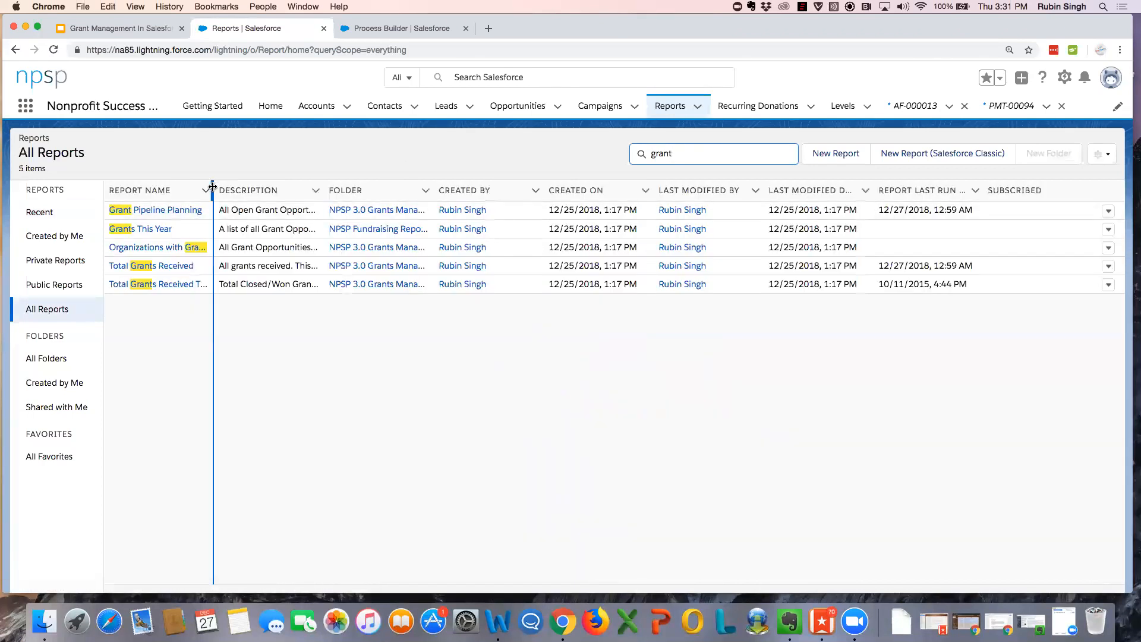
pyautogui.moveTo(211, 195); pyautogui.dragTo(317, 195)
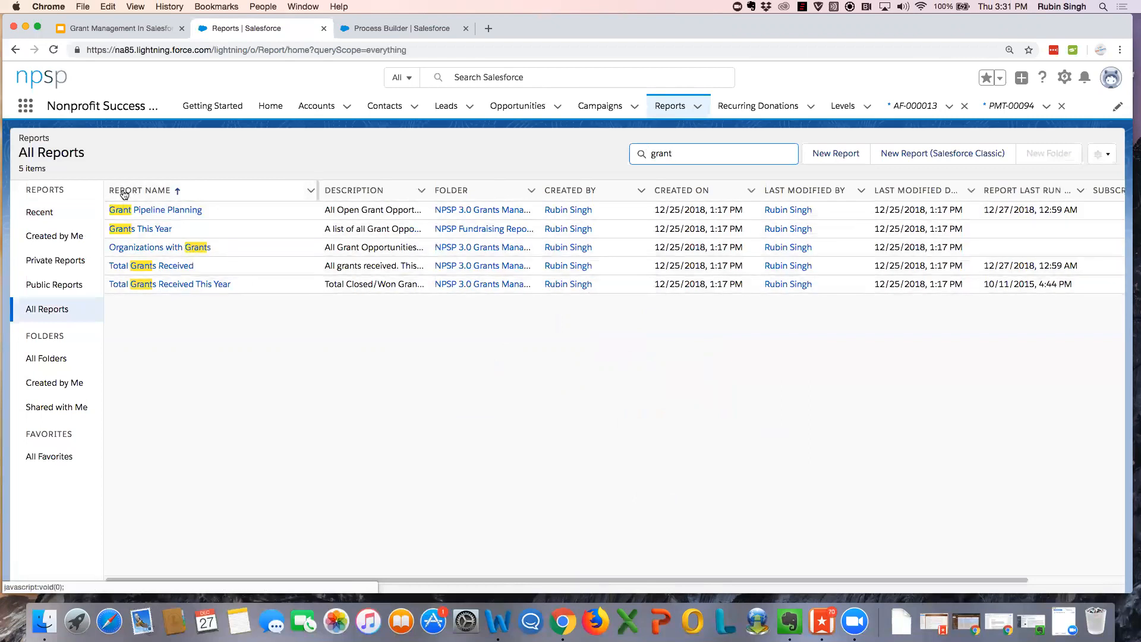
# Step: Search all reports for "expect" and open the Expected Payments report
pyautogui.moveTo(688, 153); pyautogui.dragTo(636, 151)
pyautogui.write('expect')
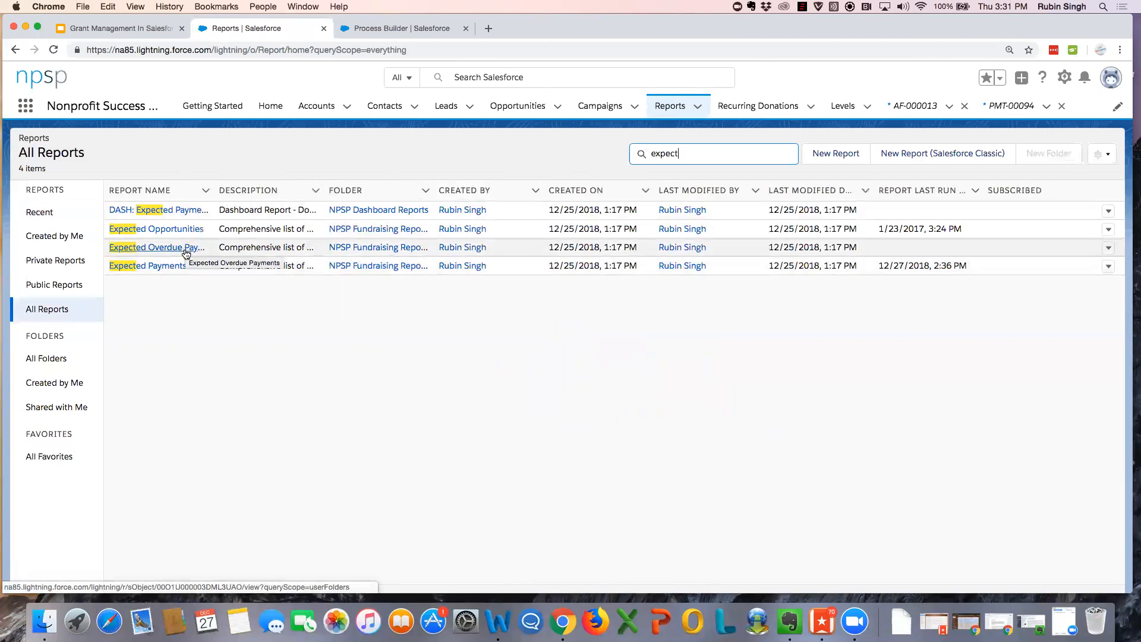
pyautogui.click(171, 268)
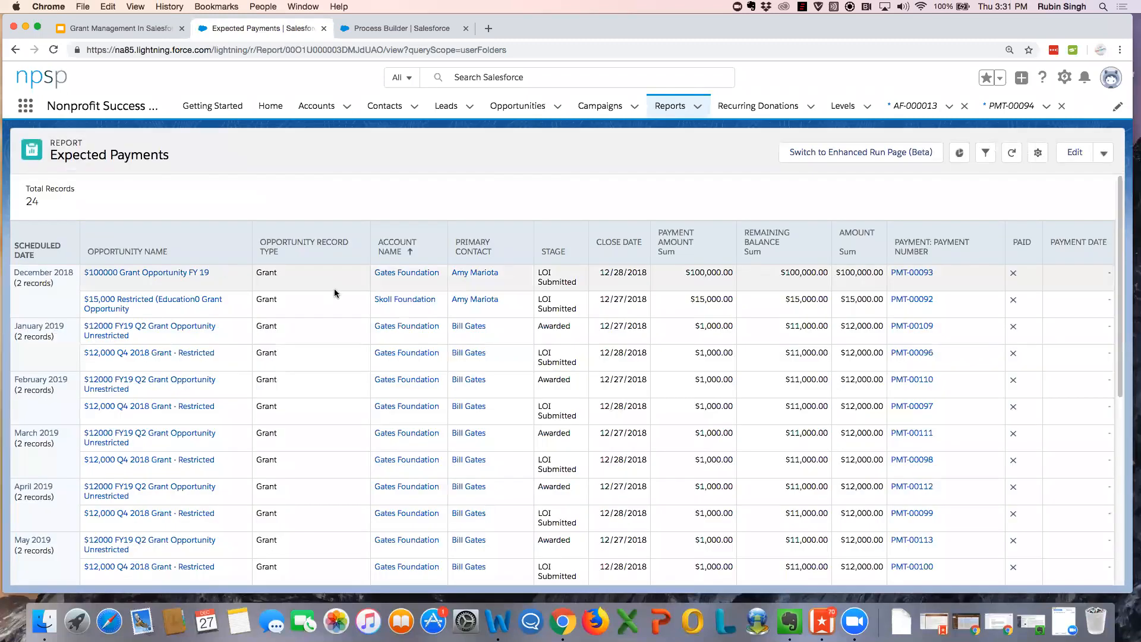
# Step: Examine the scheduled grant payments by month in the Expected Payments report, from December 2018 through November 2019
pyautogui.scroll(-3, 333, 289)
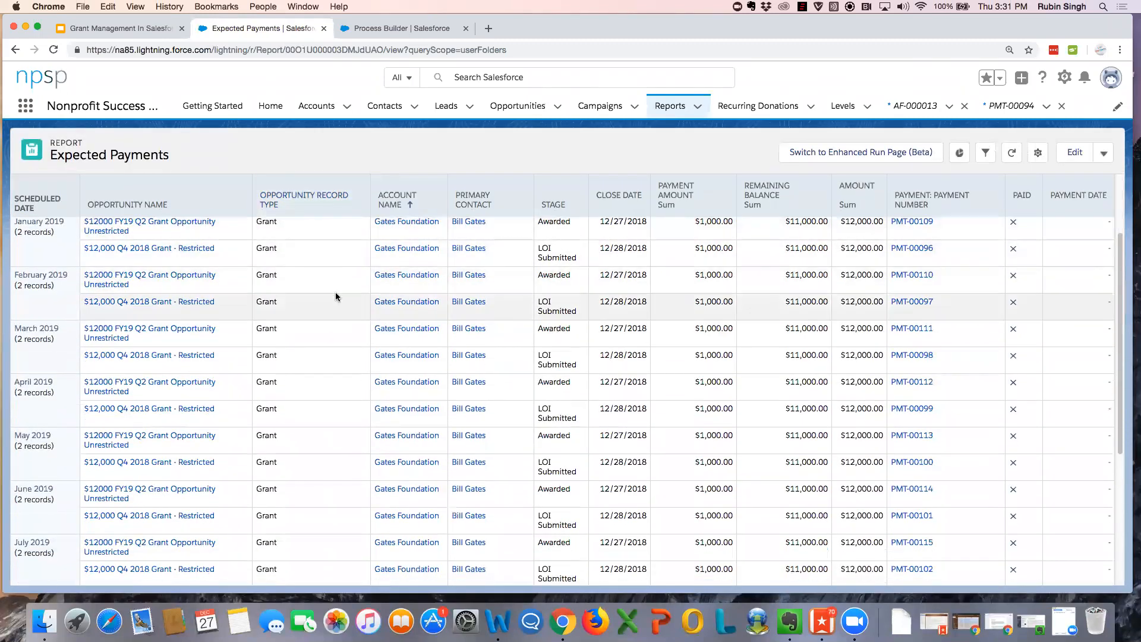
pyautogui.scroll(-3, 334, 297)
pyautogui.scroll(-3, 335, 304)
pyautogui.scroll(6, 335, 304)
pyautogui.scroll(1, 335, 308)
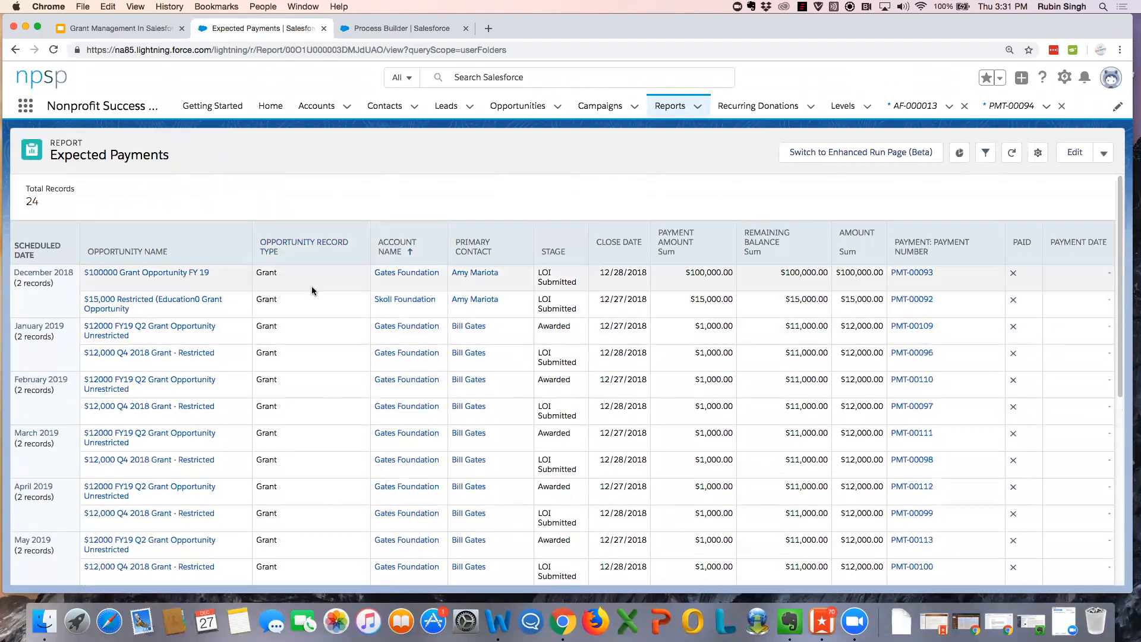
pyautogui.scroll(-5, 317, 300)
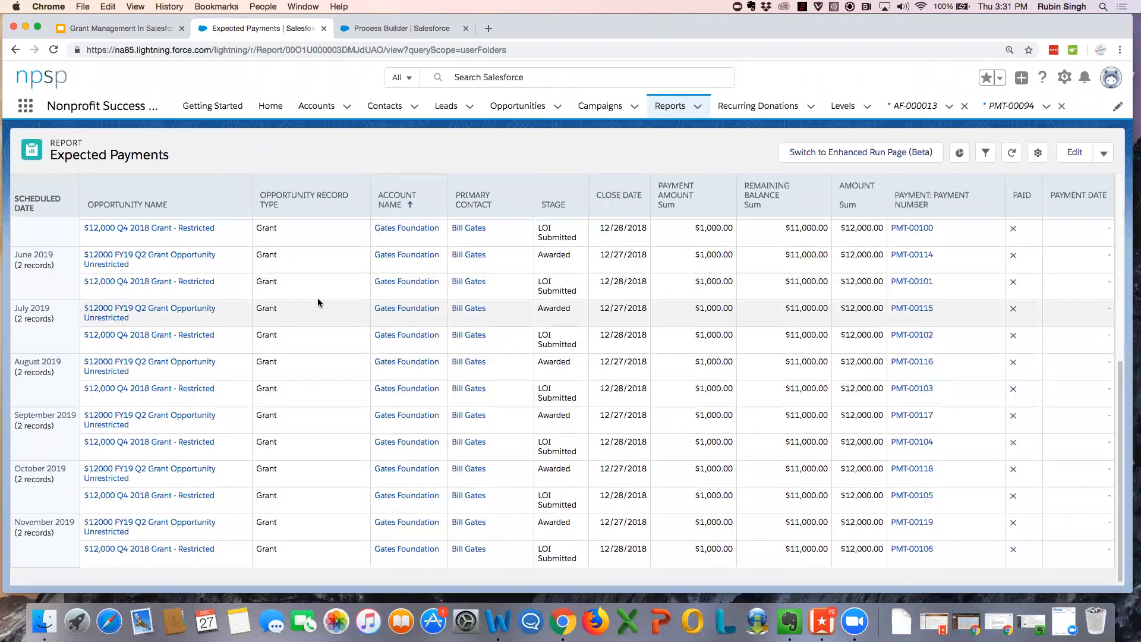
pyautogui.scroll(6, 318, 298)
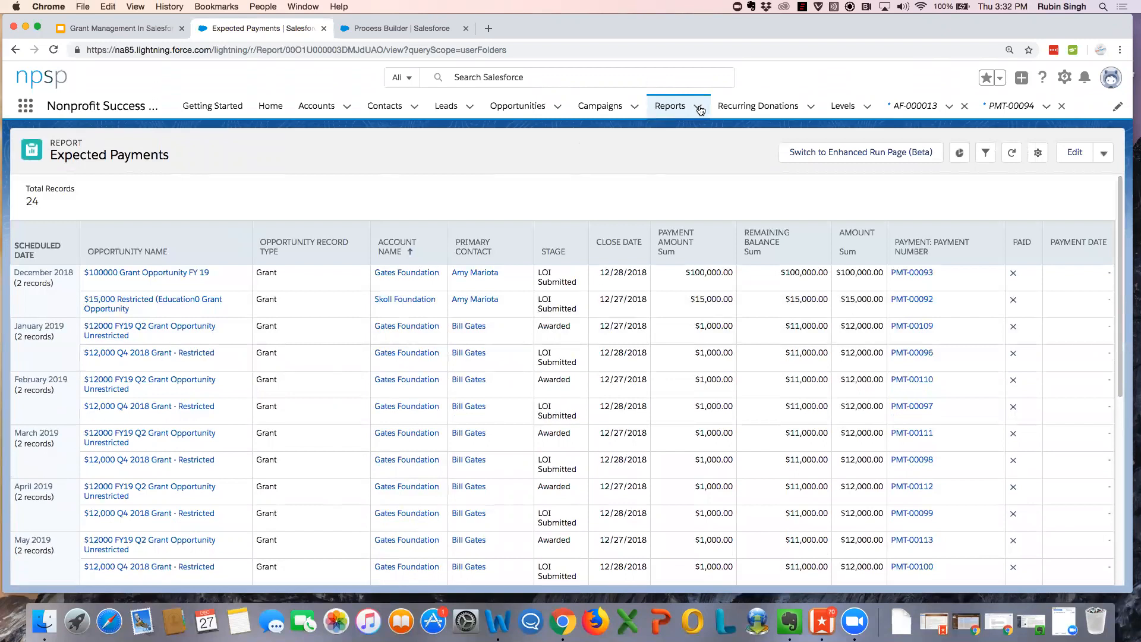
# Step: Find Dashboards among the available apps and items with "das" and open the NPSP Grants Management Dashboard
pyautogui.click(27, 107)
pyautogui.write('das')
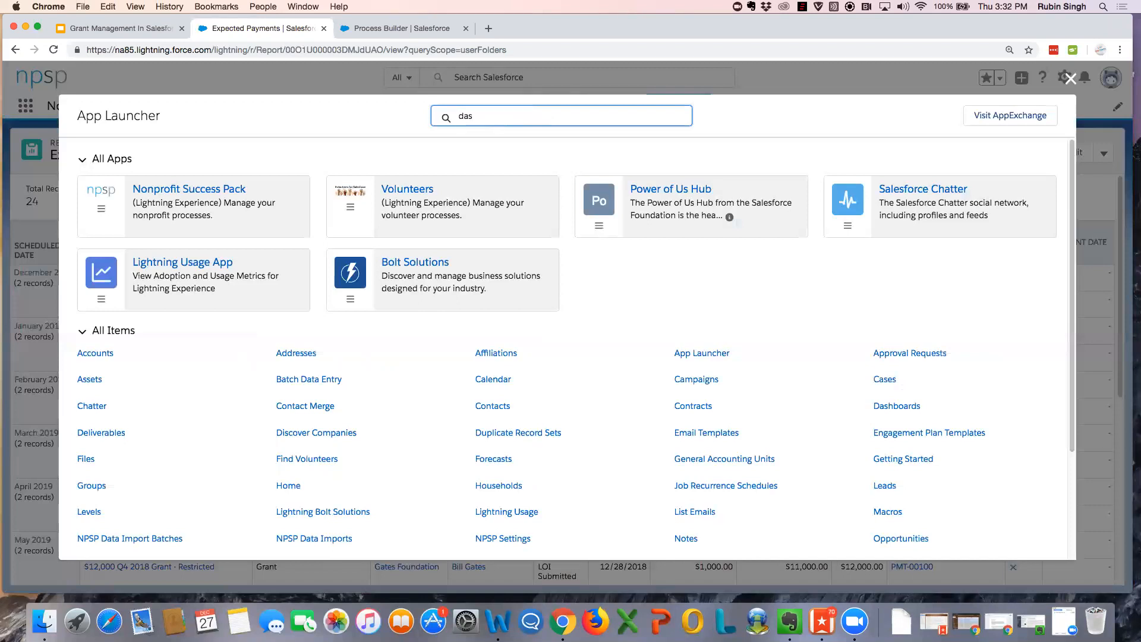
pyautogui.click(100, 218)
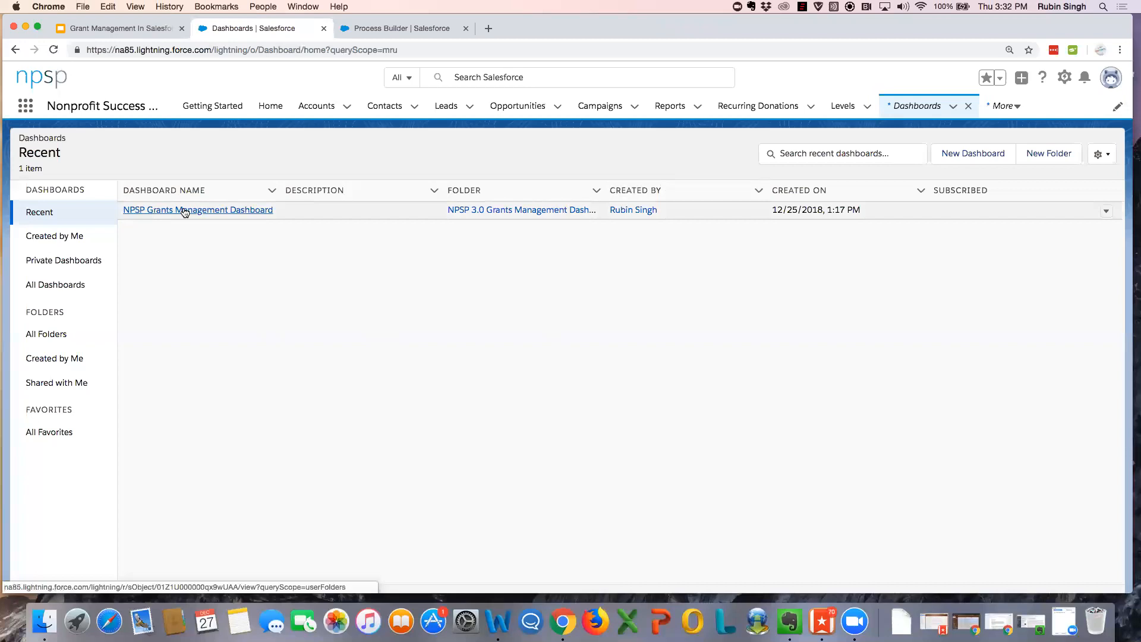
pyautogui.click(185, 209)
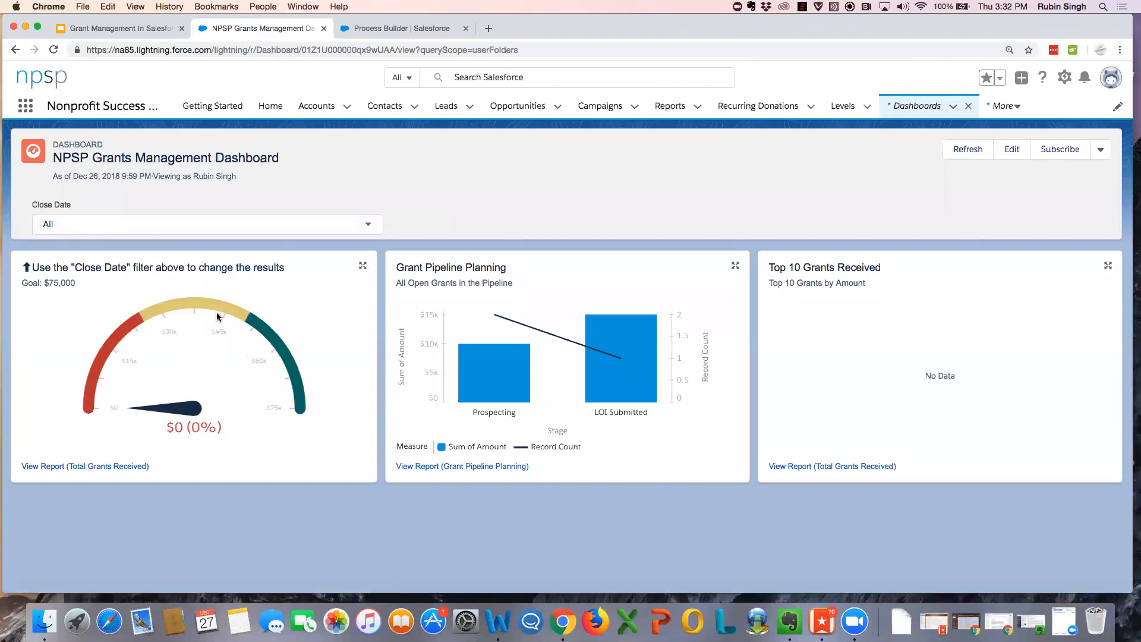
# Step: Check the dashboard's Close Date filter choices, keep All, and refresh the dashboard to examine its updated grant charts
pyautogui.moveTo(264, 331)
pyautogui.click(368, 225)
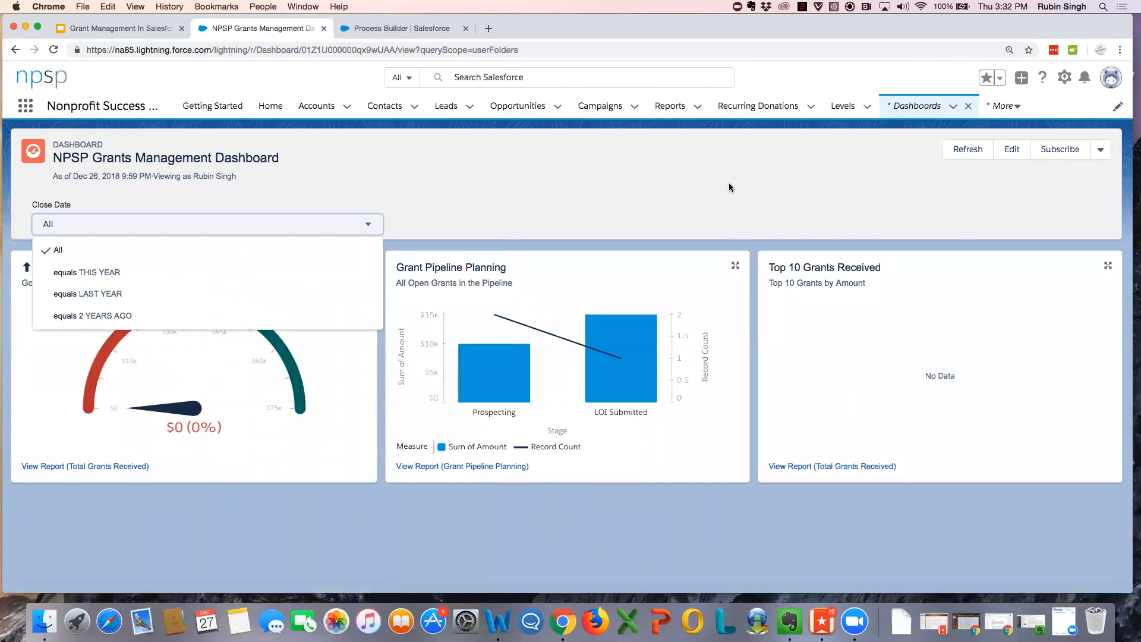
pyautogui.click(966, 153)
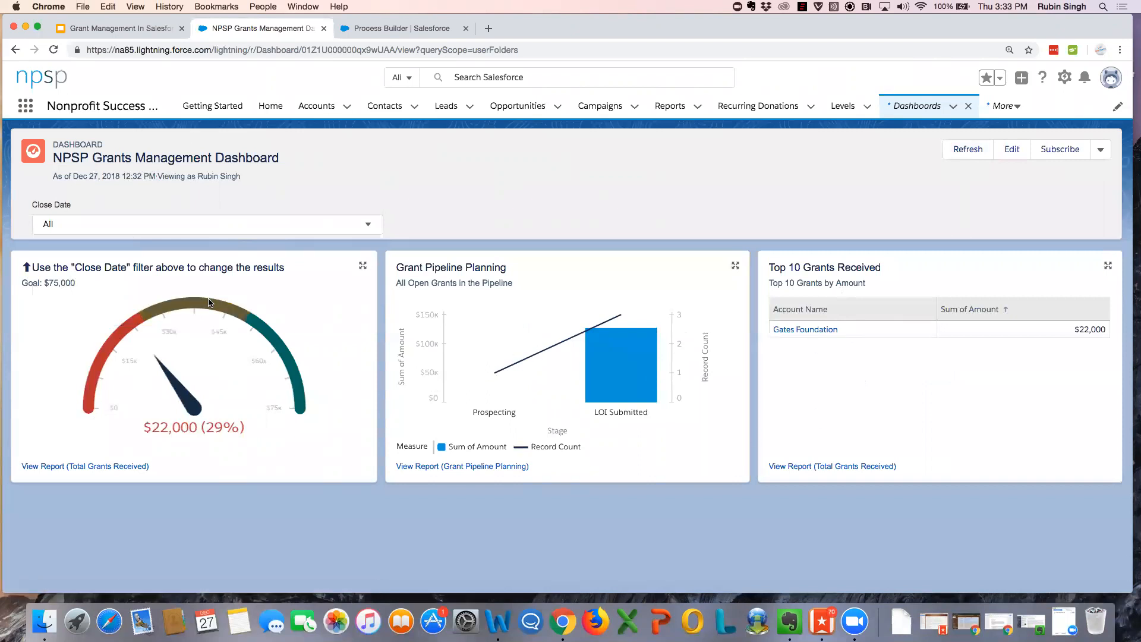
pyautogui.moveTo(209, 301)
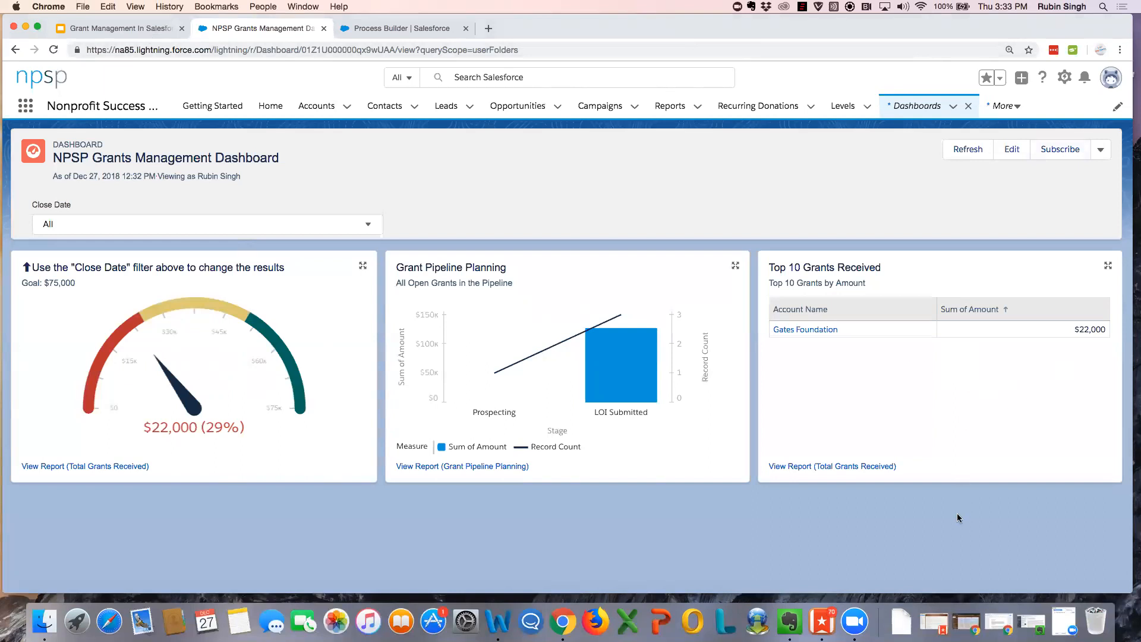
# Step: Switch to the Grant Management In Salesforce slides in Google Slides, start presenting and advance to the "What worked?" slide
pyautogui.click(176, 32)
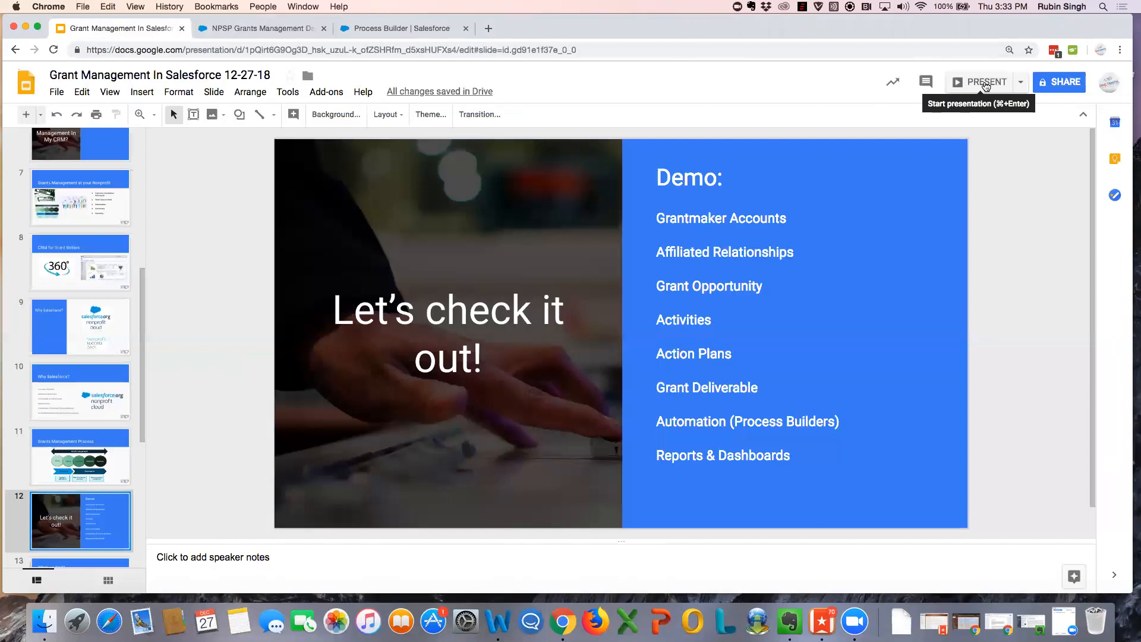
pyautogui.click(984, 84)
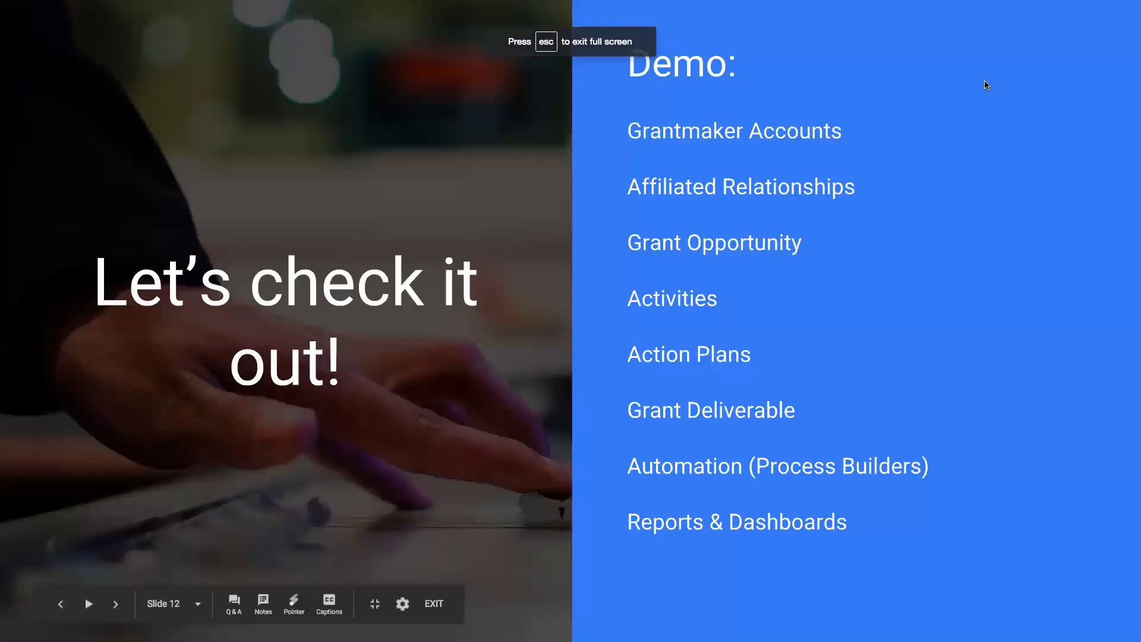
pyautogui.press('Right')
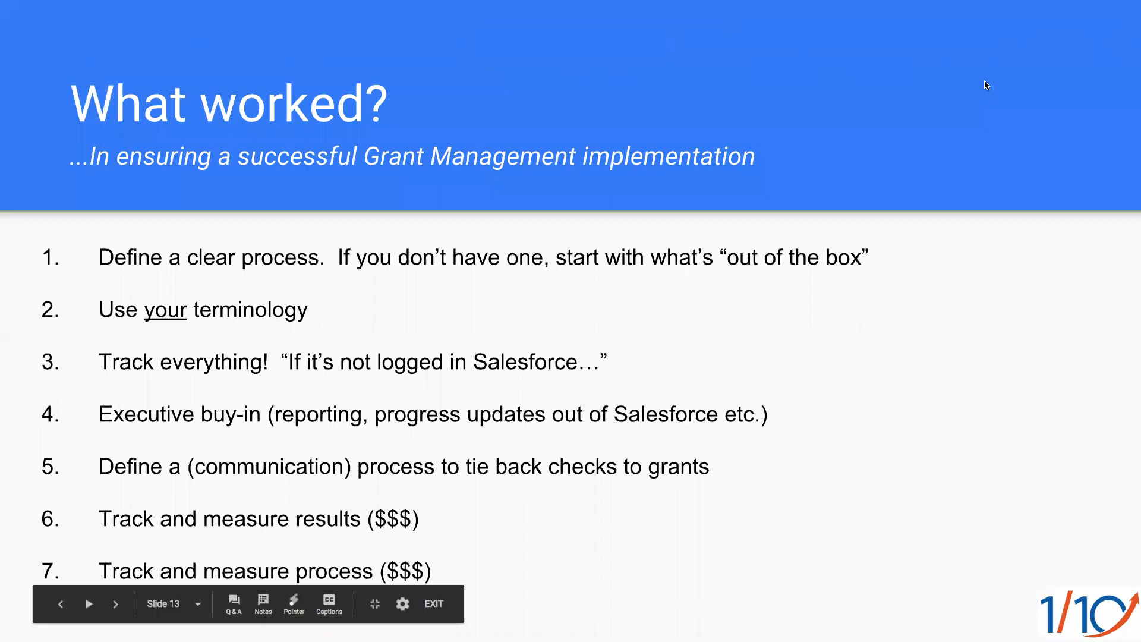